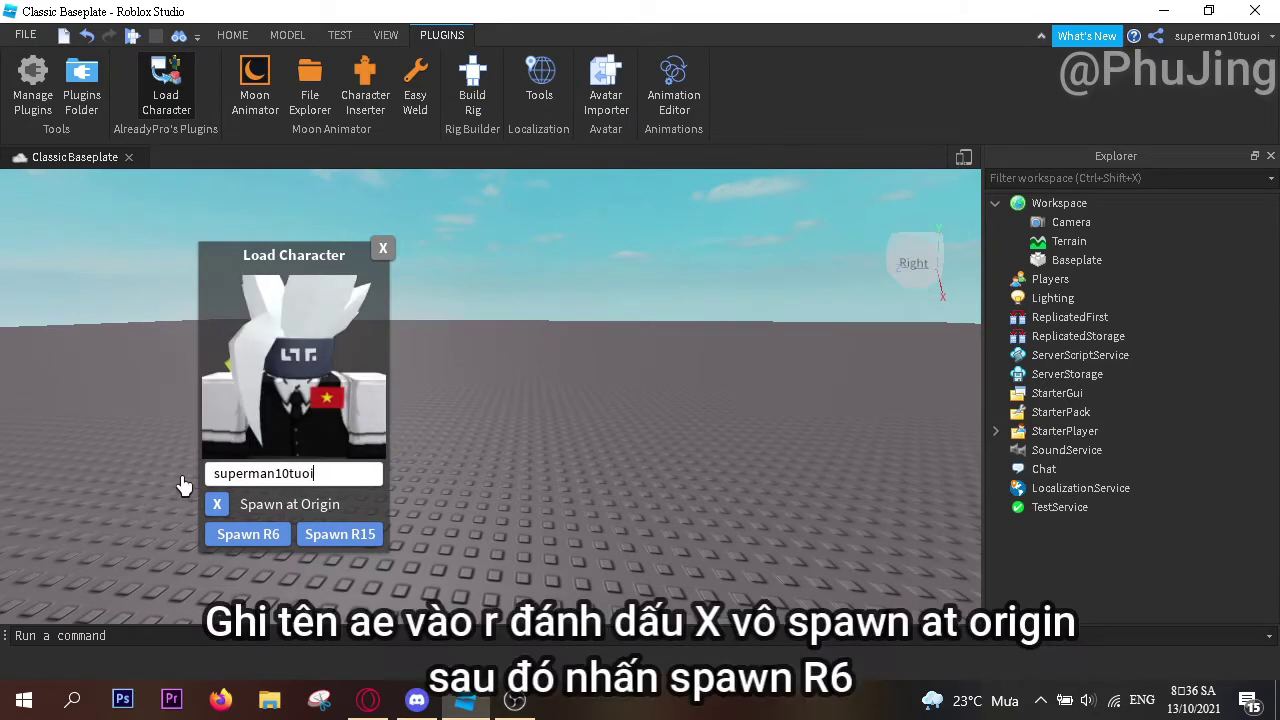
Spawn the loaded avatar as an R6 character at the origin, close the Load Character dialog and view the character from the front
click(248, 535)
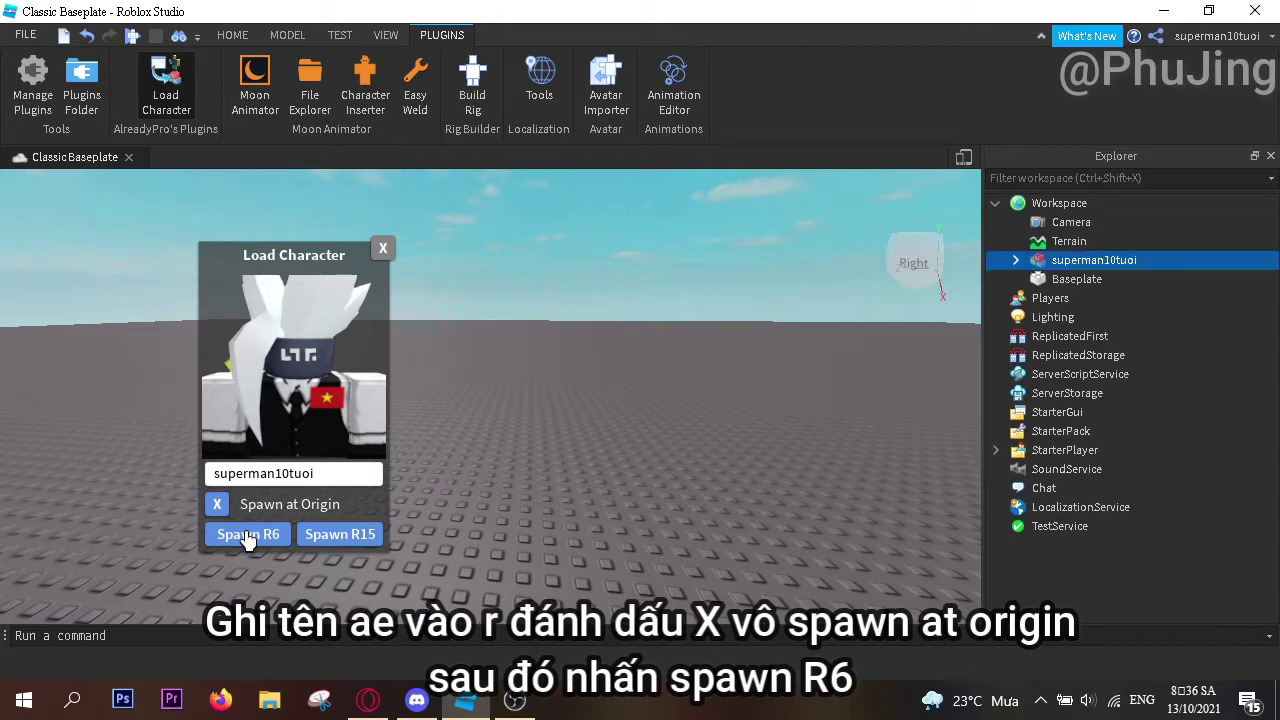
key(f)
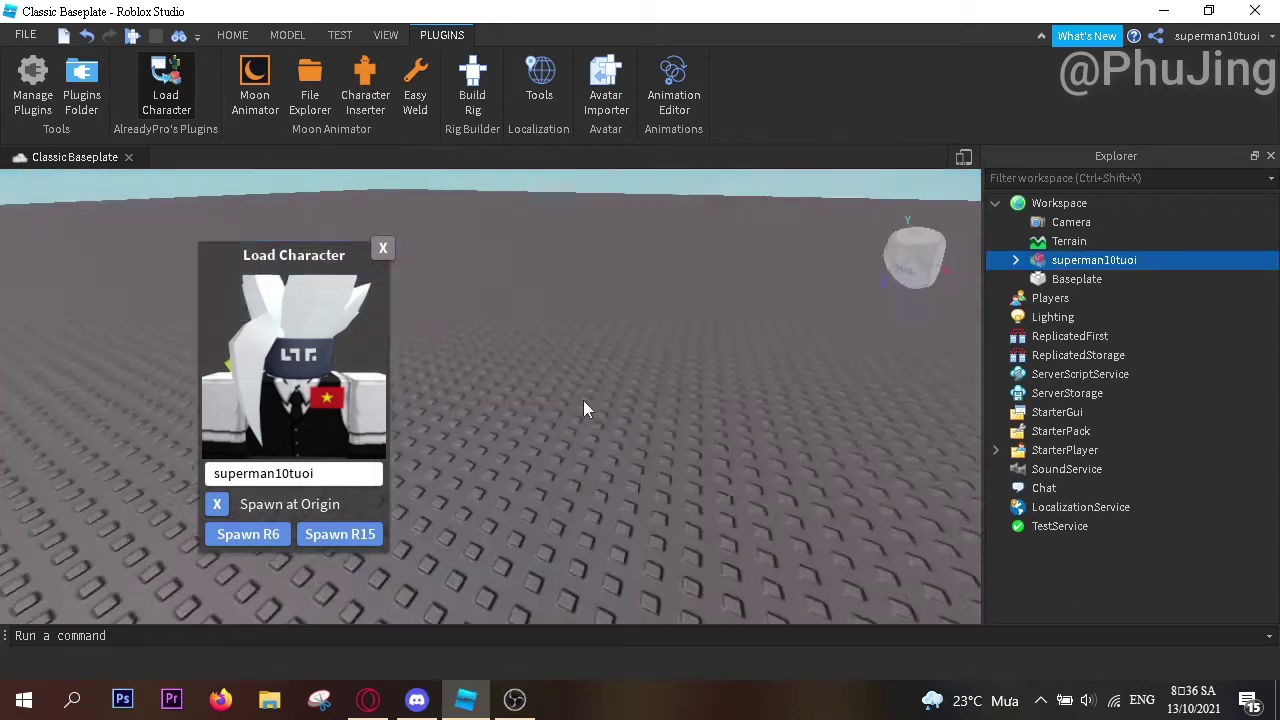
click(382, 248)
click(424, 388)
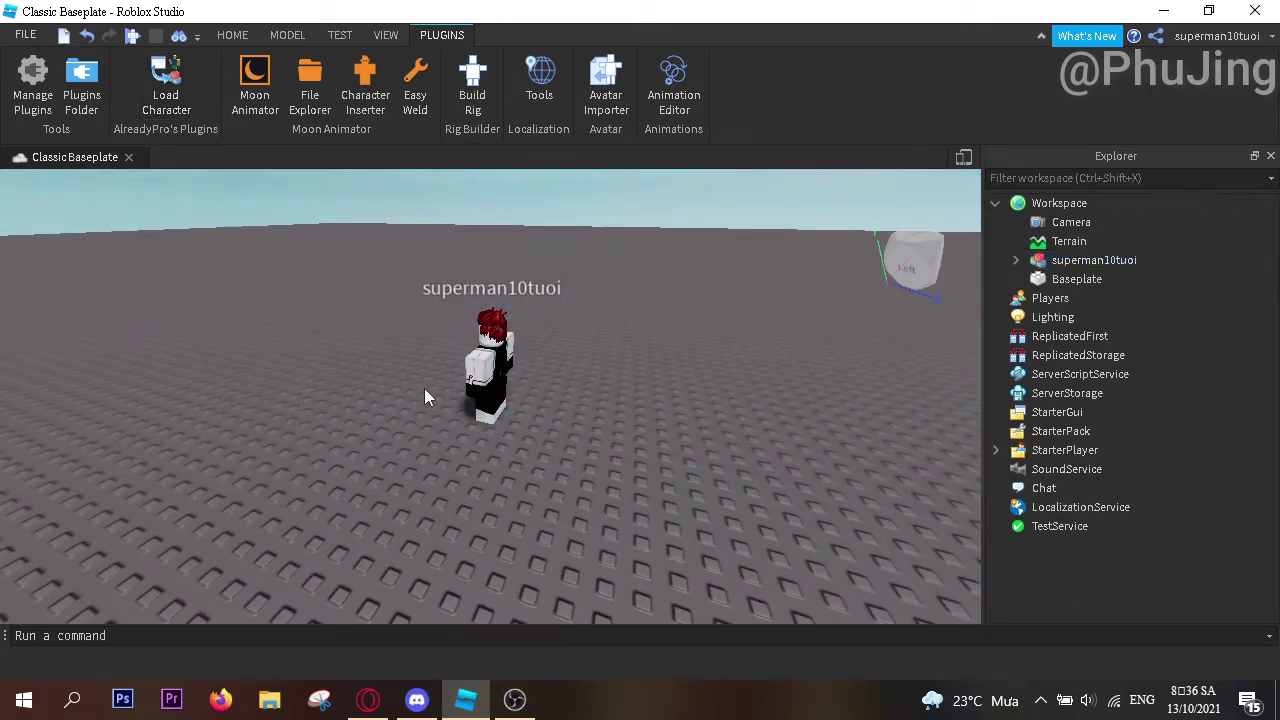
right_drag(424, 388, 439, 409)
key(w)
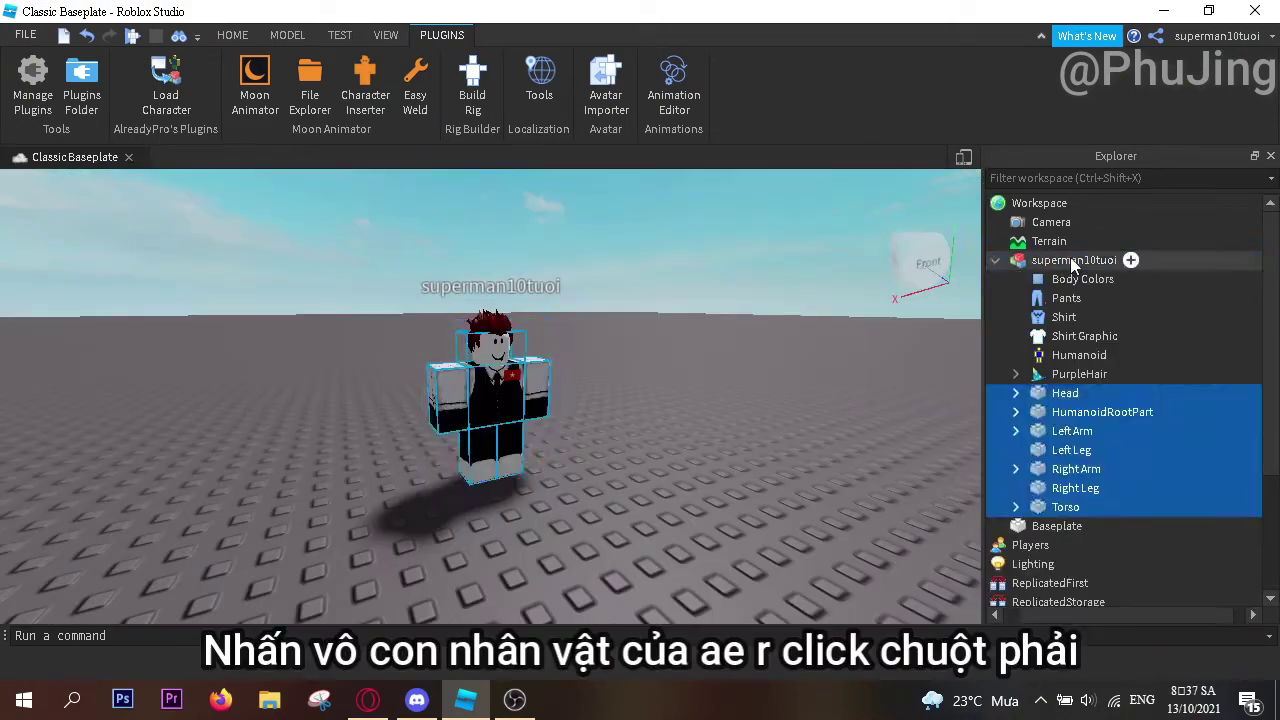
Export the whole character model as an OBJ file named bodypJ in the Music > GFX folder
right_click(1000, 258)
click(1054, 566)
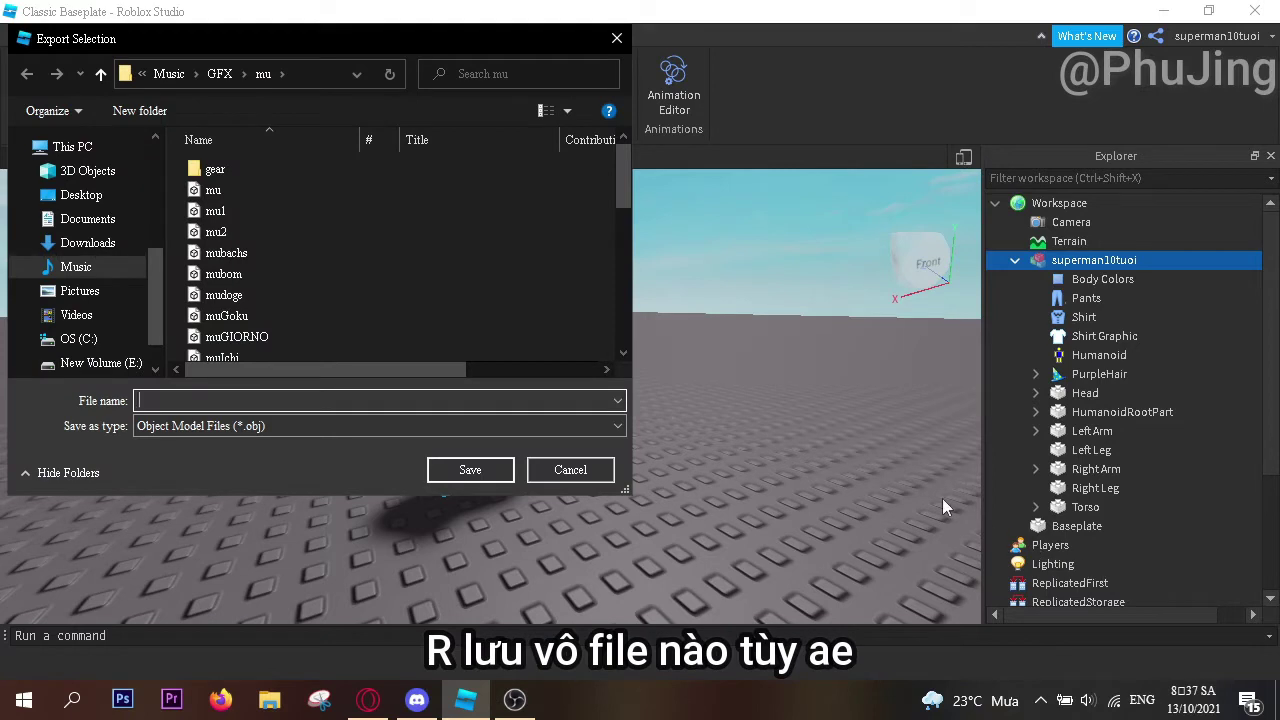
click(75, 267)
click(253, 238)
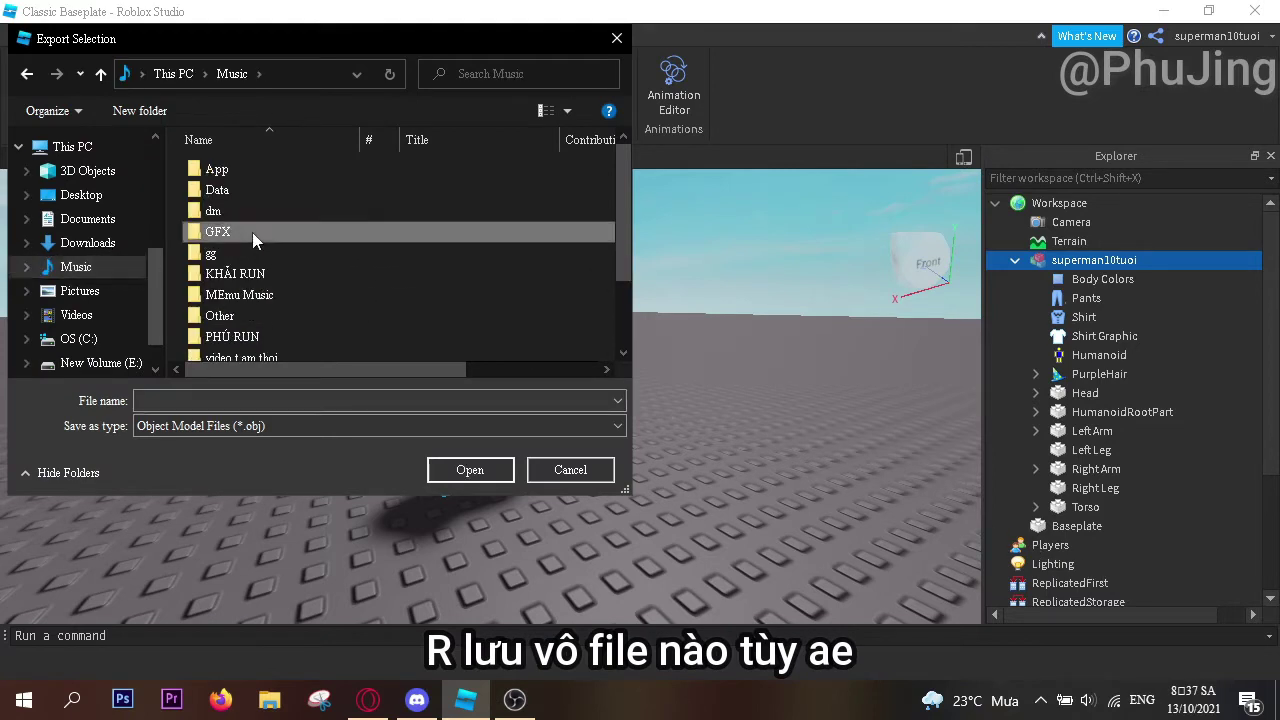
key(Return)
text(bodysupo)
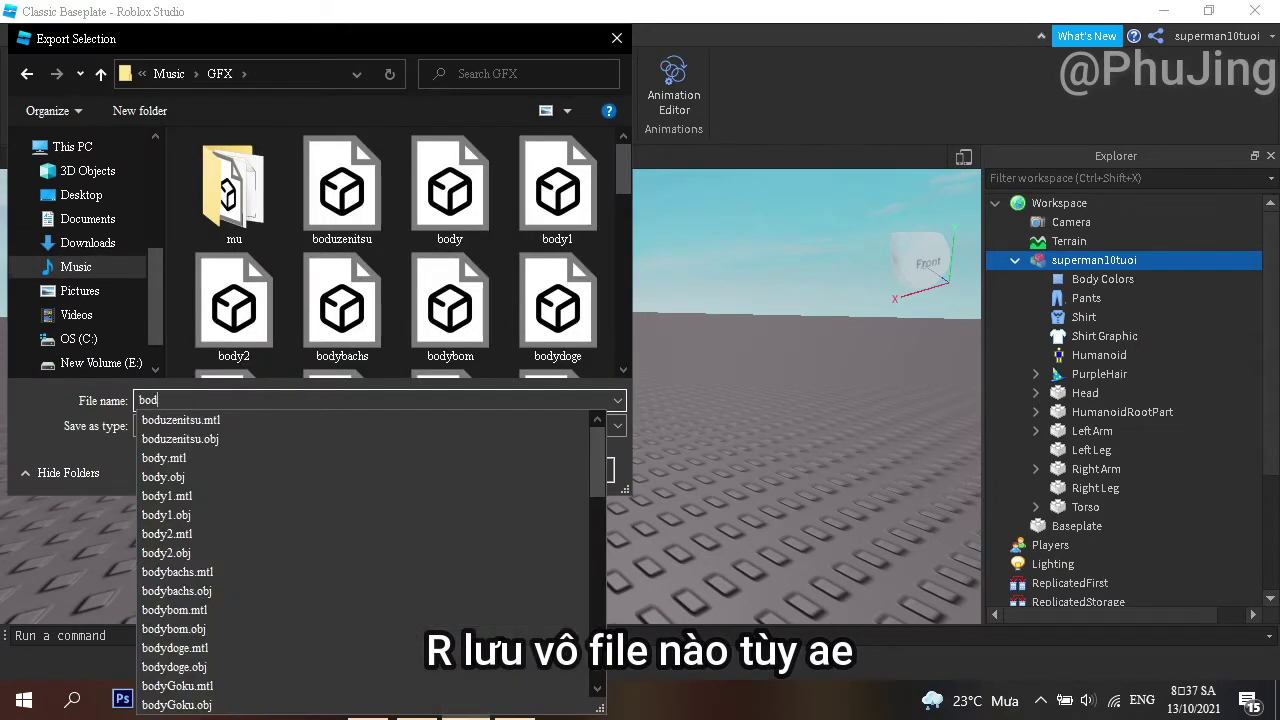
key(BackSpace)
key(BackSpace)
key(BackSpace)
key(BackSpace)
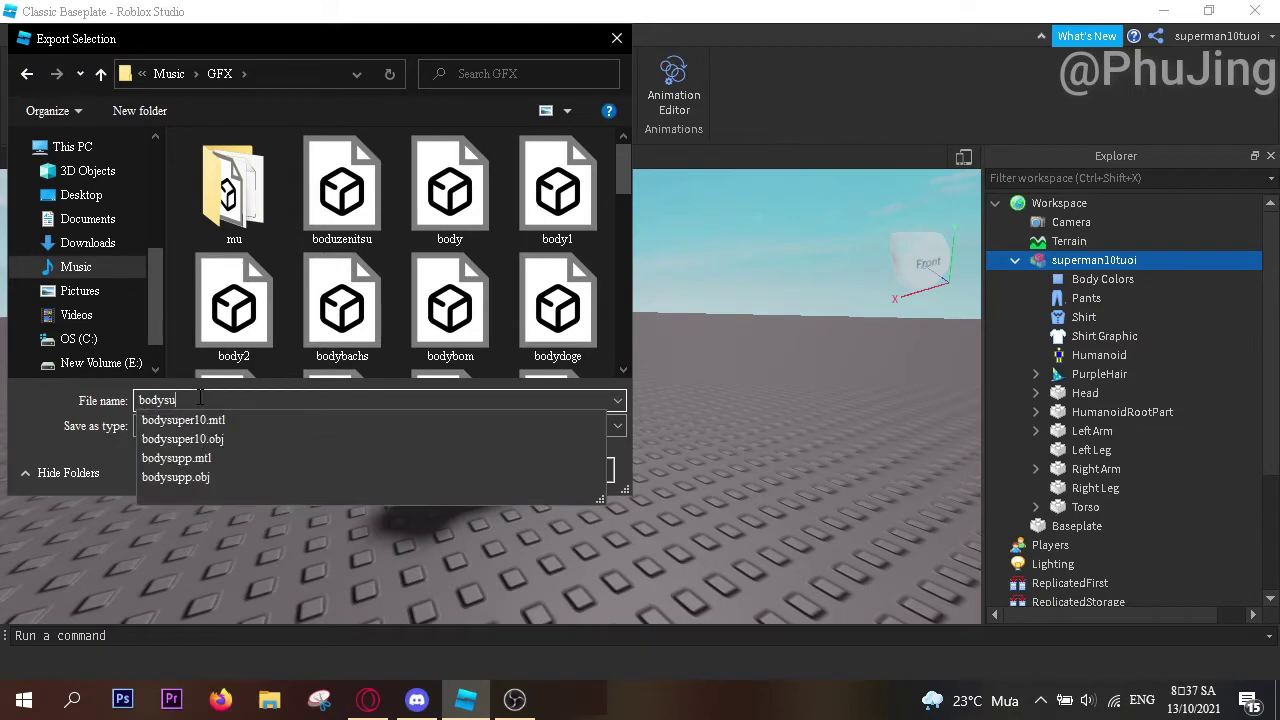
text(pJ)
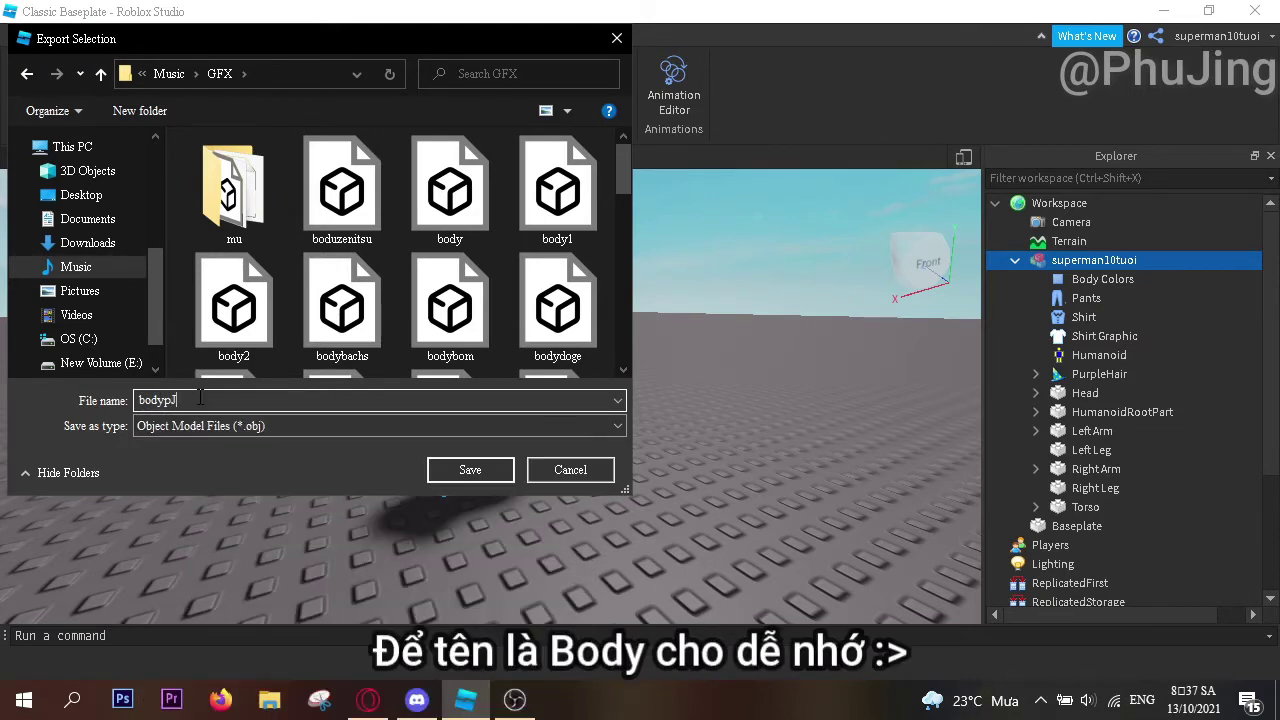
key(Return)
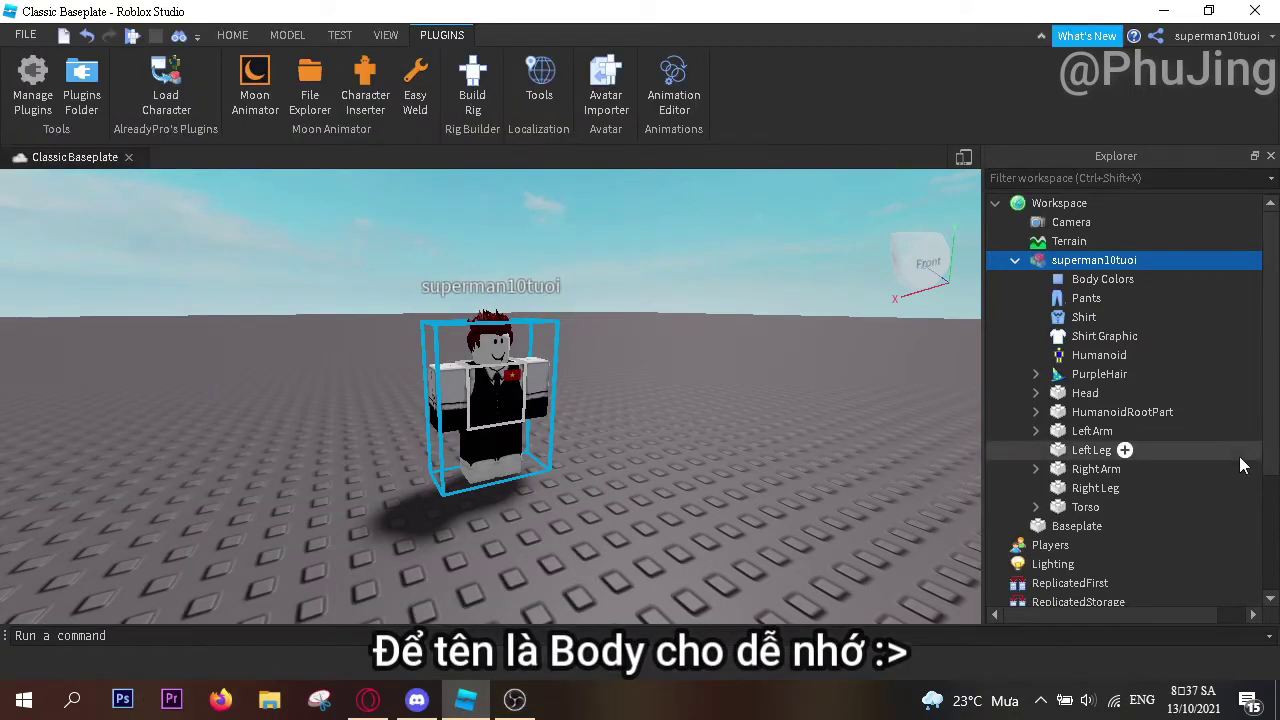
Delete the character's body parts from Torso up to Head, including HumanoidRootPart, keeping the PurpleHair accessory
click(1073, 505)
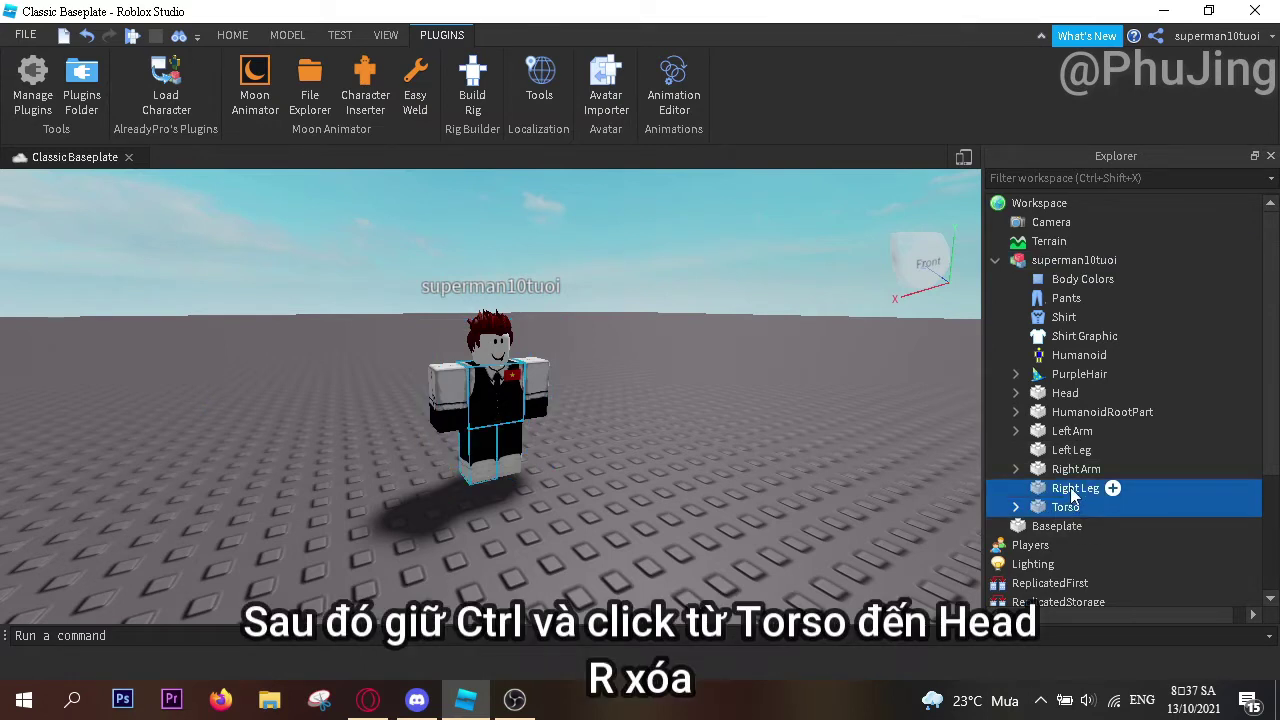
ctrl+click(1073, 469)
ctrl+click(1068, 434)
ctrl+click(1068, 413)
ctrl+click(1066, 396)
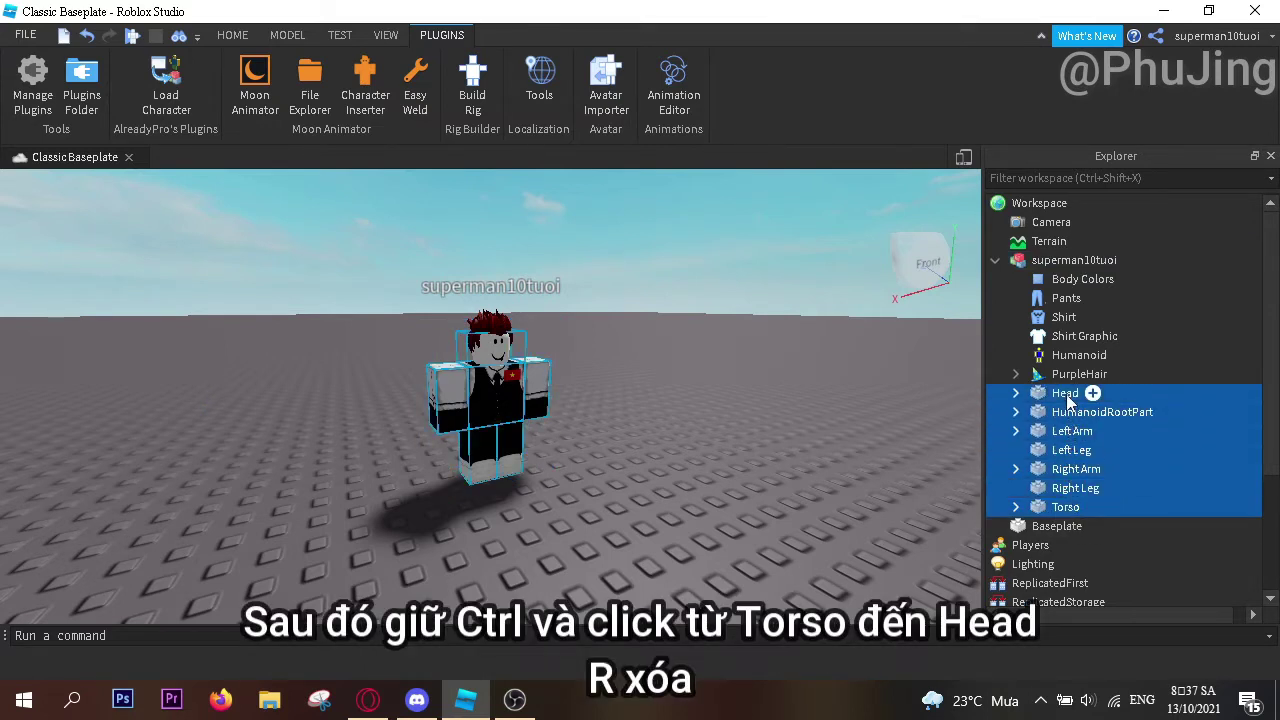
key(Delete)
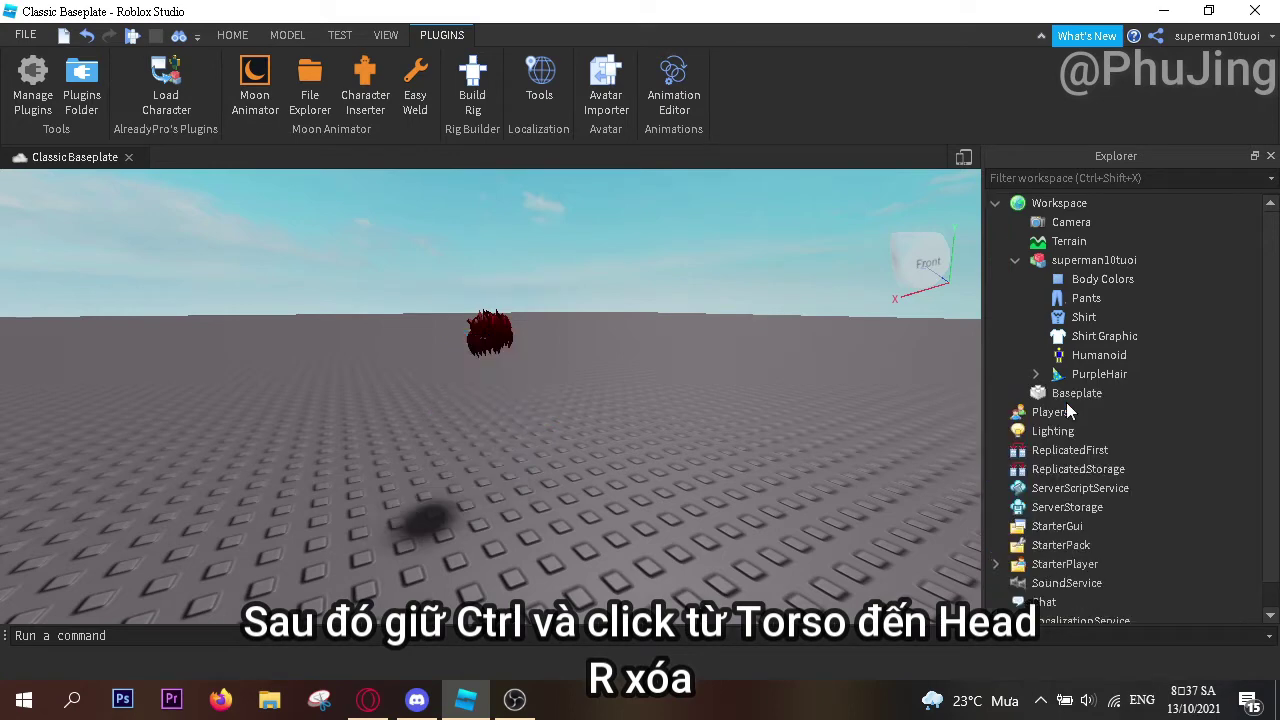
Export the remaining hair-only character model as an OBJ file named muP in the GFX > mu folder
double_click(1062, 262)
right_click(1063, 266)
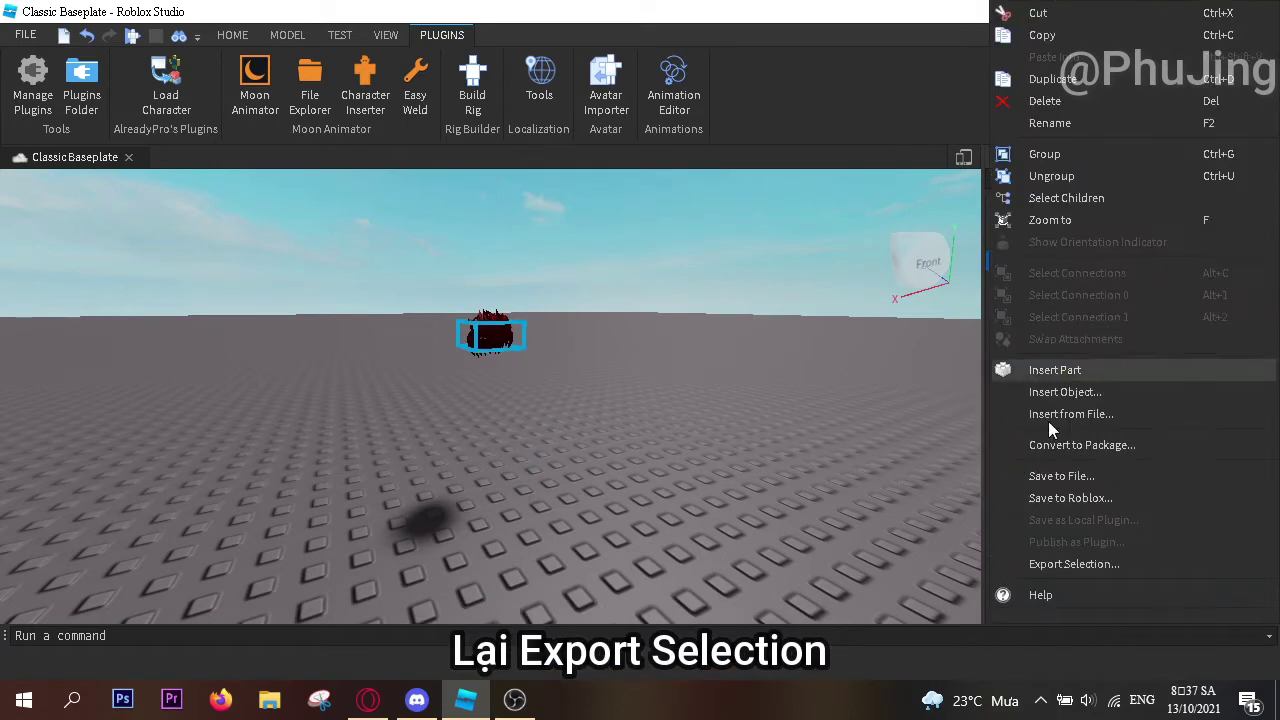
click(1059, 569)
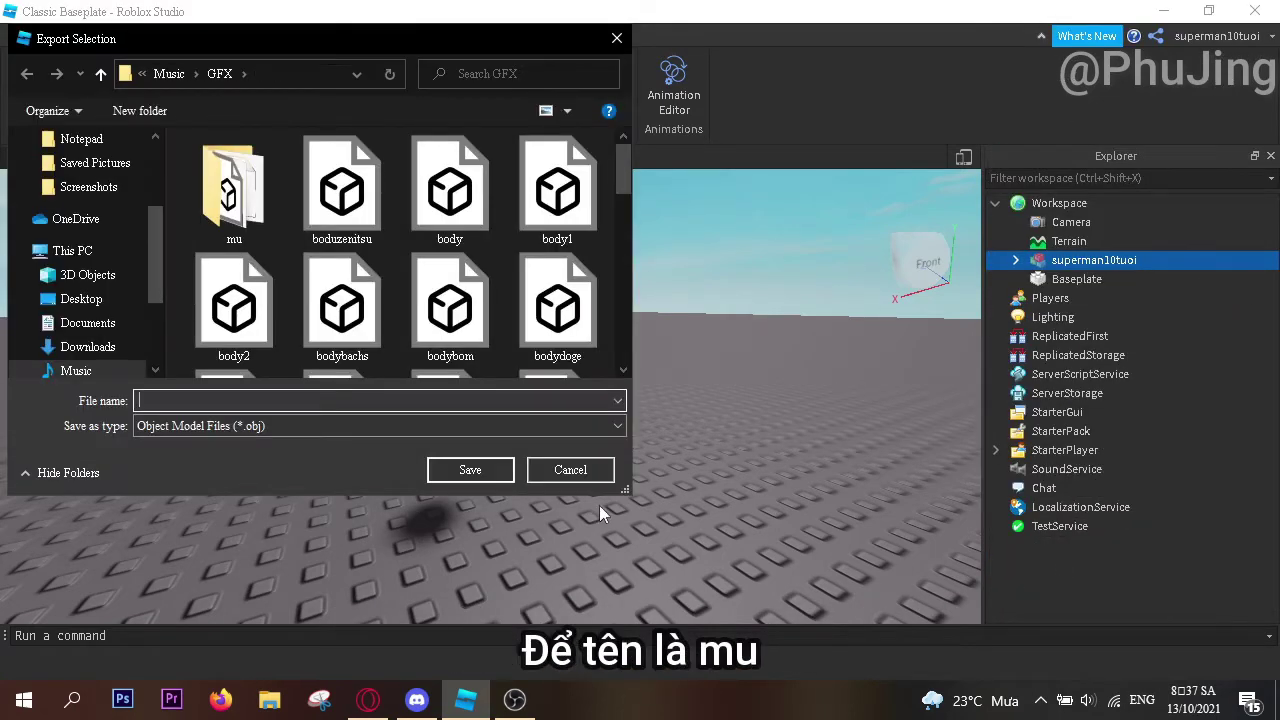
double_click(233, 190)
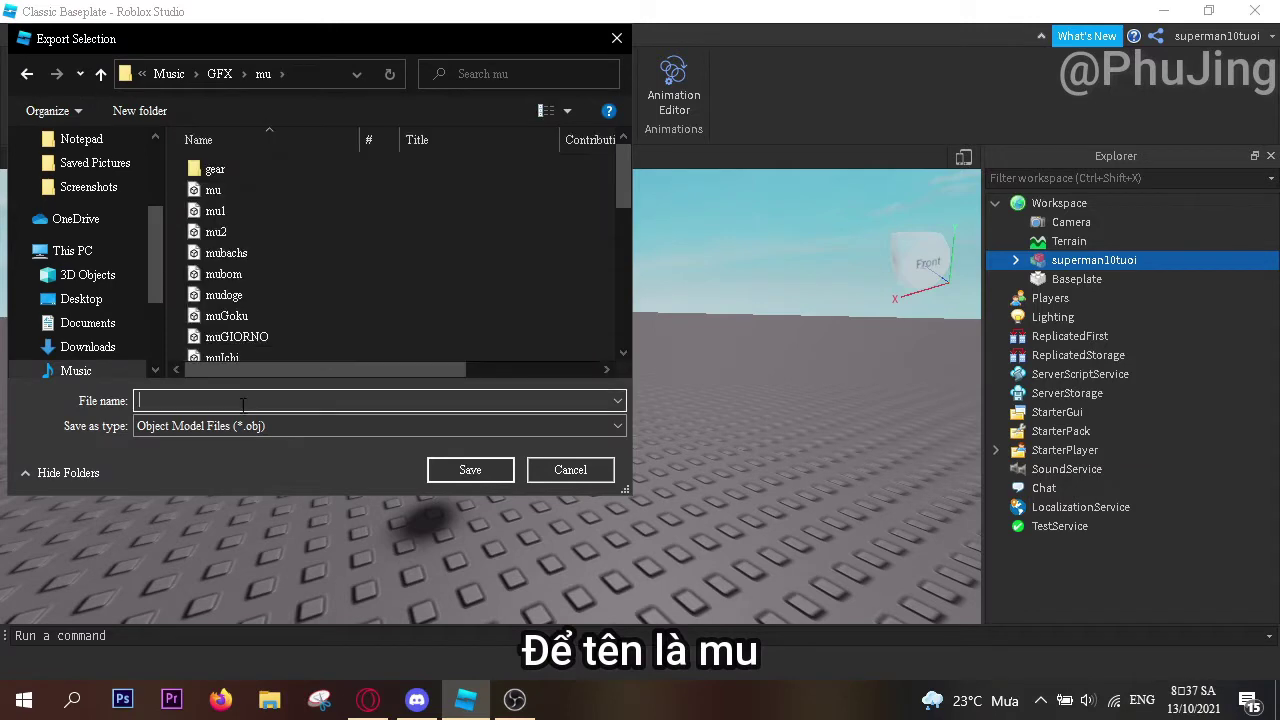
text(muP)
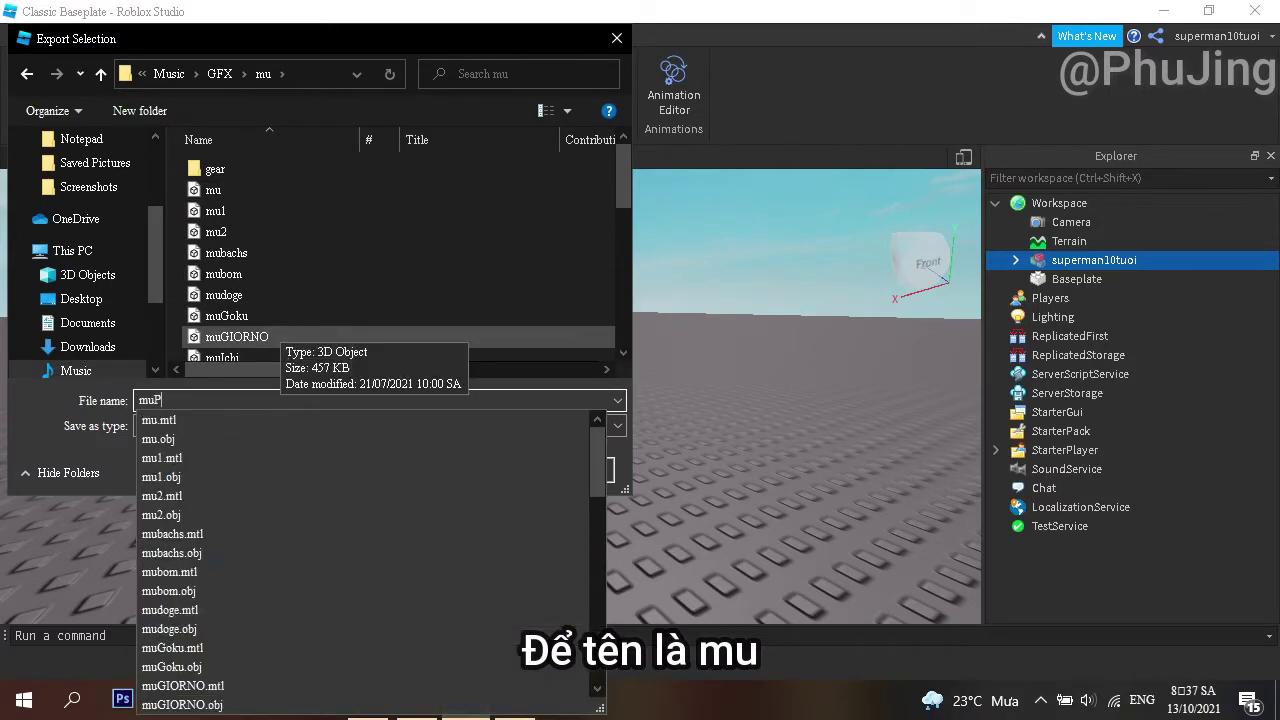
key(Return)
key(Return)
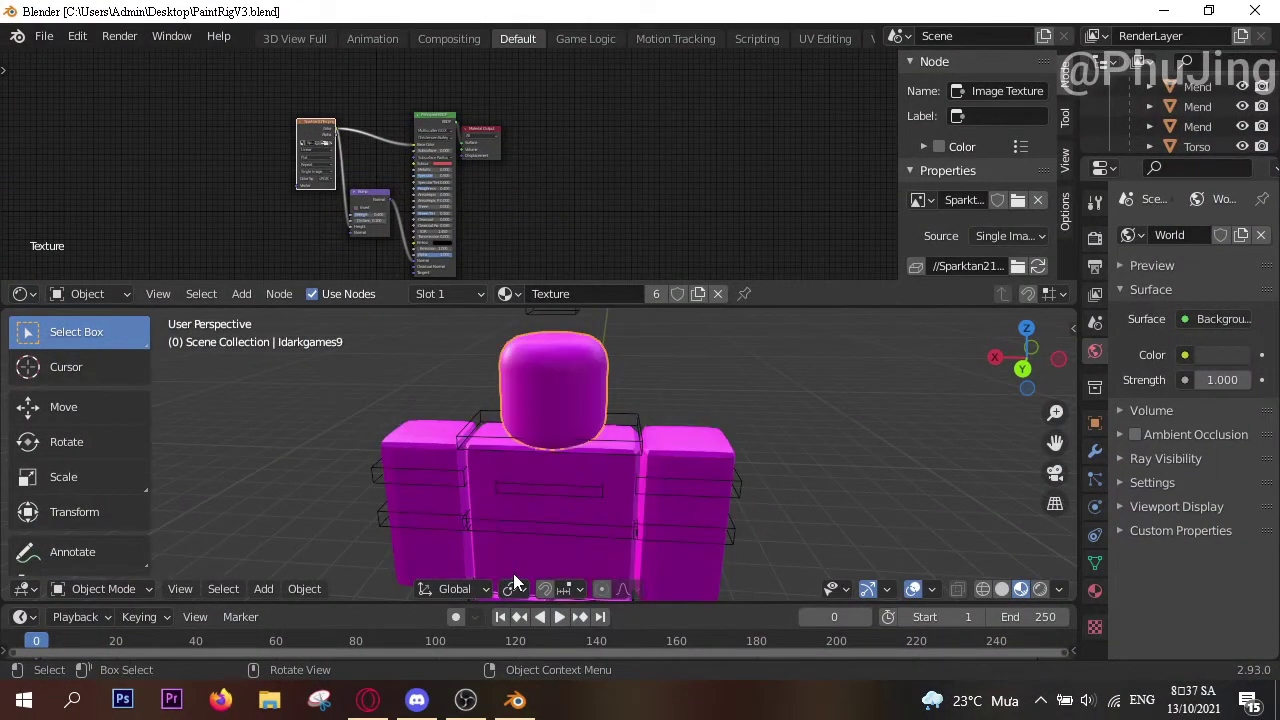
In Blender, load Superman10tuoi1Tex.png from the Music > GFX folder into the Texture material's Image Texture node
scroll(326, 164, up, 4)
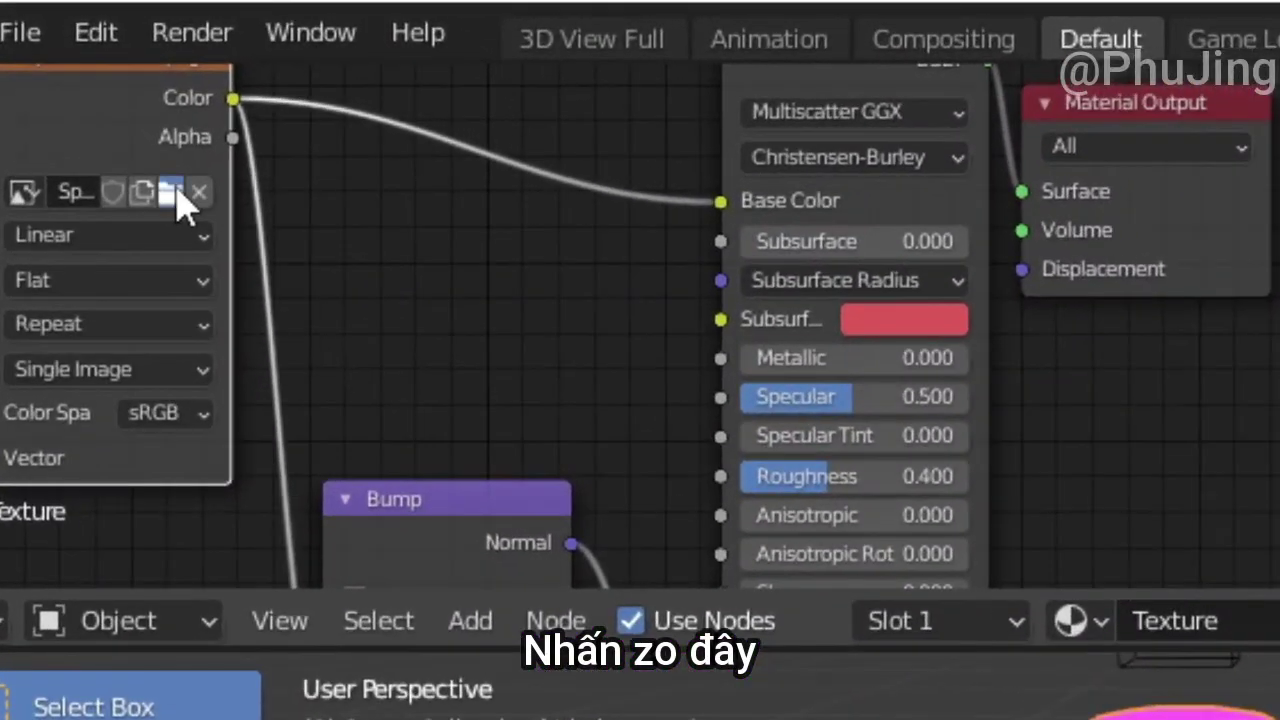
click(166, 190)
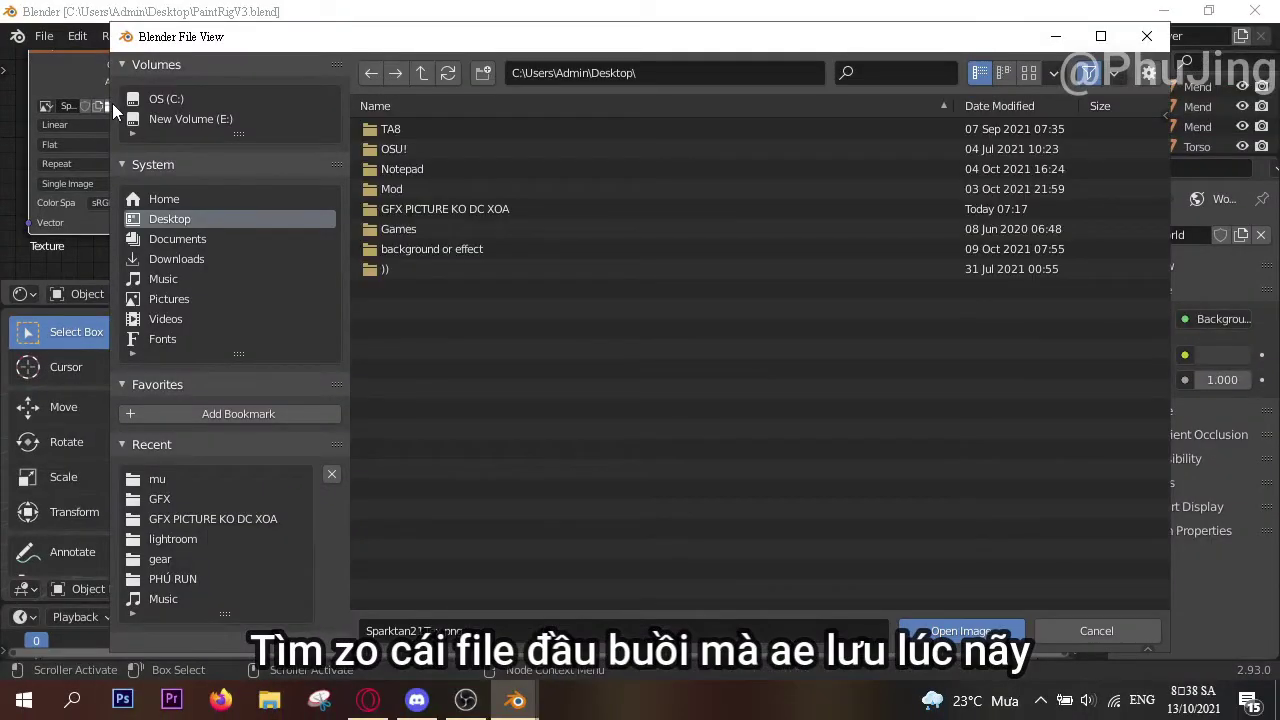
click(172, 279)
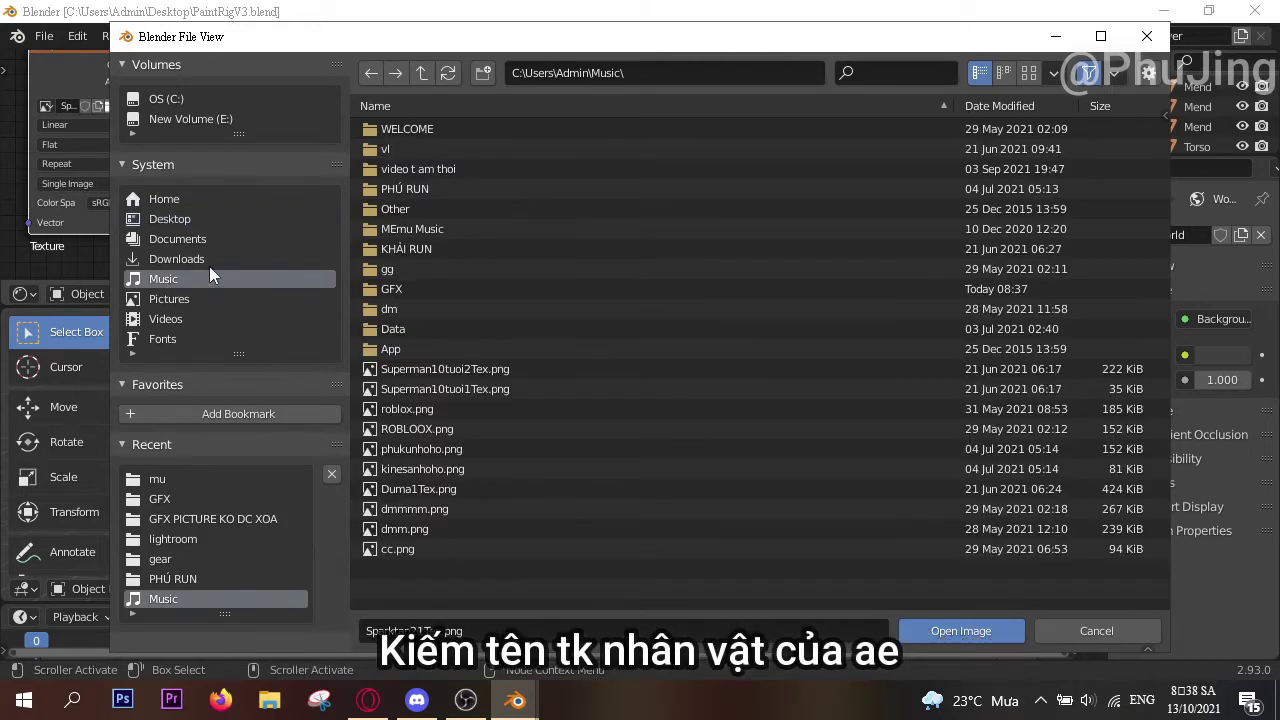
double_click(408, 293)
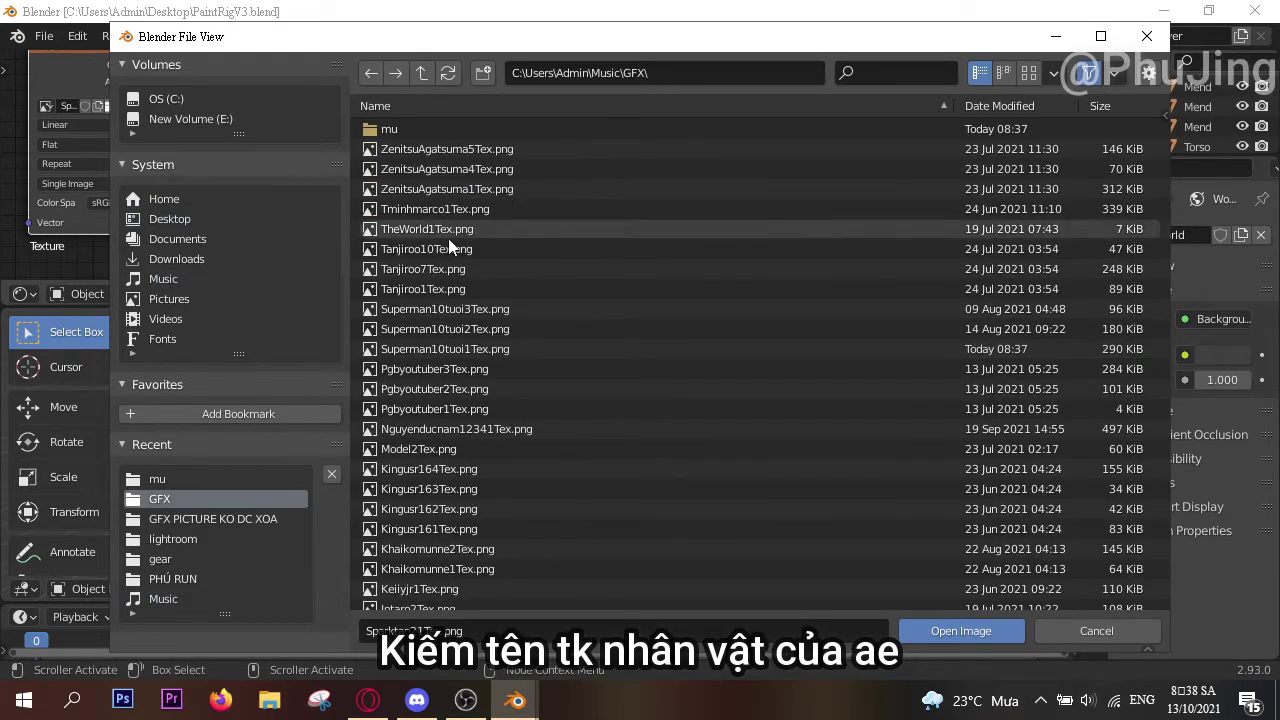
click(468, 348)
click(961, 631)
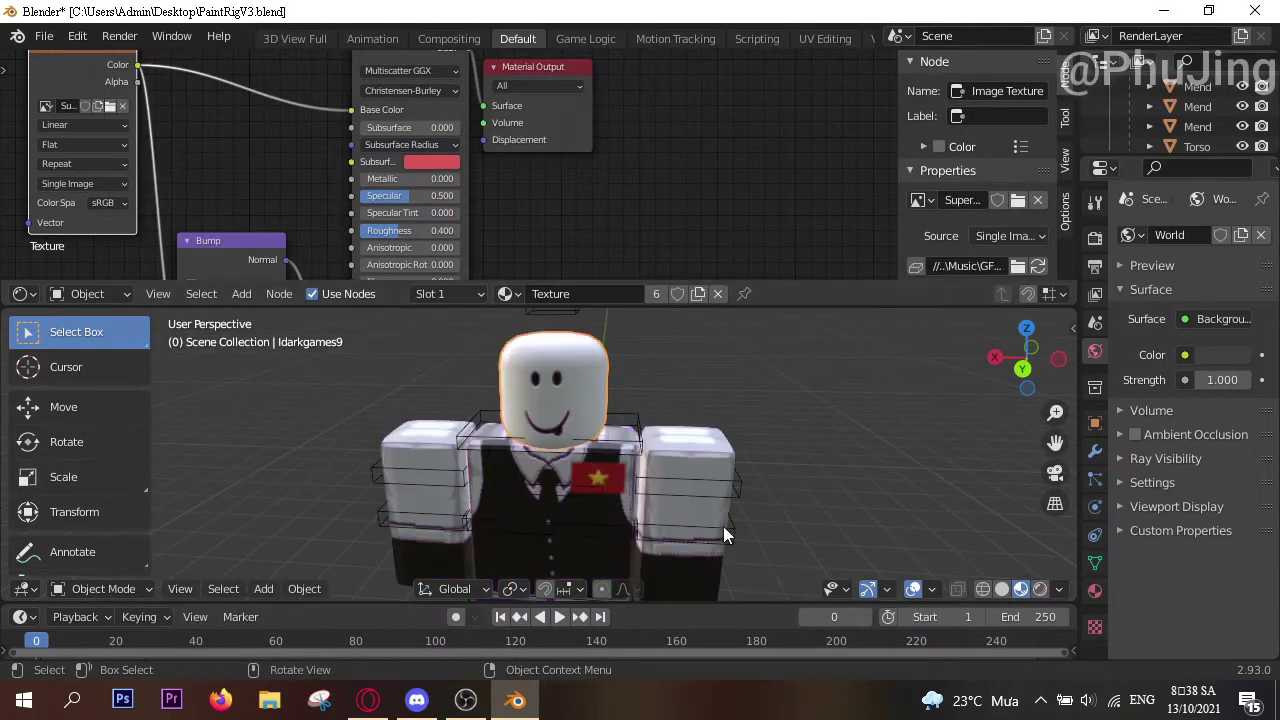
Enlarge the 3D viewport over the node editor, and make the Outliner taller and wider to show full object names
scroll(714, 520, down, 5)
drag(1030, 368, 1024, 360)
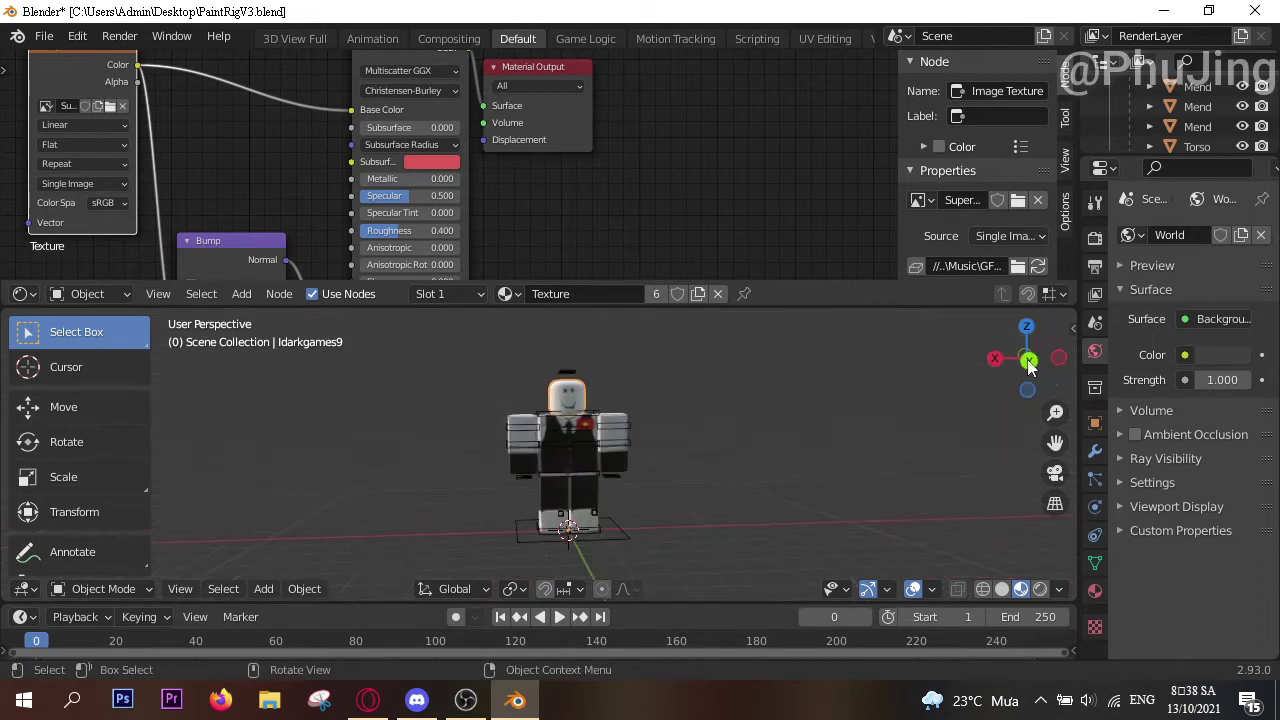
scroll(825, 414, up, 3)
drag(786, 306, 804, 30)
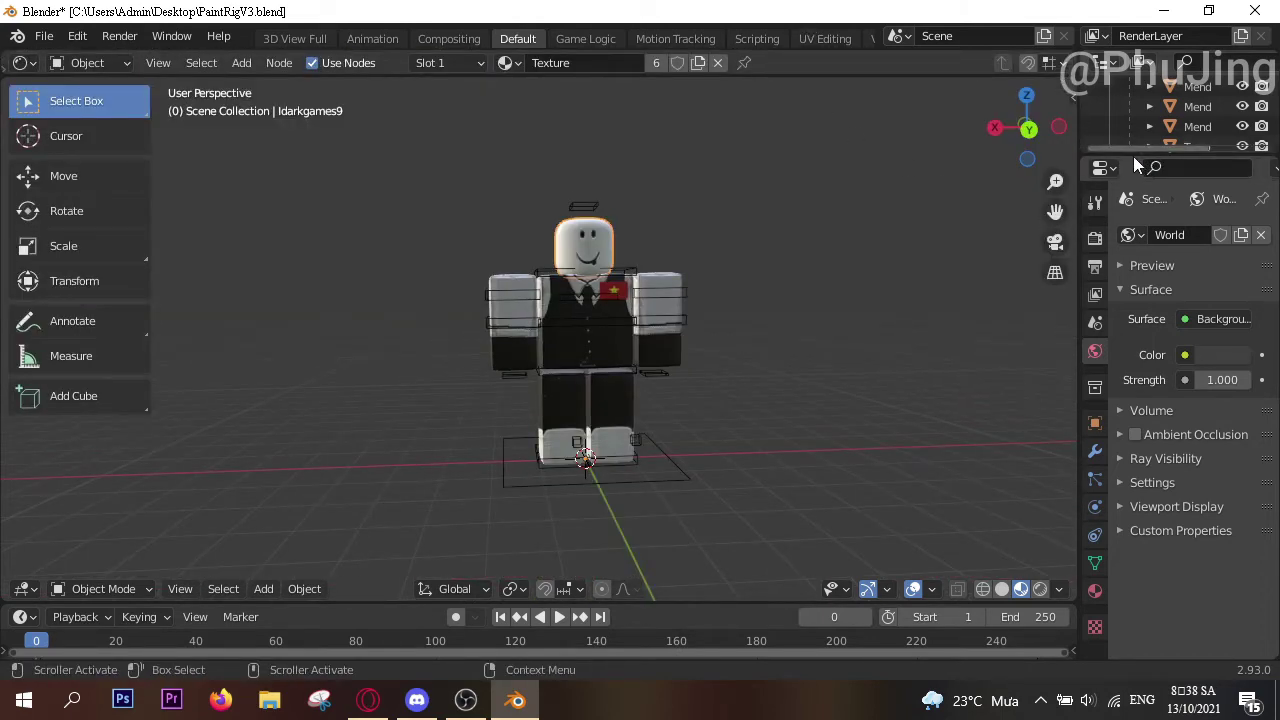
drag(1135, 155, 1100, 497)
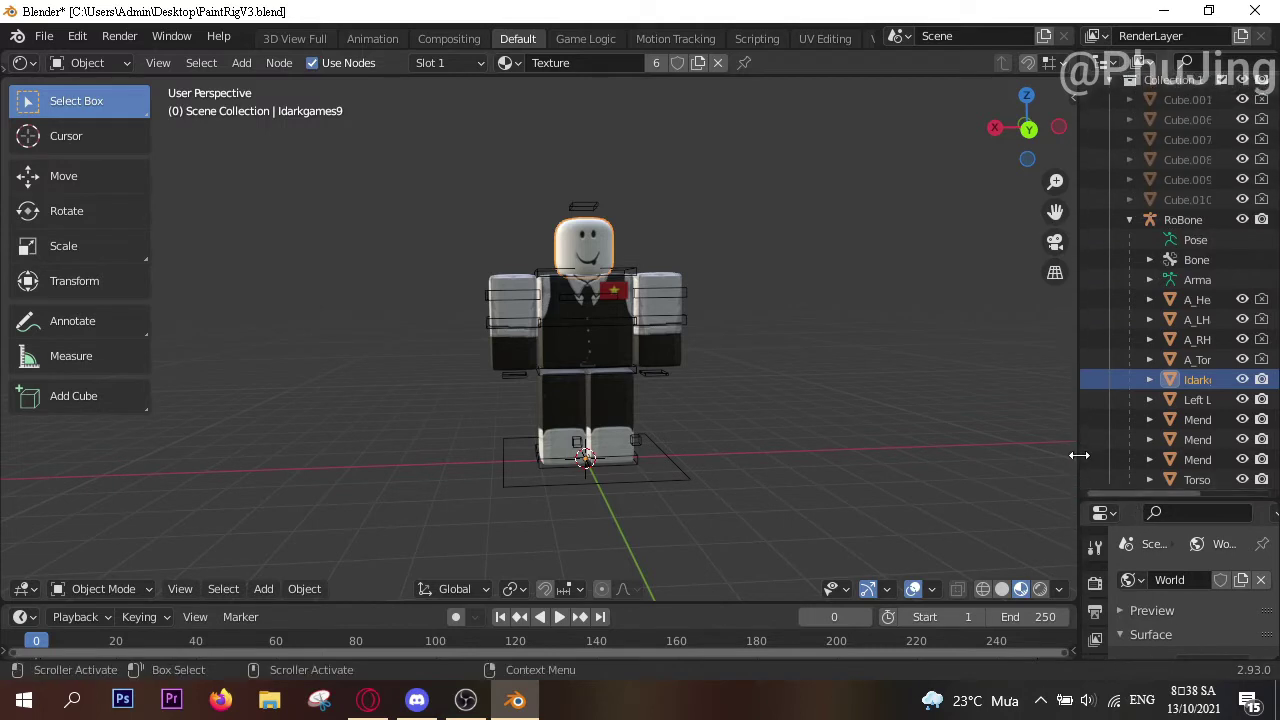
drag(1039, 447, 981, 428)
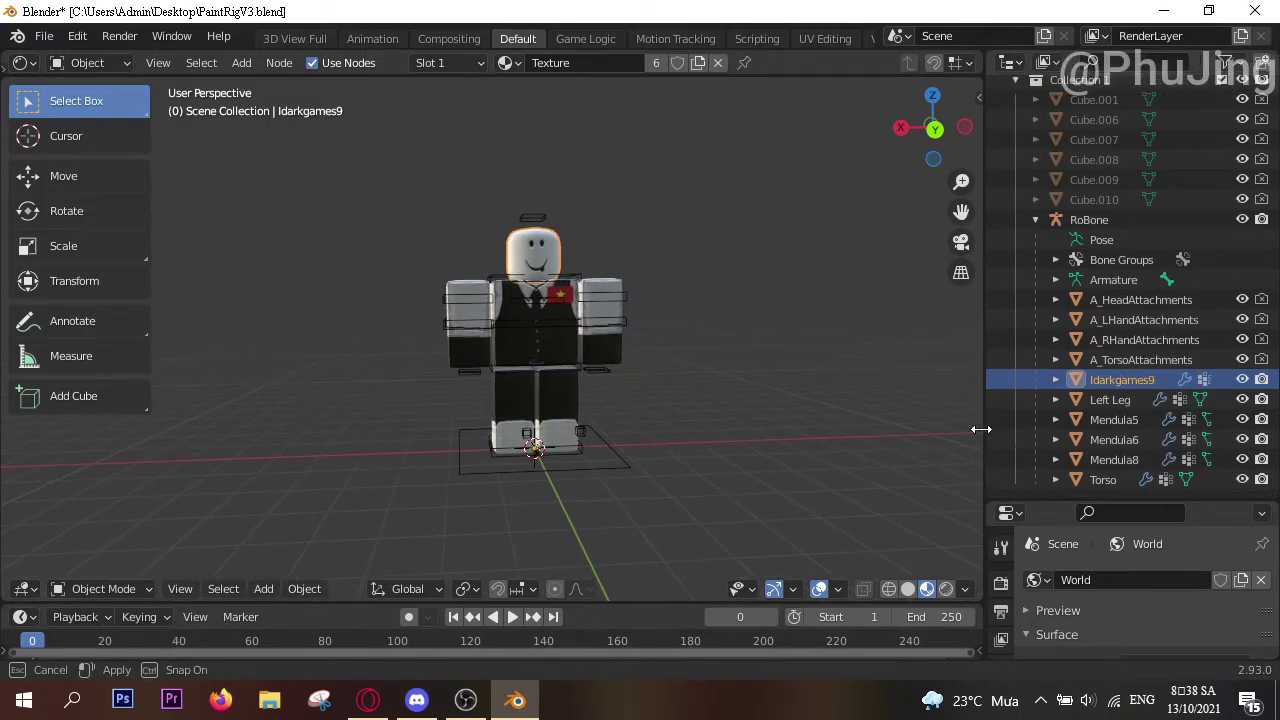
Import the Wavefront file muP.obj from the Music > GFX > mu folder into the rig scene
click(44, 36)
mouse_move(90, 312)
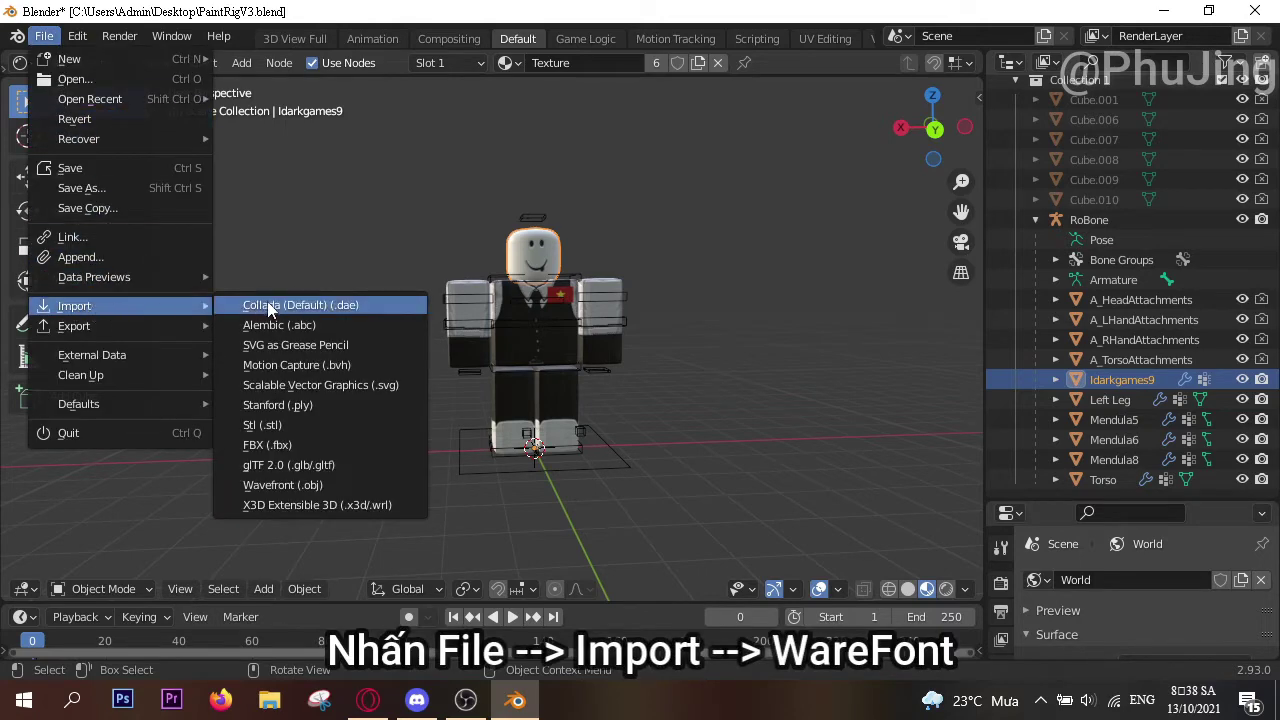
click(296, 487)
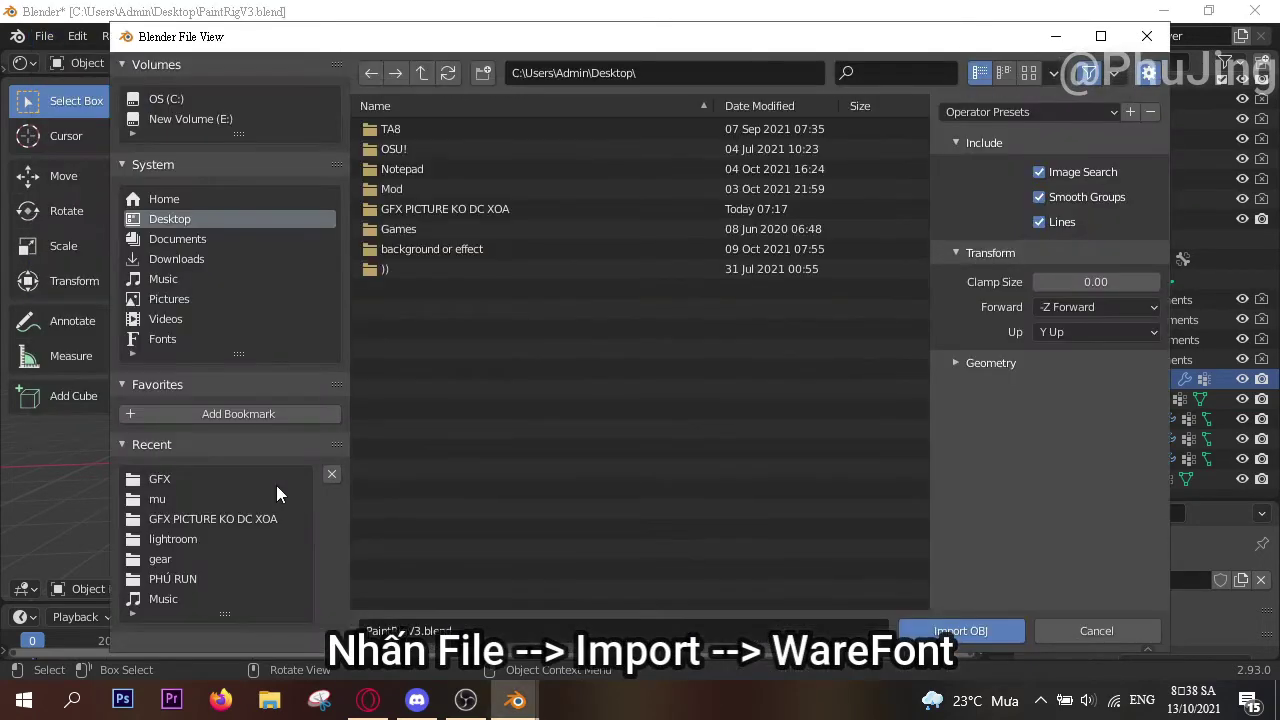
click(186, 278)
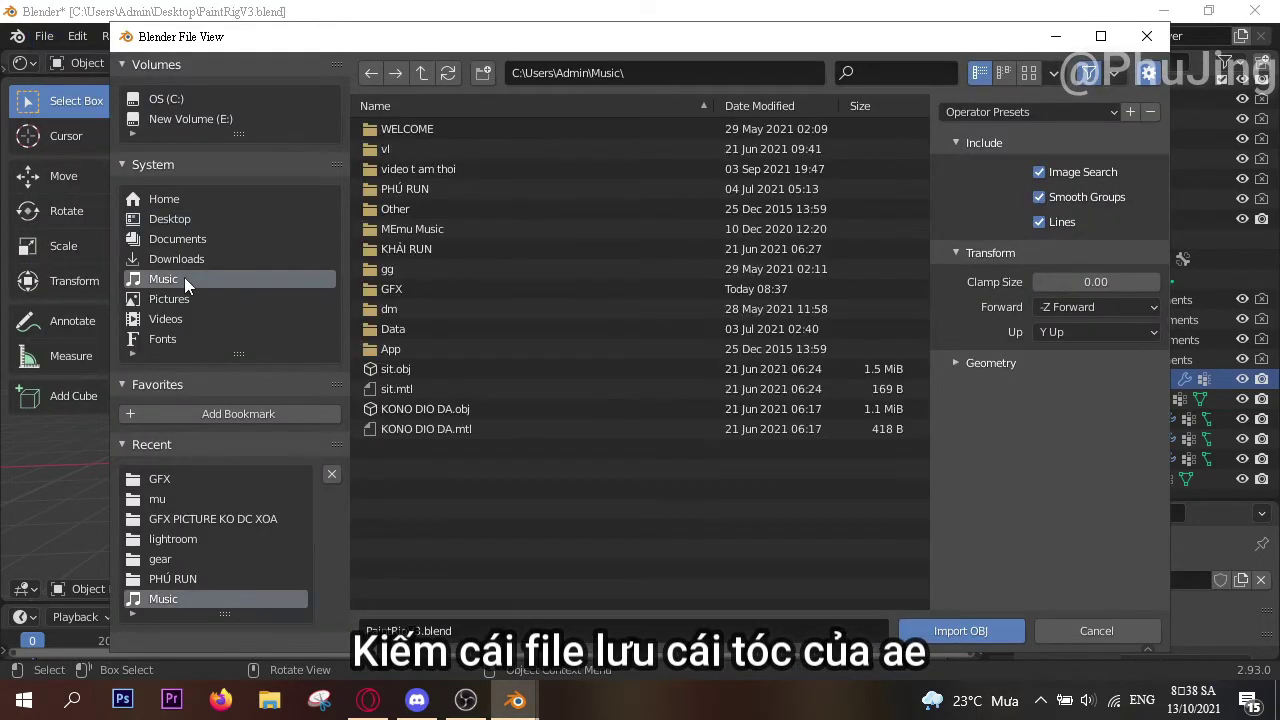
click(419, 286)
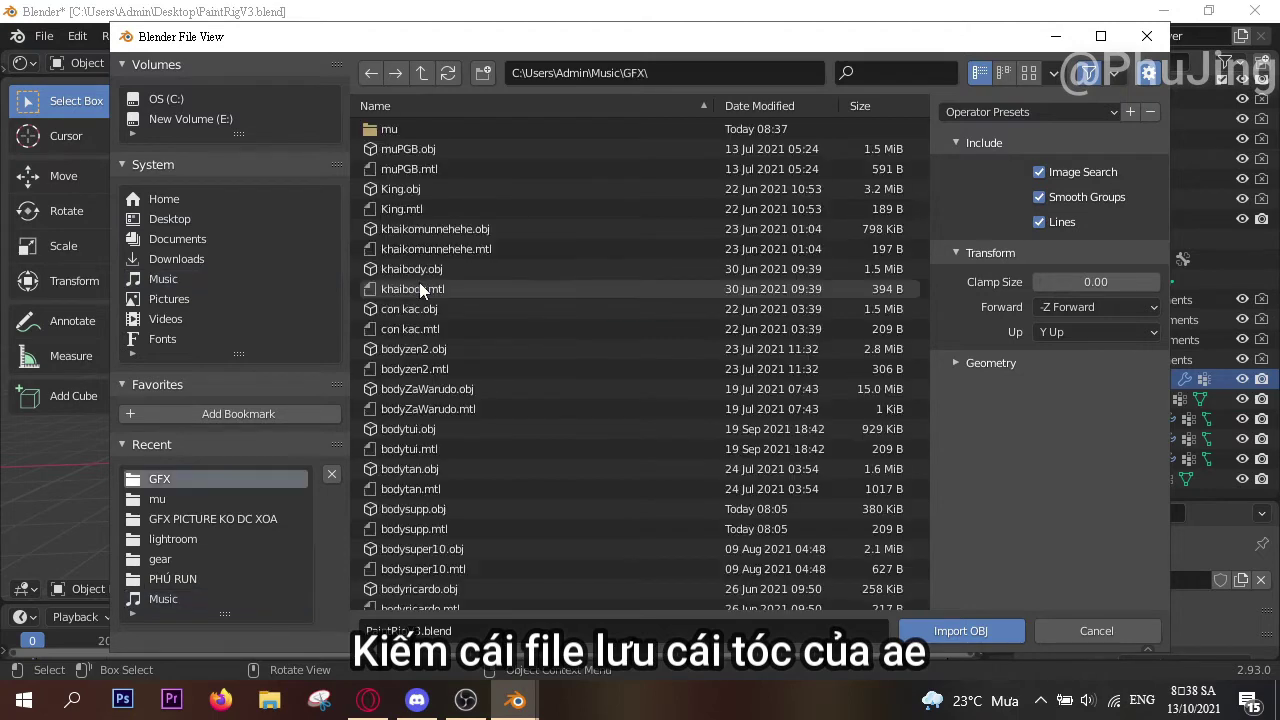
click(437, 127)
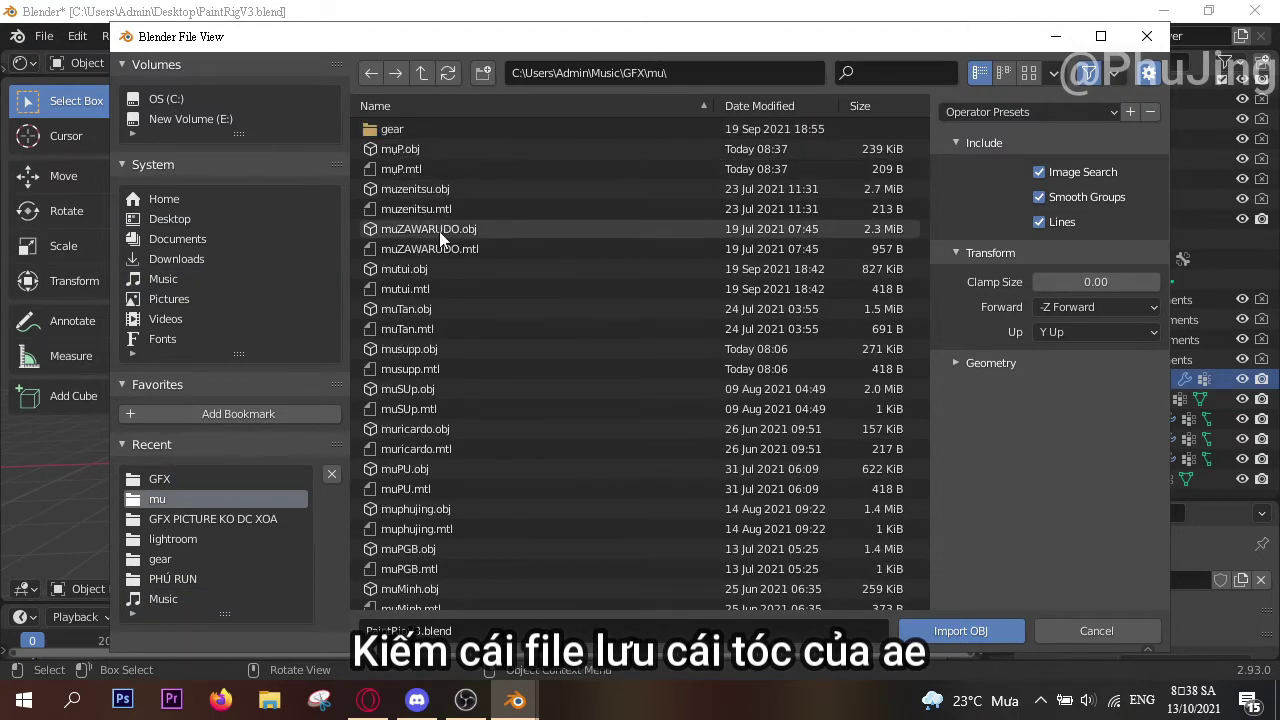
click(418, 150)
click(960, 630)
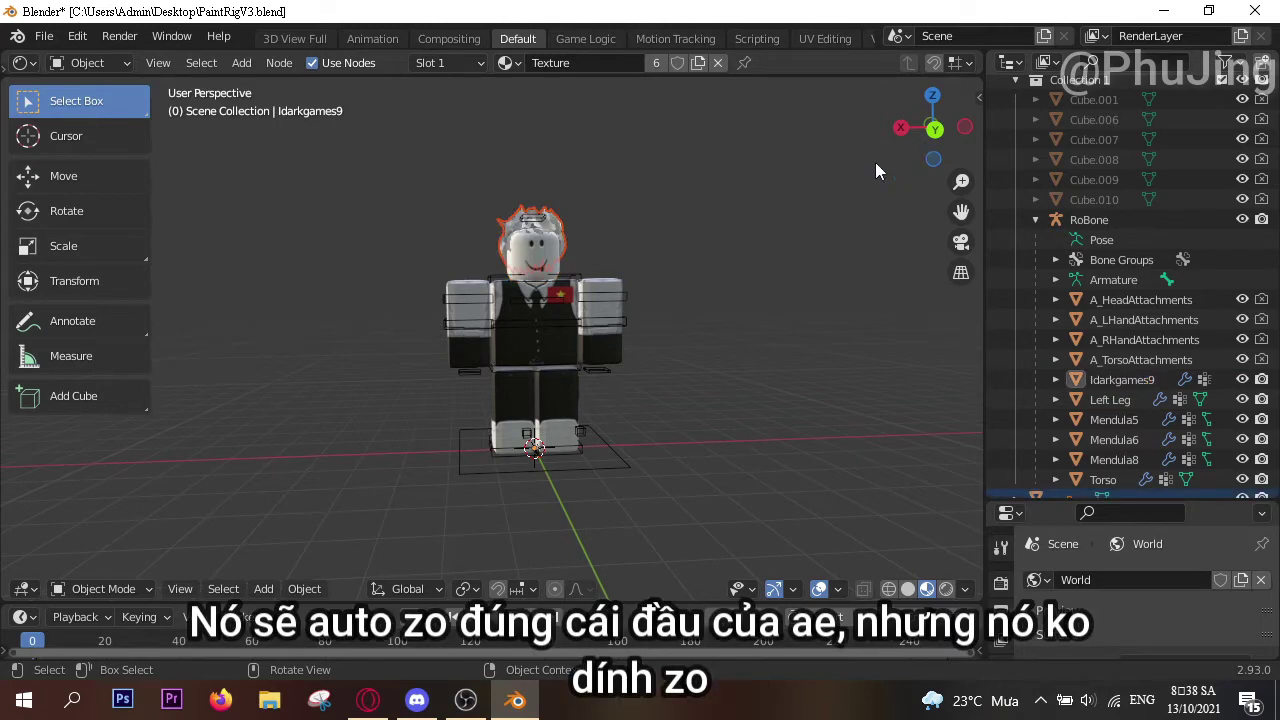
Parent the muP hair mesh to A_HeadAttachments using the Object parent type
mouse_move(955, 140)
mouse_down()
mouse_move(933, 177)
mouse_move(929, 121)
mouse_move(934, 134)
mouse_up()
scroll(1065, 460, down, 1)
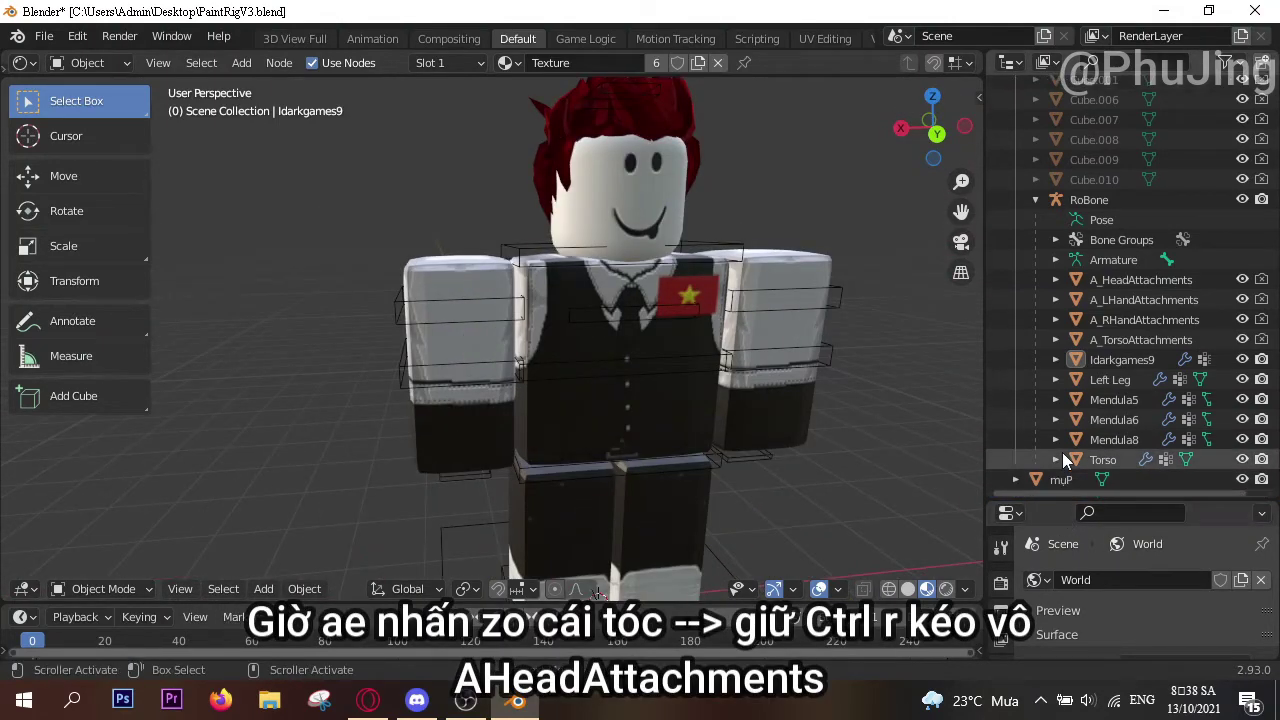
click(1065, 481)
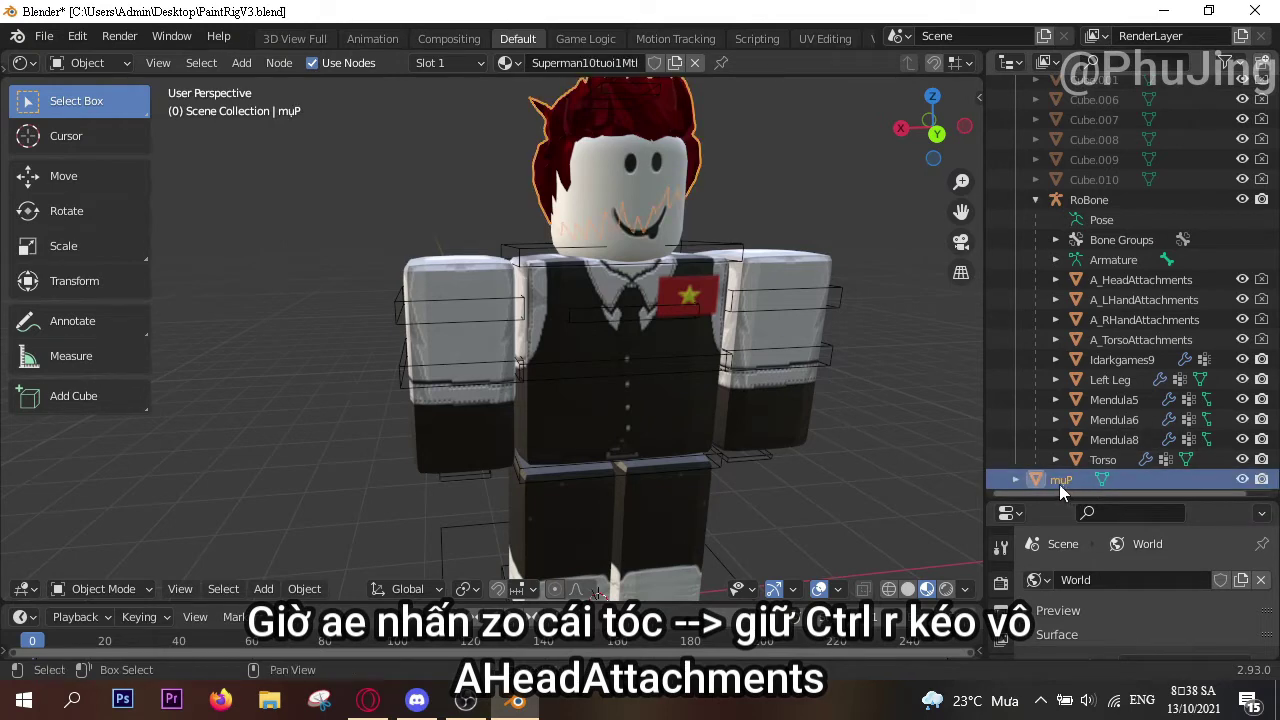
ctrl+drag(1059, 484, 1101, 282)
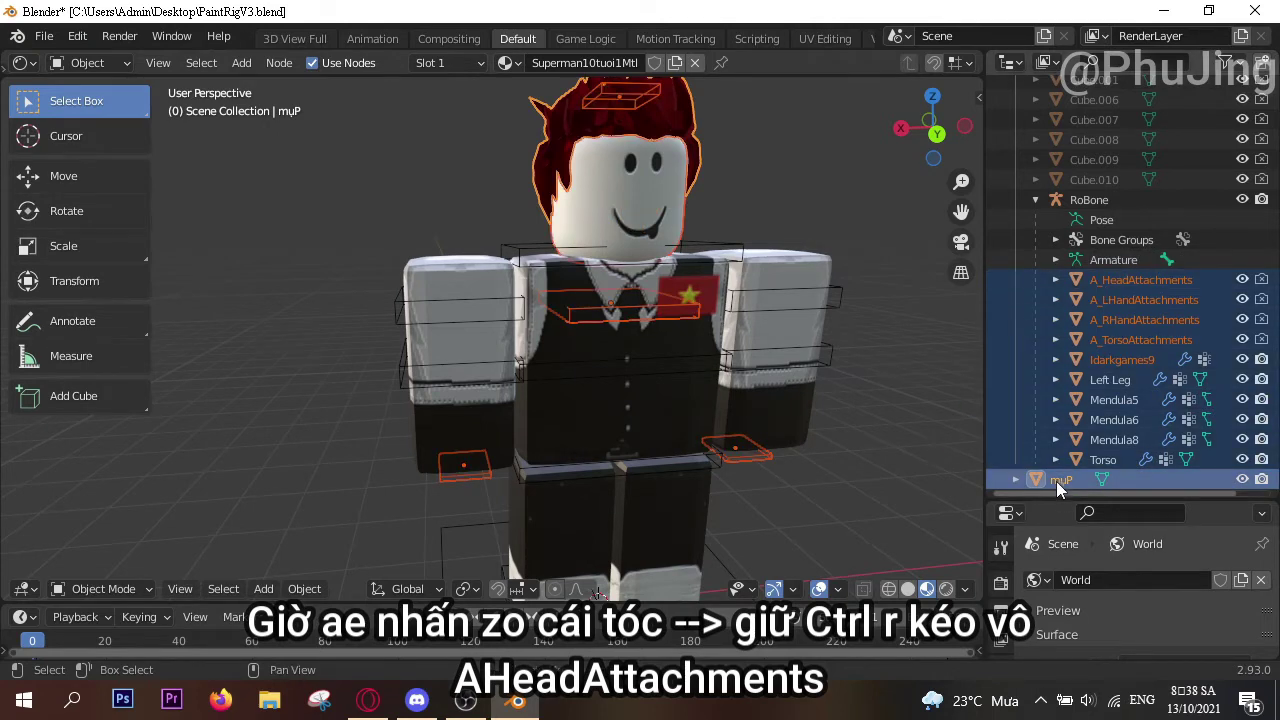
click(1102, 281)
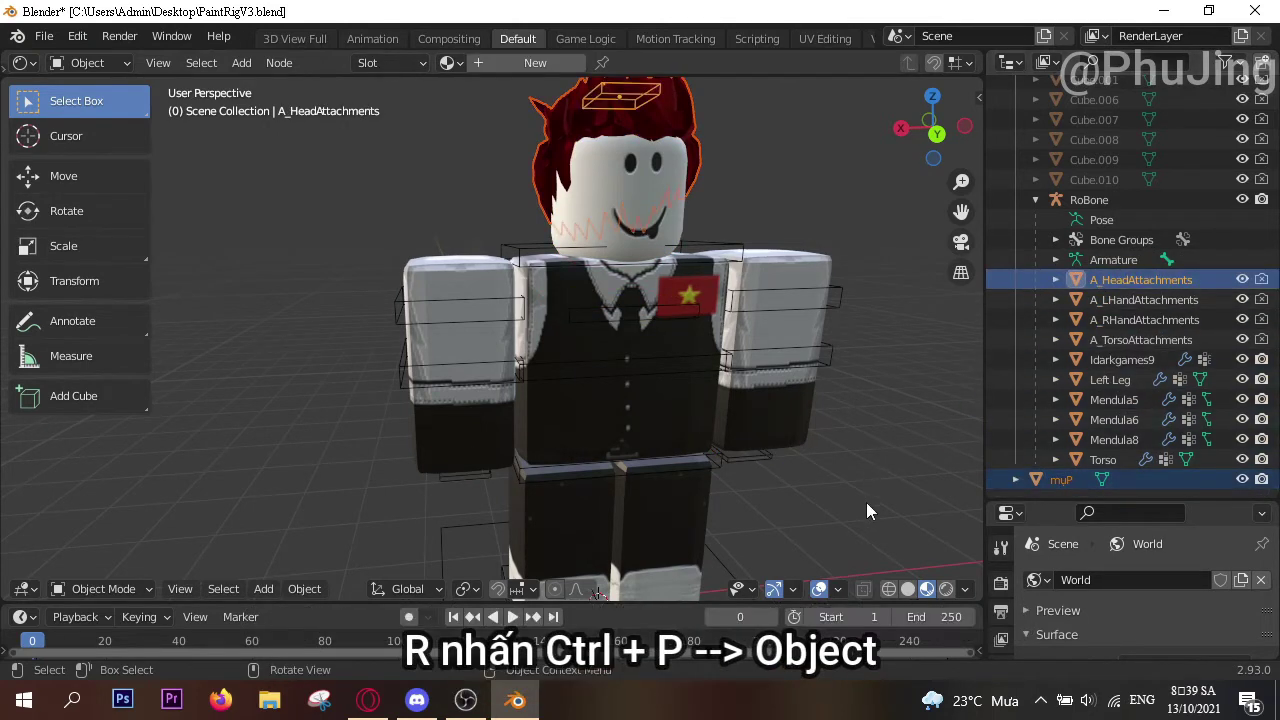
key(ctrl+p)
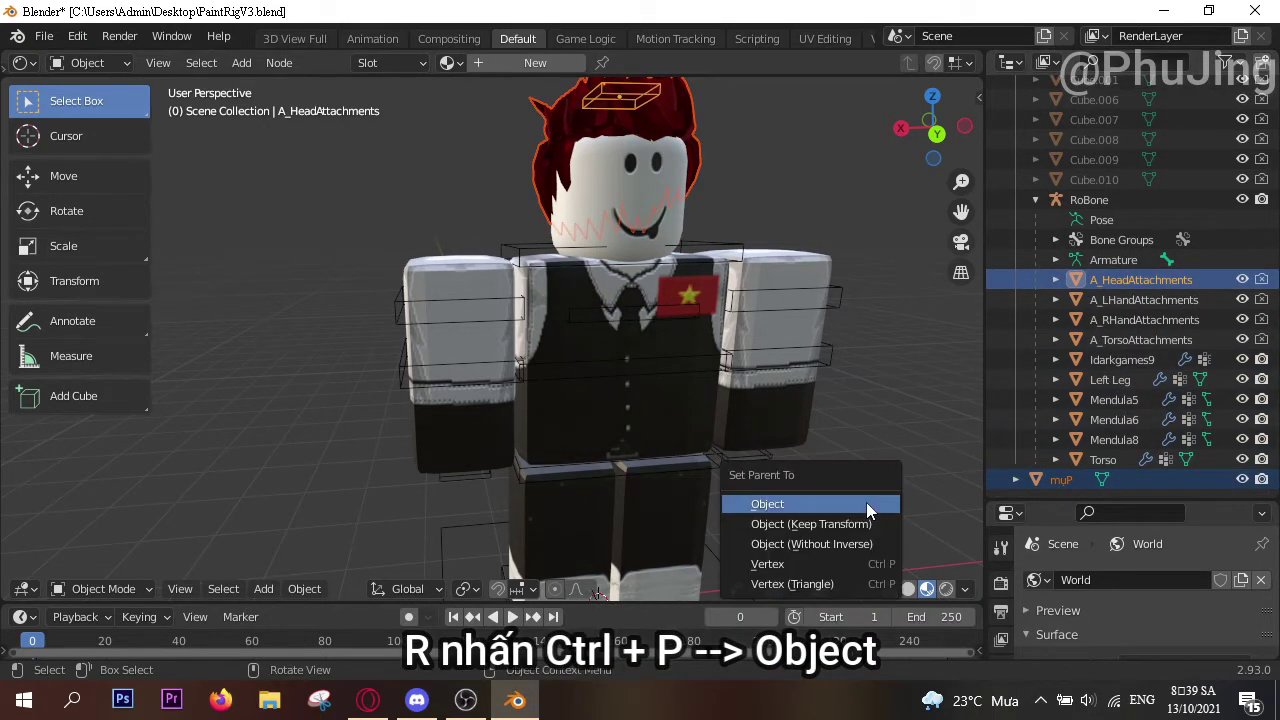
click(766, 504)
Move the RoBone rig slightly downward to check that the hair follows the head
scroll(708, 458, down, 5)
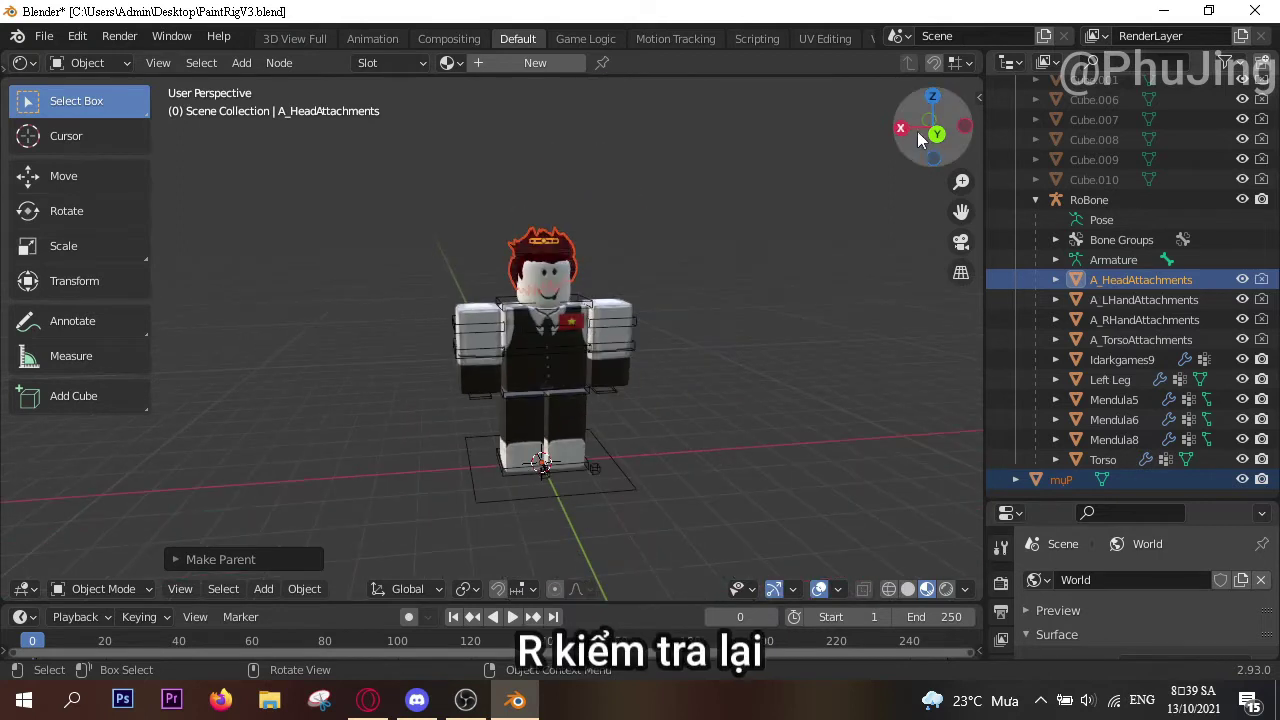
drag(932, 151, 909, 150)
click(916, 266)
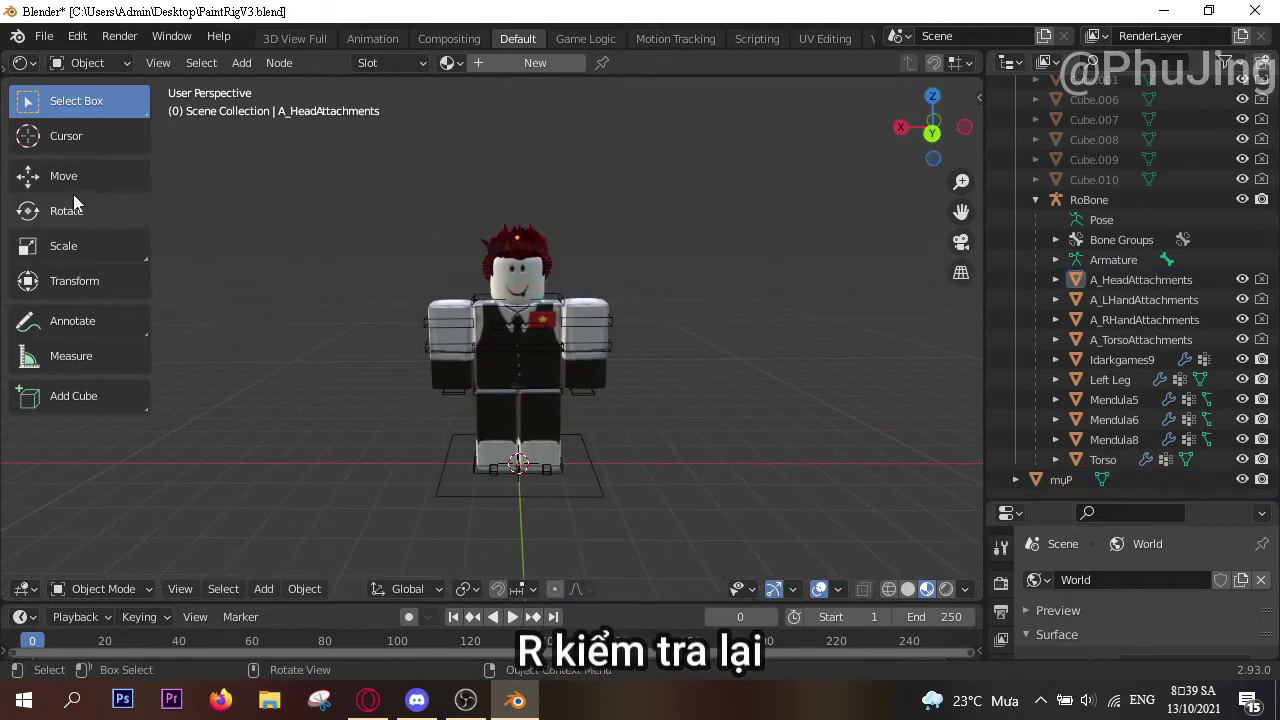
click(62, 177)
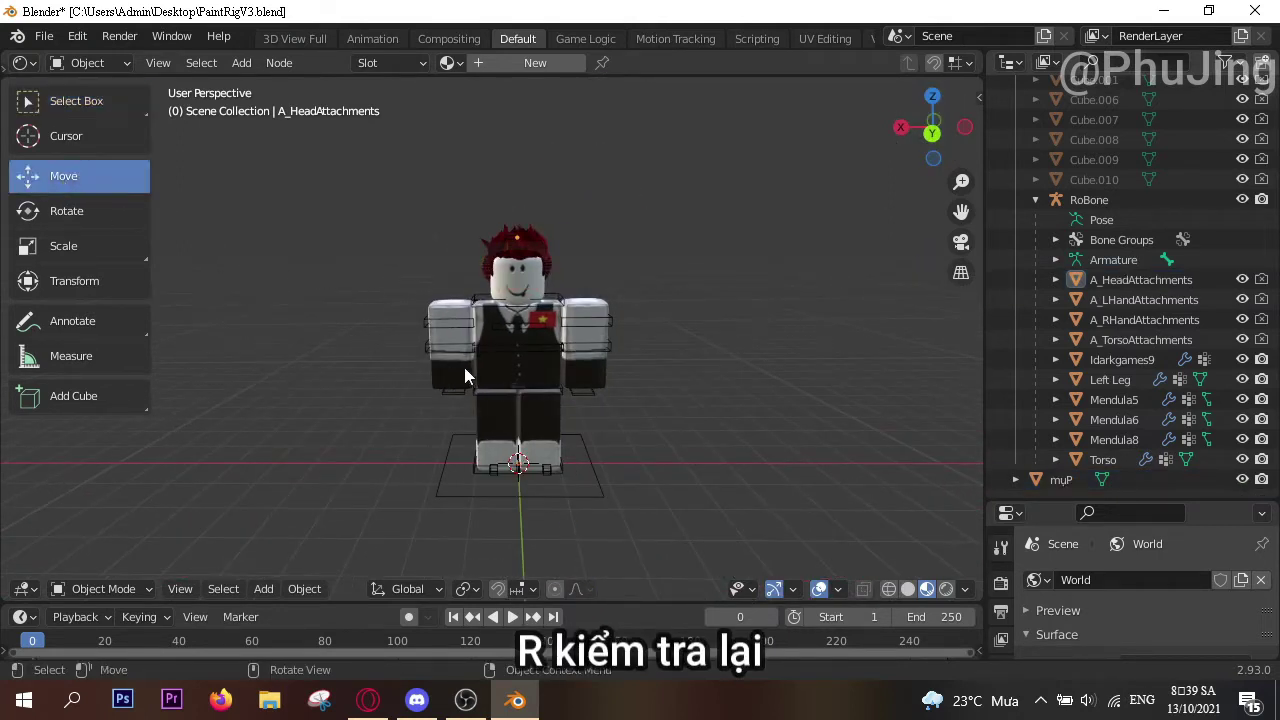
click(512, 396)
drag(516, 332, 523, 322)
click(800, 370)
Switch the RoBone rig to Pose Mode and move both foot bones outward to spread the legs
click(105, 589)
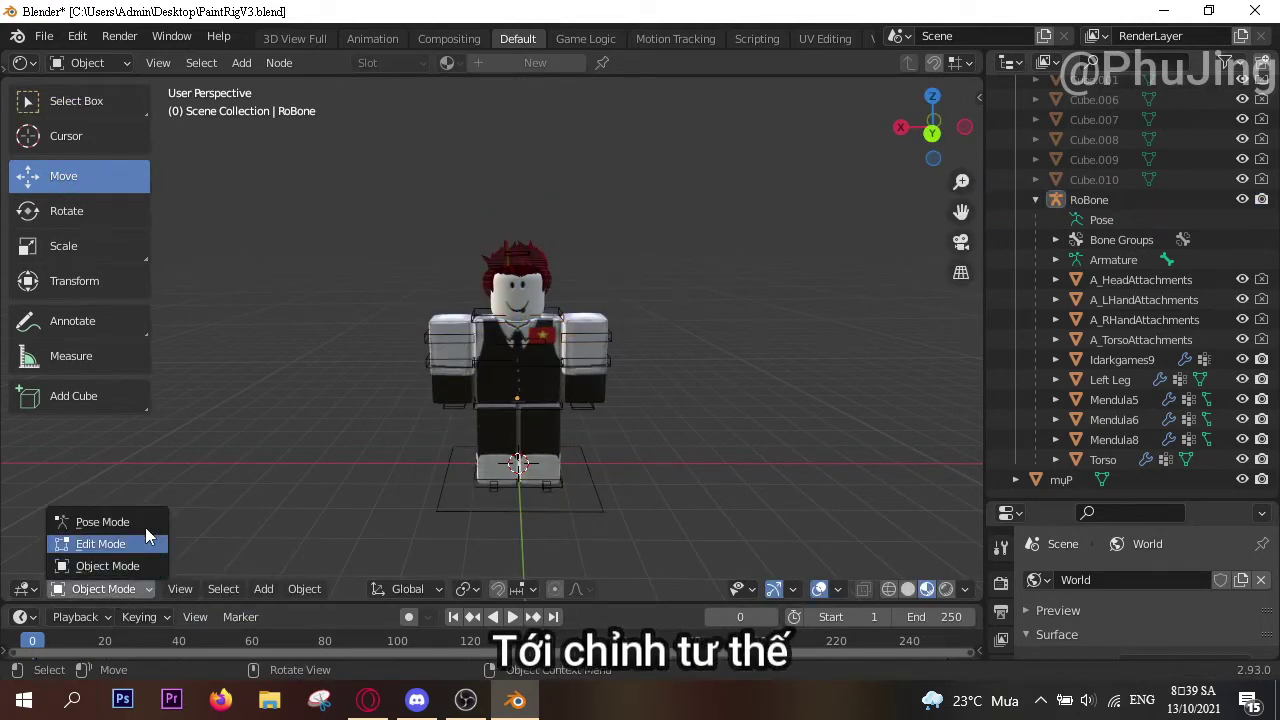
click(137, 522)
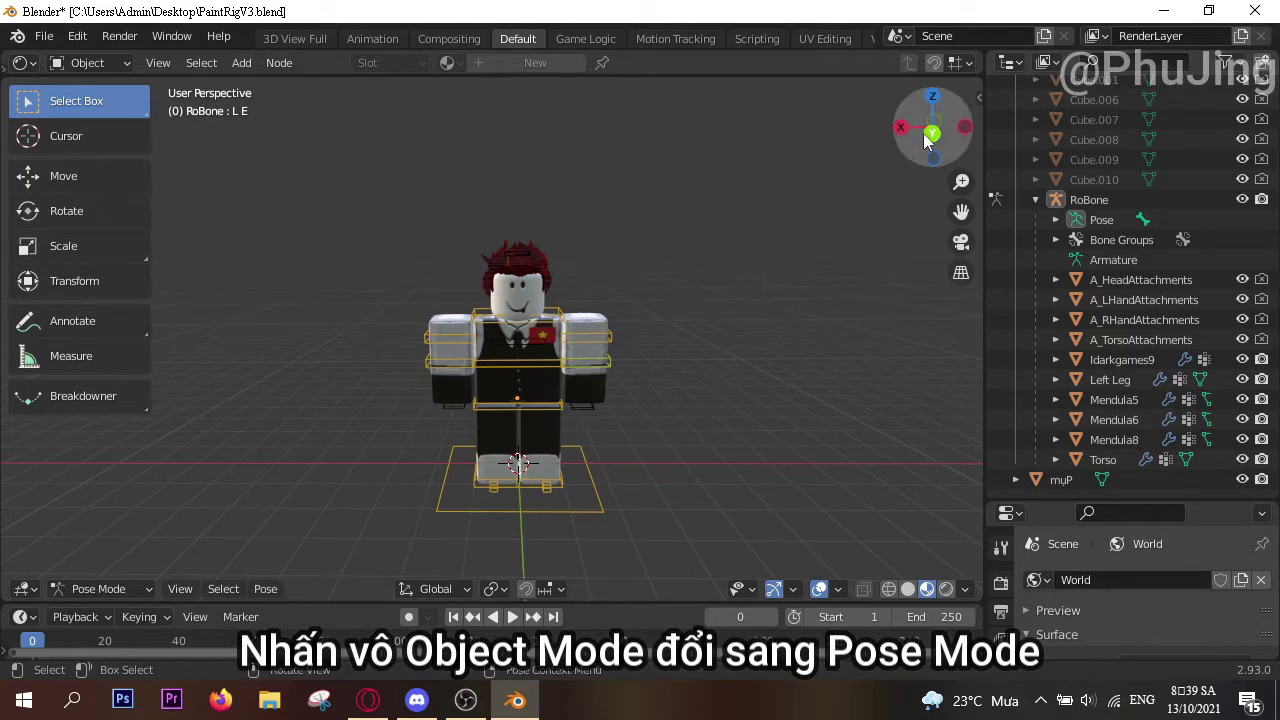
drag(925, 138, 891, 160)
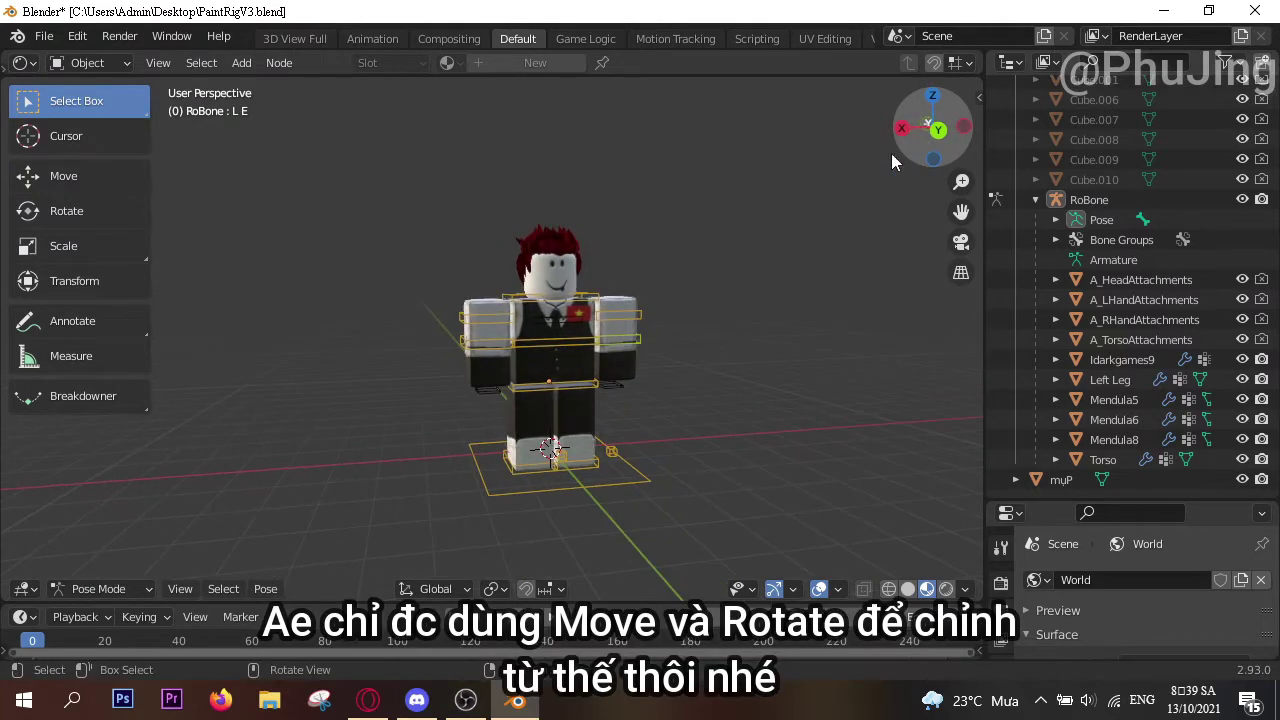
click(18, 174)
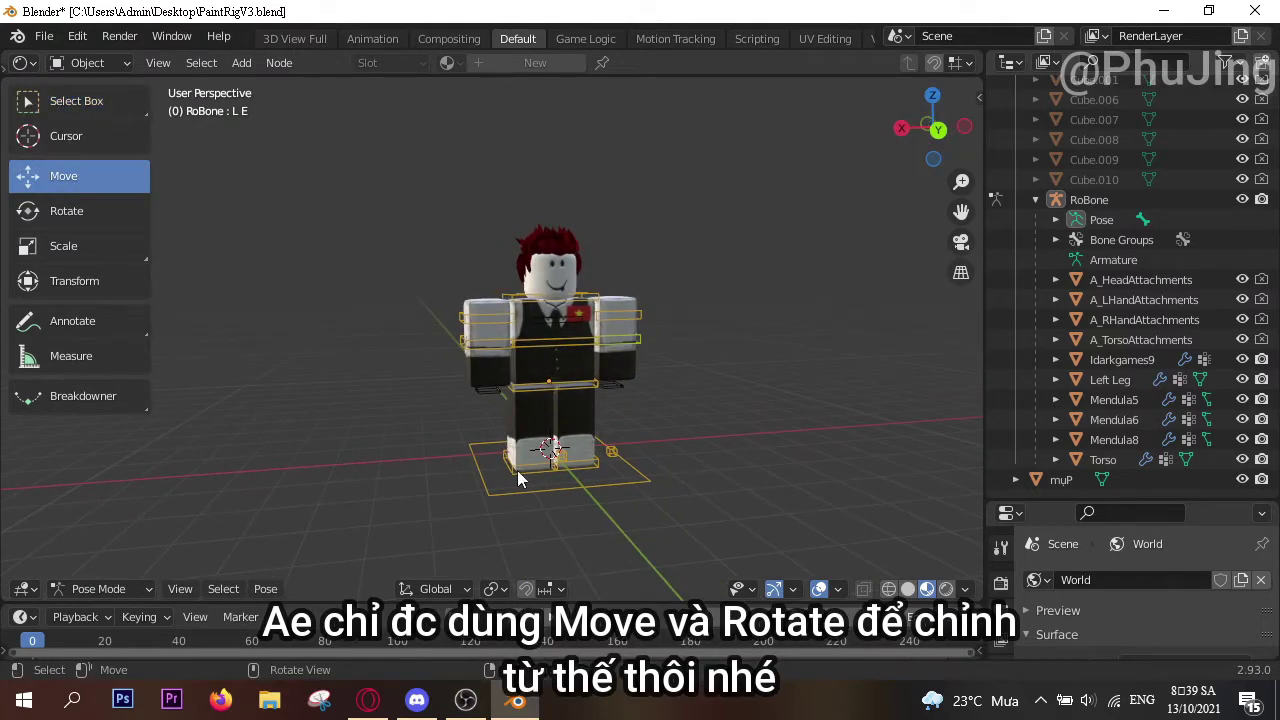
scroll(488, 534, up, 2)
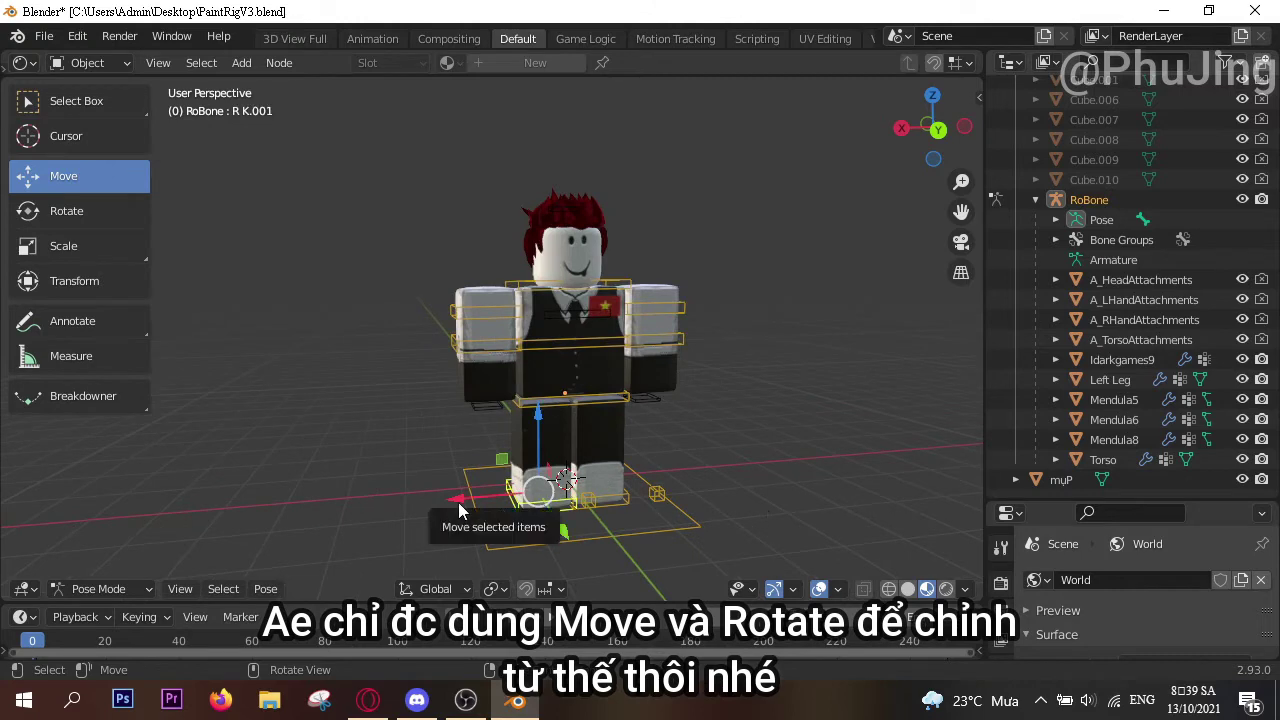
drag(463, 500, 537, 491)
click(620, 501)
Lower the hips with the Lower bone and move the character's right foot bone backward
click(572, 400)
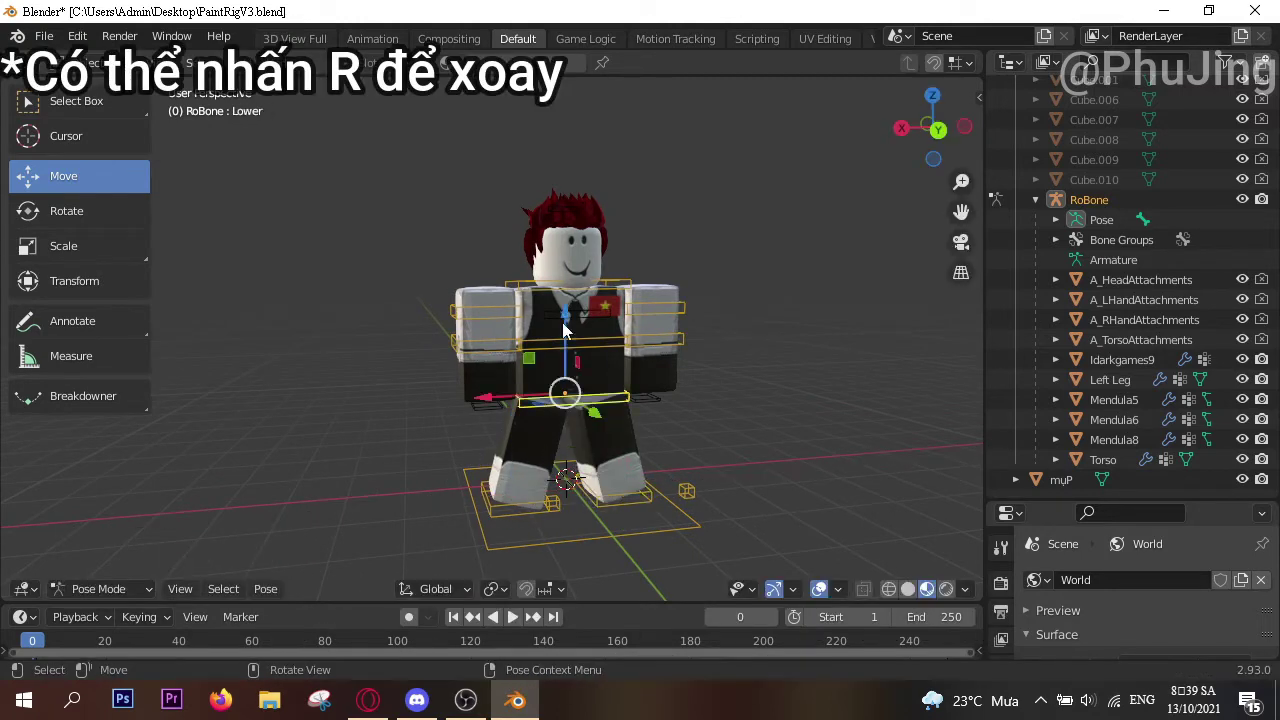
drag(562, 322, 563, 336)
click(520, 506)
drag(532, 522, 540, 532)
middle_drag(650, 412, 787, 424)
drag(730, 465, 701, 462)
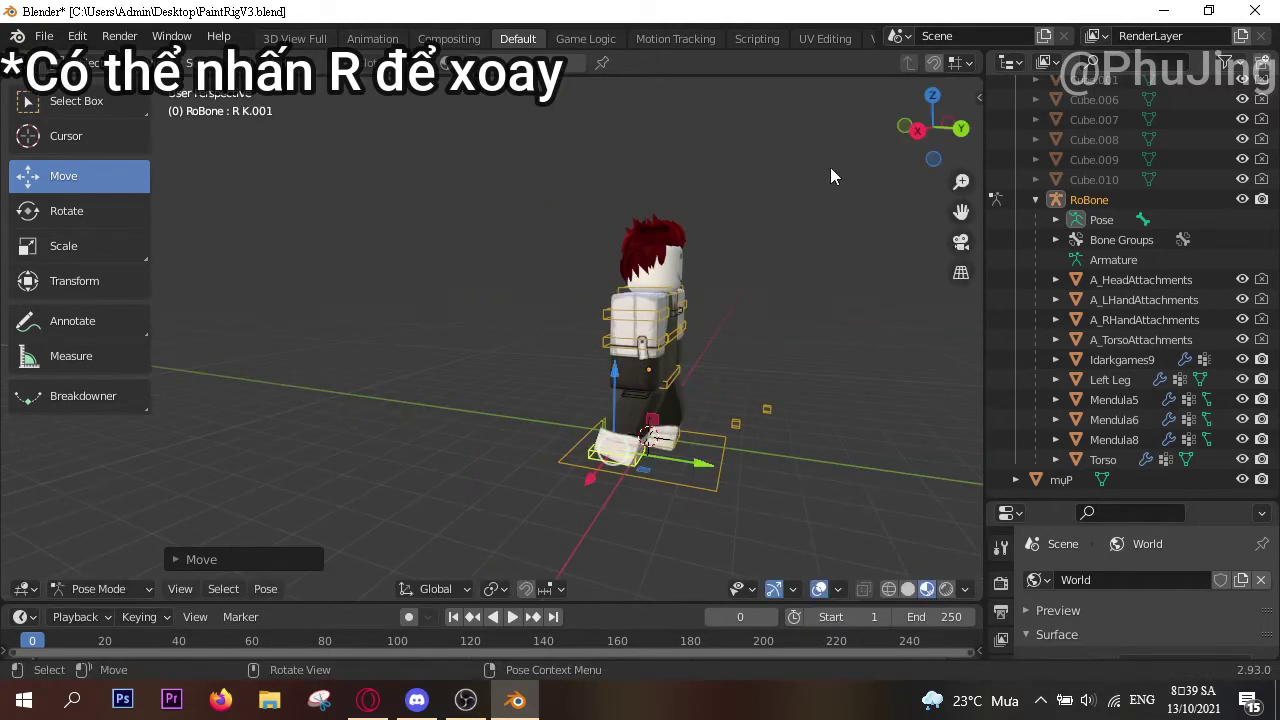
Adjust the heights of the character's right and left foot bones to form a stepping stance
middle_drag(830, 177, 640, 190)
key(g)
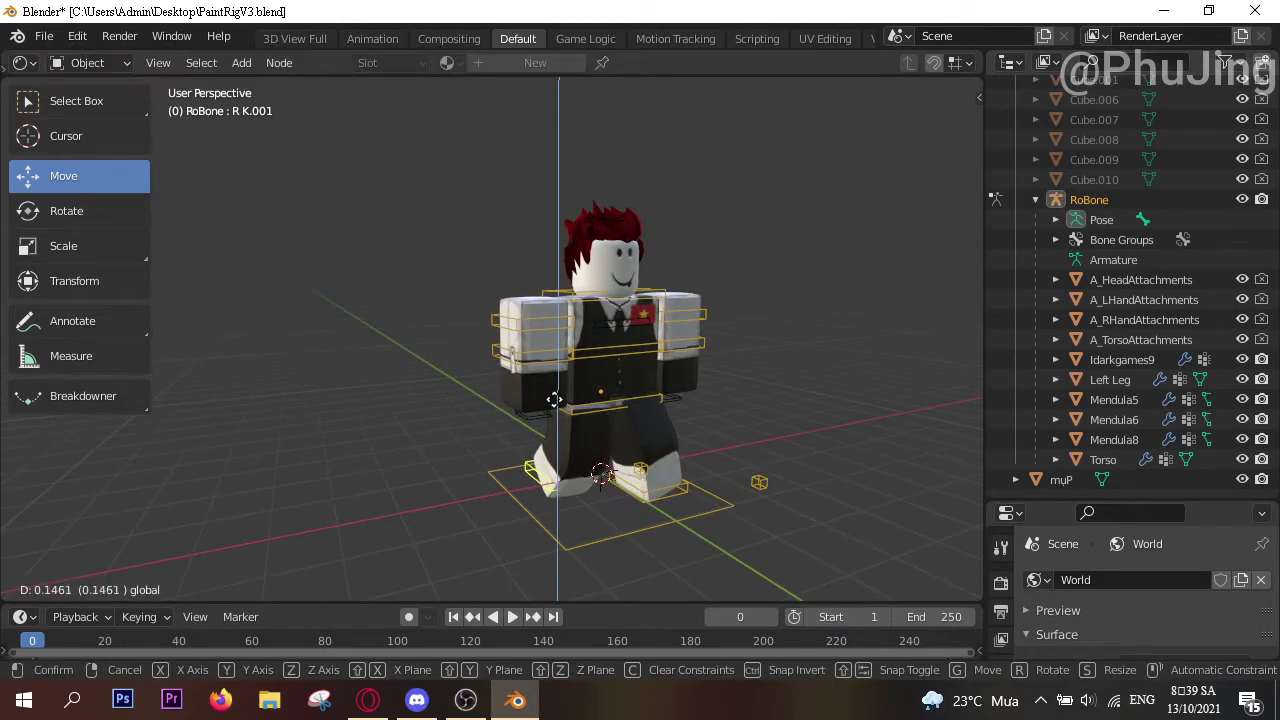
drag(554, 399, 554, 405)
click(680, 490)
drag(646, 414, 646, 404)
Rotate the Upper torso bone and the head bone to turn the upper body and face
click(616, 349)
key(shift+space)
key(r)
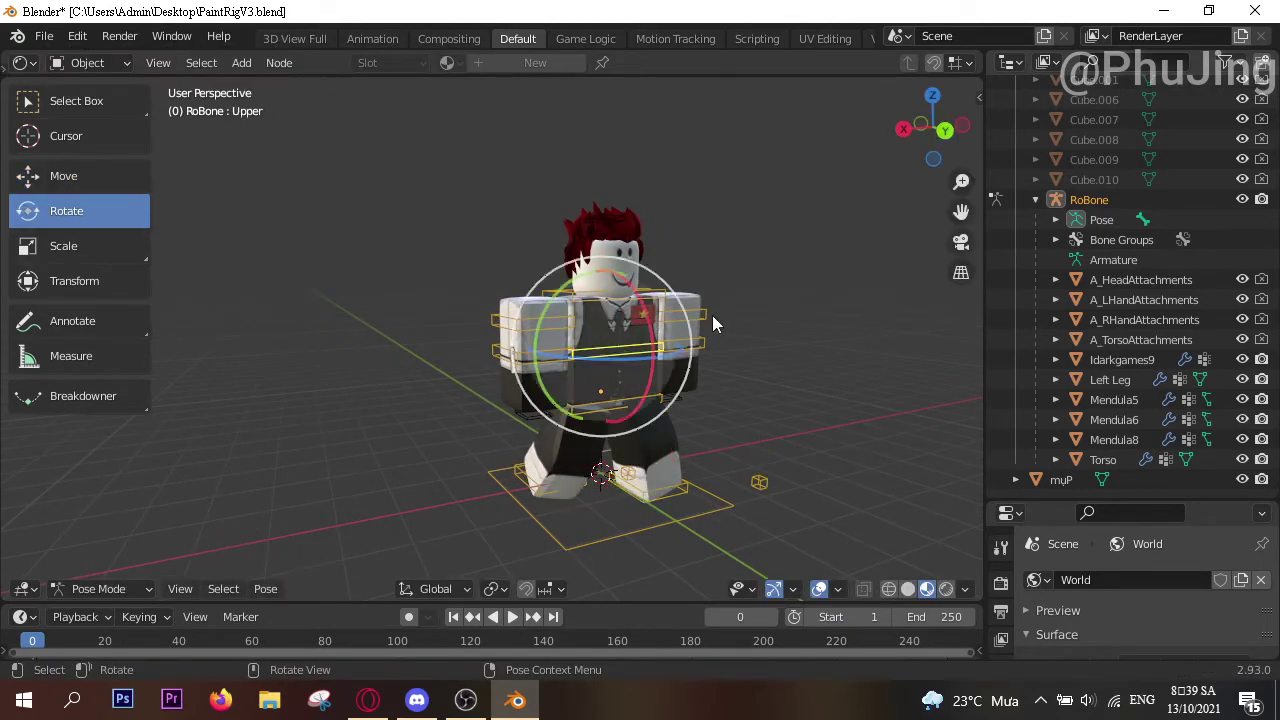
drag(652, 330, 654, 341)
click(660, 292)
drag(548, 303, 545, 290)
drag(592, 297, 620, 294)
Rotate the character's right shoulder and elbow bones so the forearm bends in front of the chest
click(530, 318)
click(80, 176)
click(80, 210)
drag(574, 334, 578, 308)
click(580, 344)
drag(583, 369, 610, 346)
key(r)
key(r)
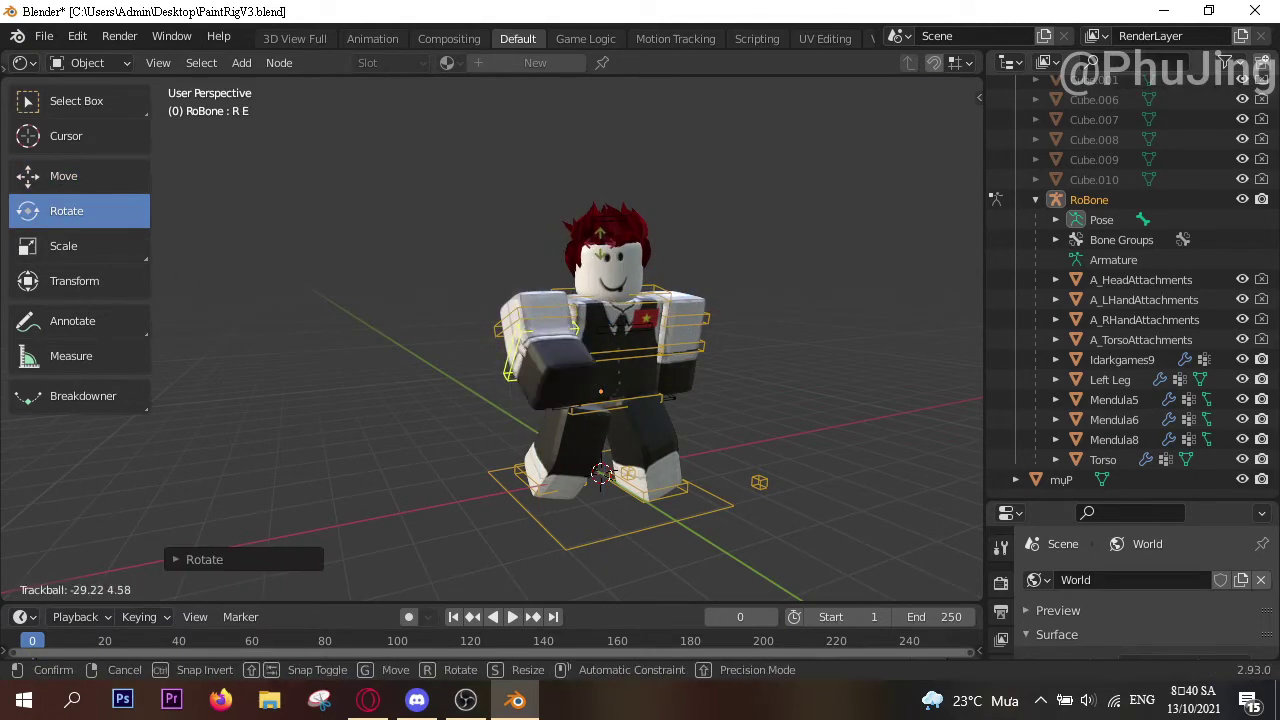
click(600, 243)
Bend the character's left forearm by freely rotating the L E elbow bone
click(692, 318)
click(698, 354)
key(r)
key(r)
click(873, 343)
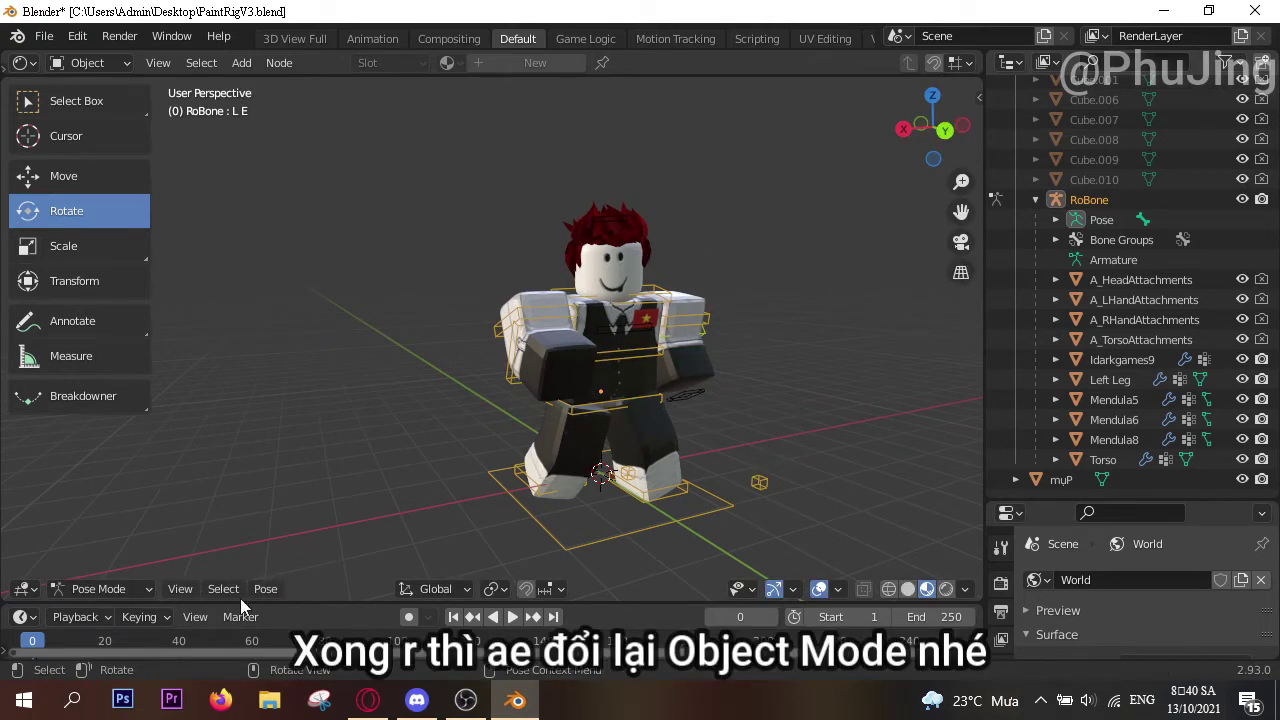
Return the rig to Object Mode, then add a camera to the scene and look through it
click(94, 589)
click(104, 563)
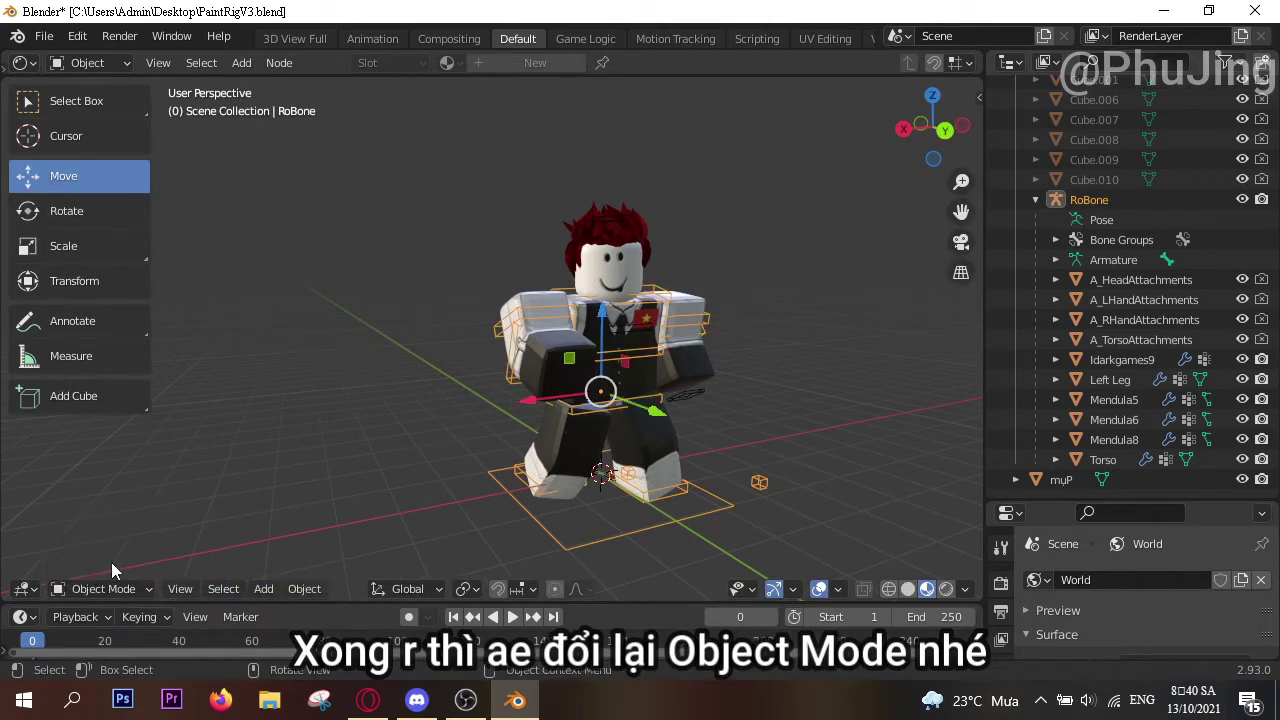
click(264, 589)
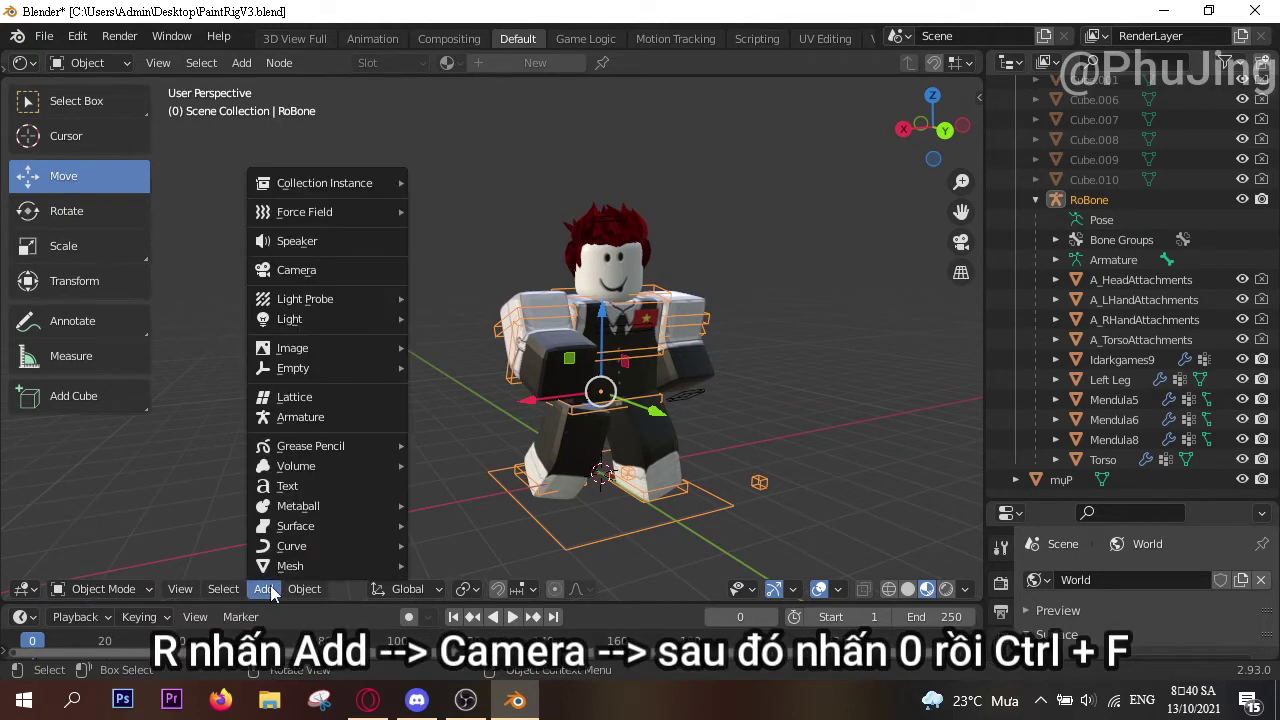
click(259, 594)
click(337, 272)
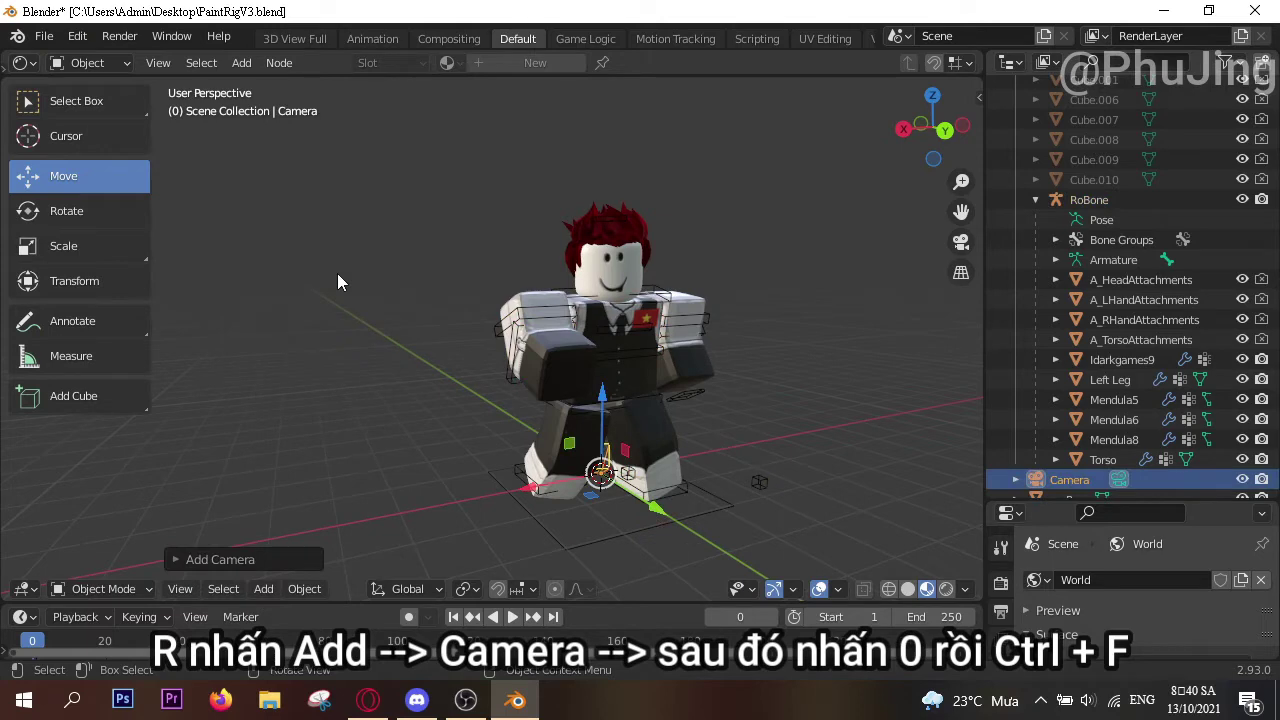
key(KP_0)
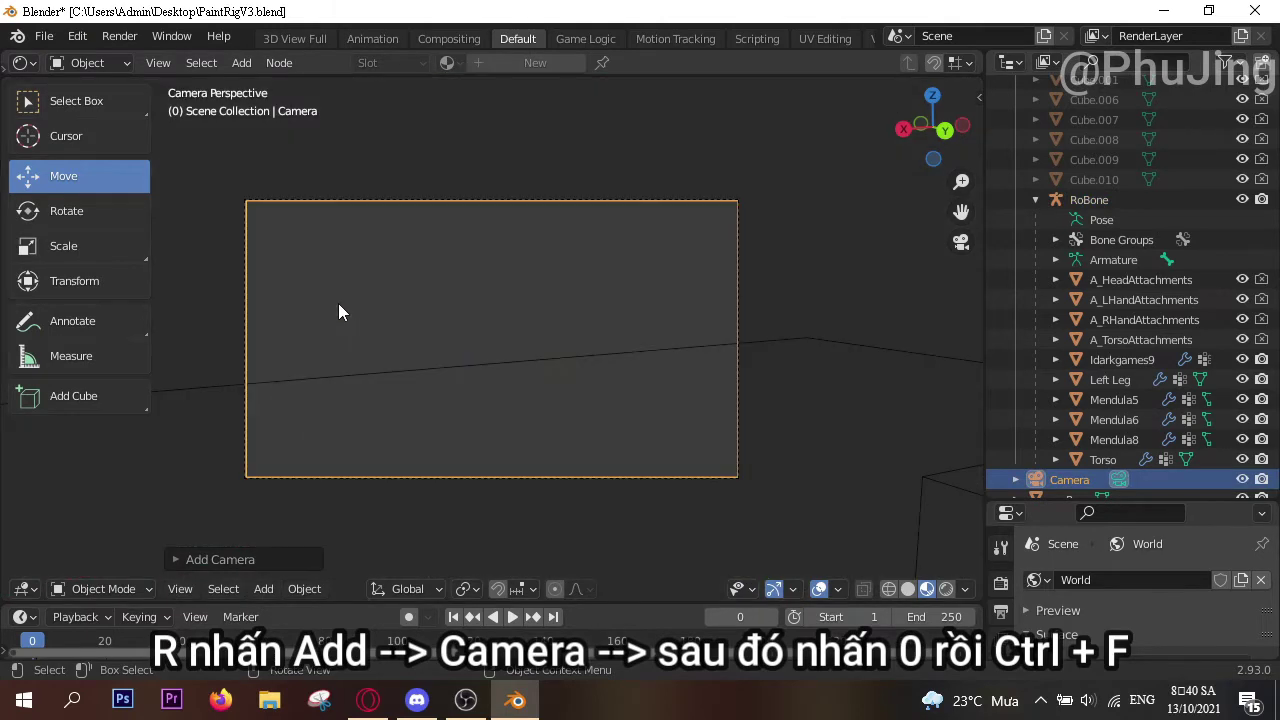
Fly the camera back until it frames the whole posed character, and roll it by -7.56 degrees
key(ctrl+f)
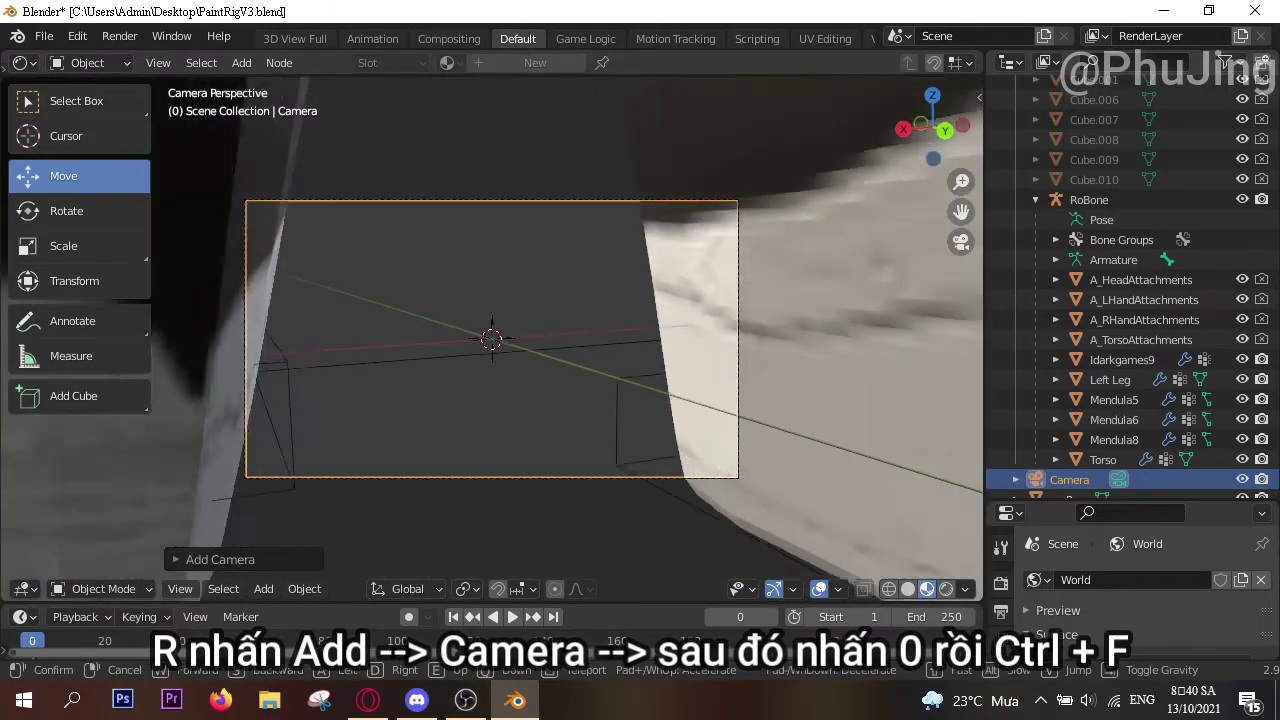
key(s)
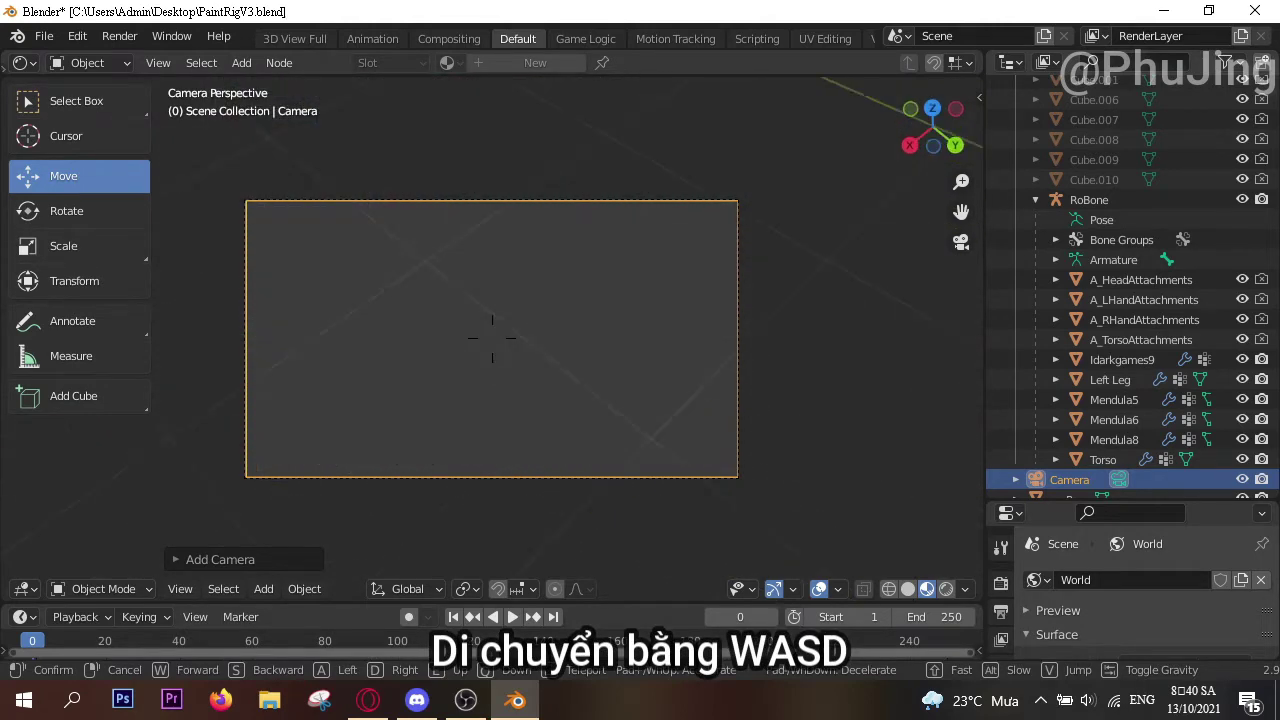
key(s)
key(s)
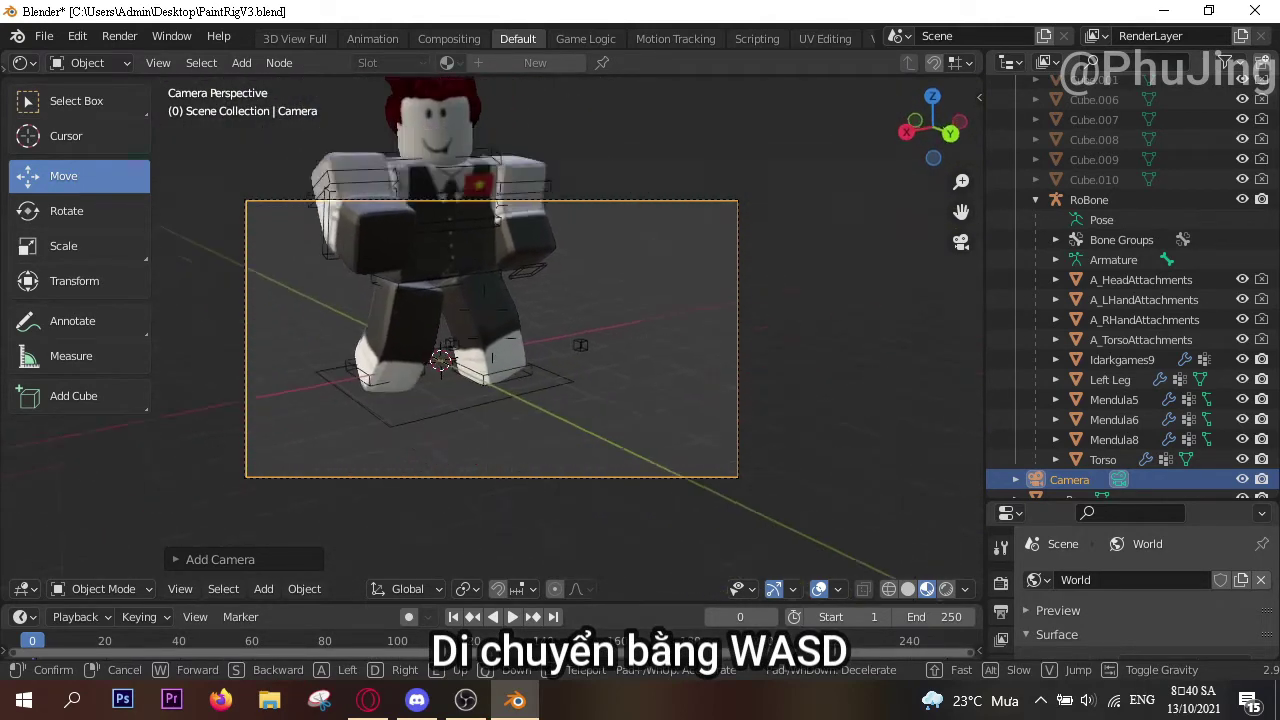
key(a)
key(w)
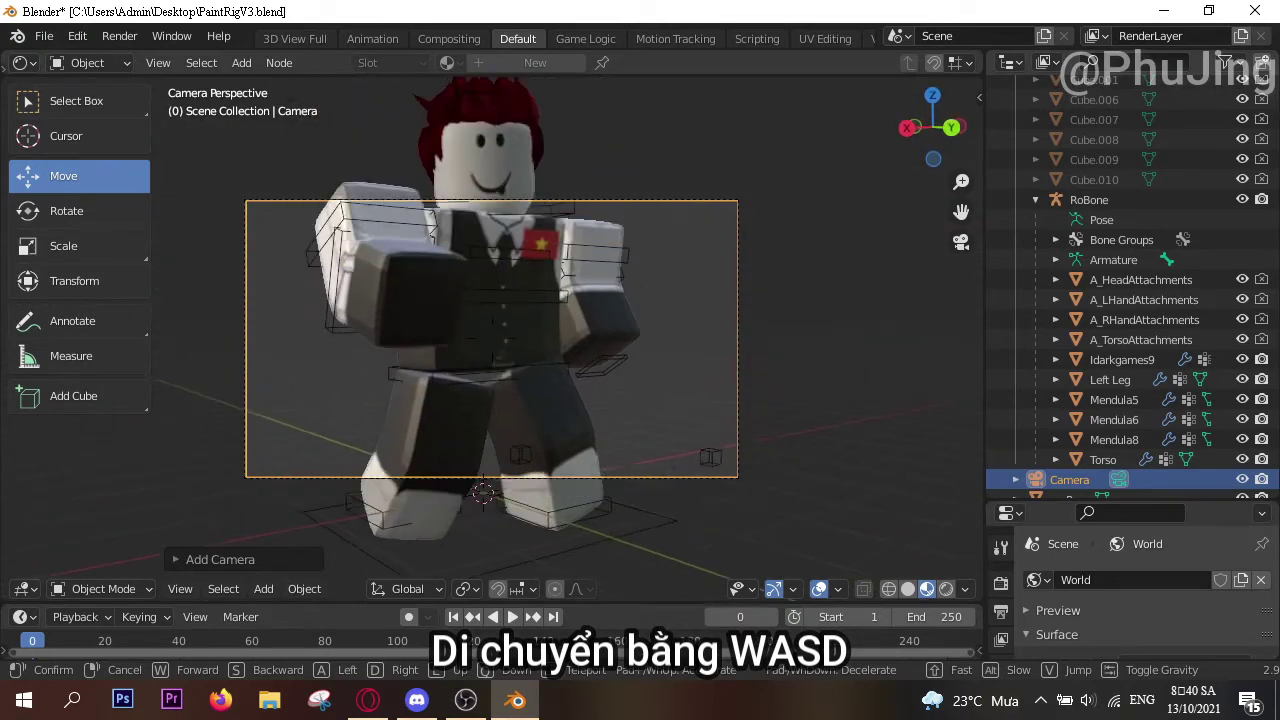
key(s)
key(s)
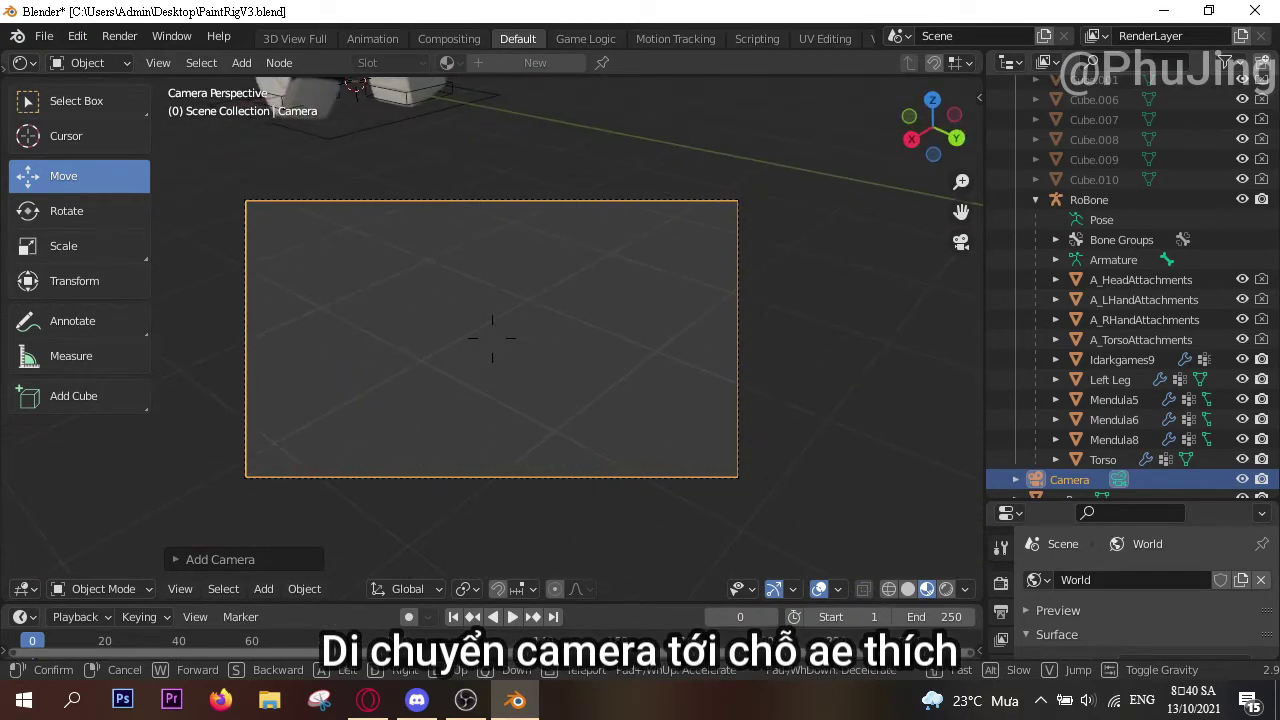
key(s)
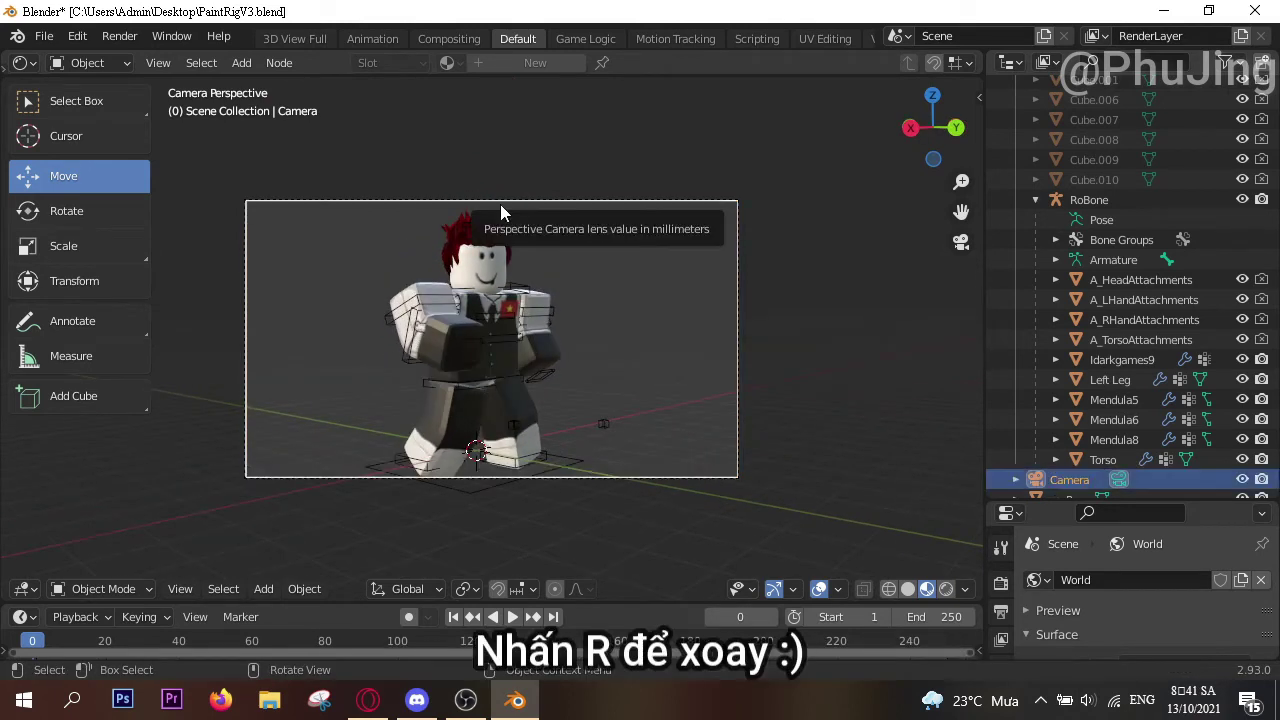
key(r)
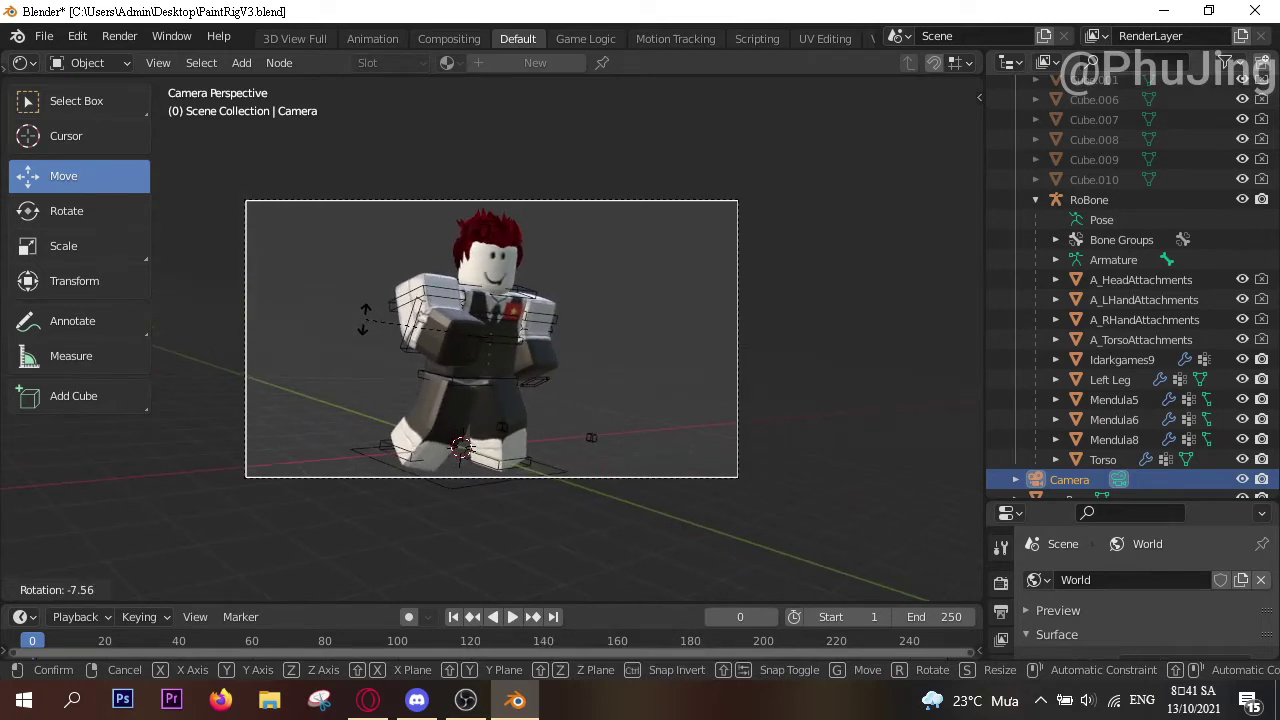
click(363, 318)
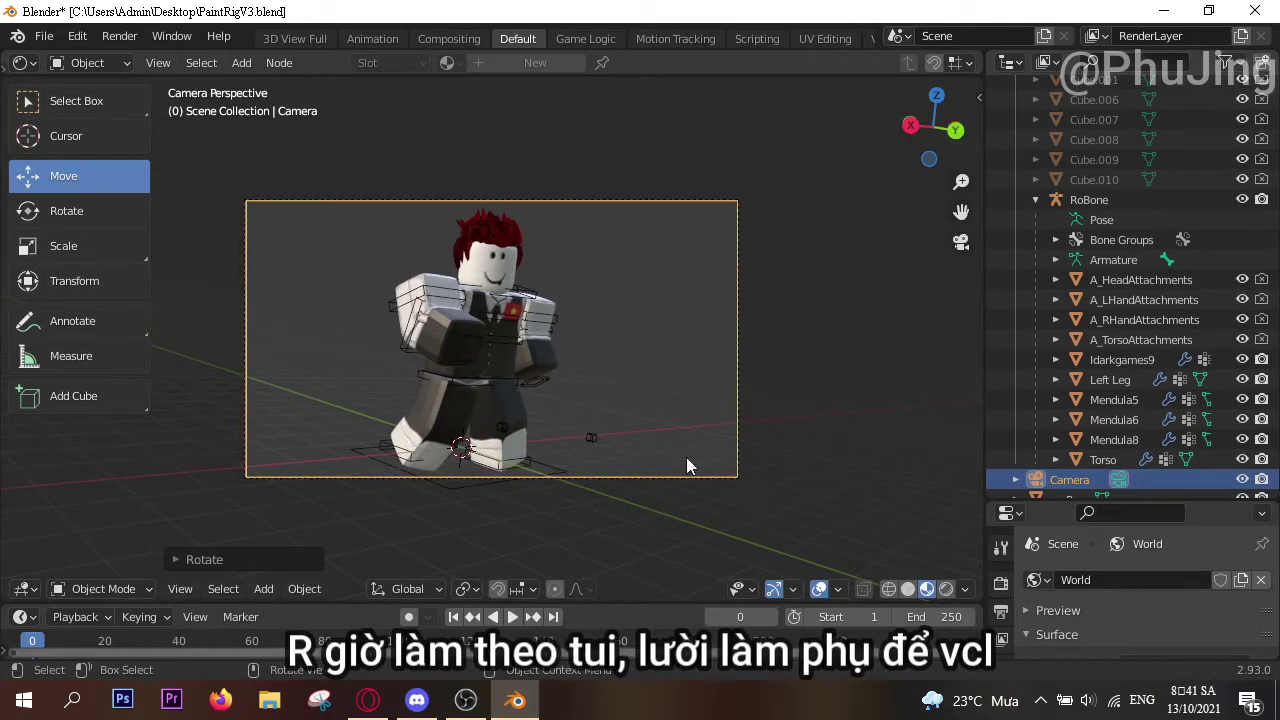
Enlarge the properties area, set the render engine to Eevee, and enable Bloom and Motion Blur
drag(1027, 500, 1052, 38)
click(1002, 158)
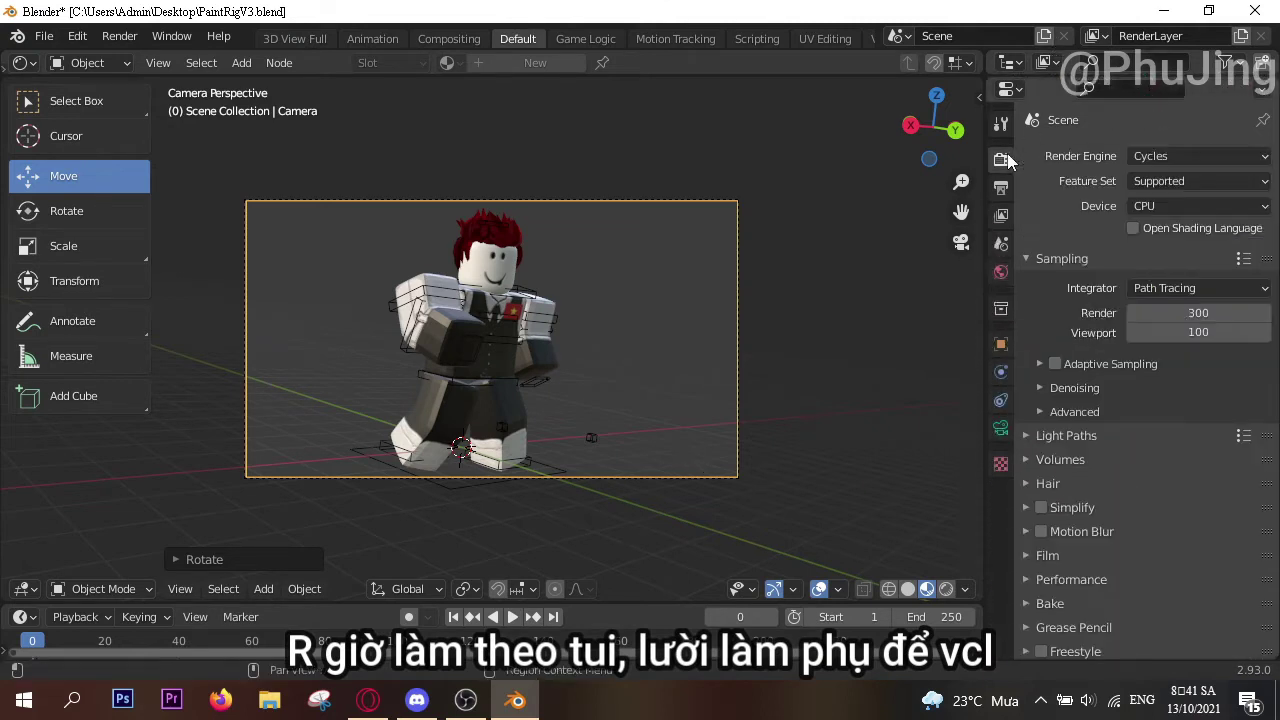
click(1147, 160)
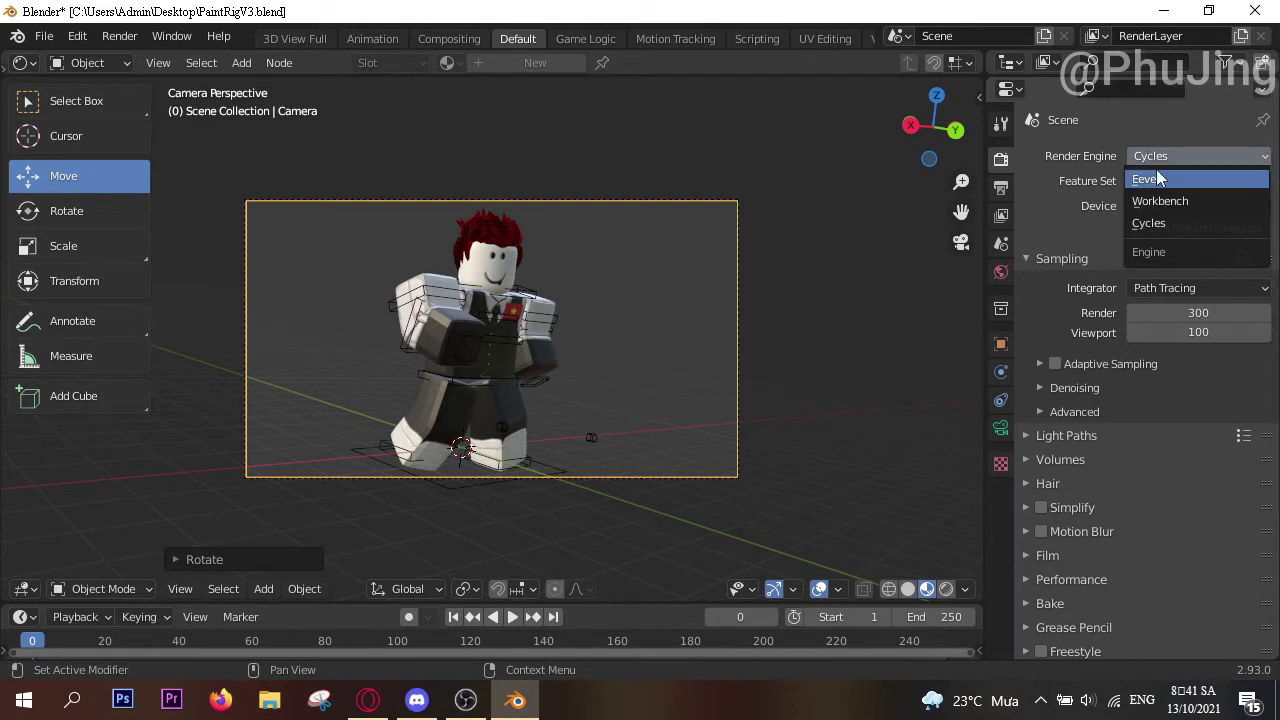
click(1160, 181)
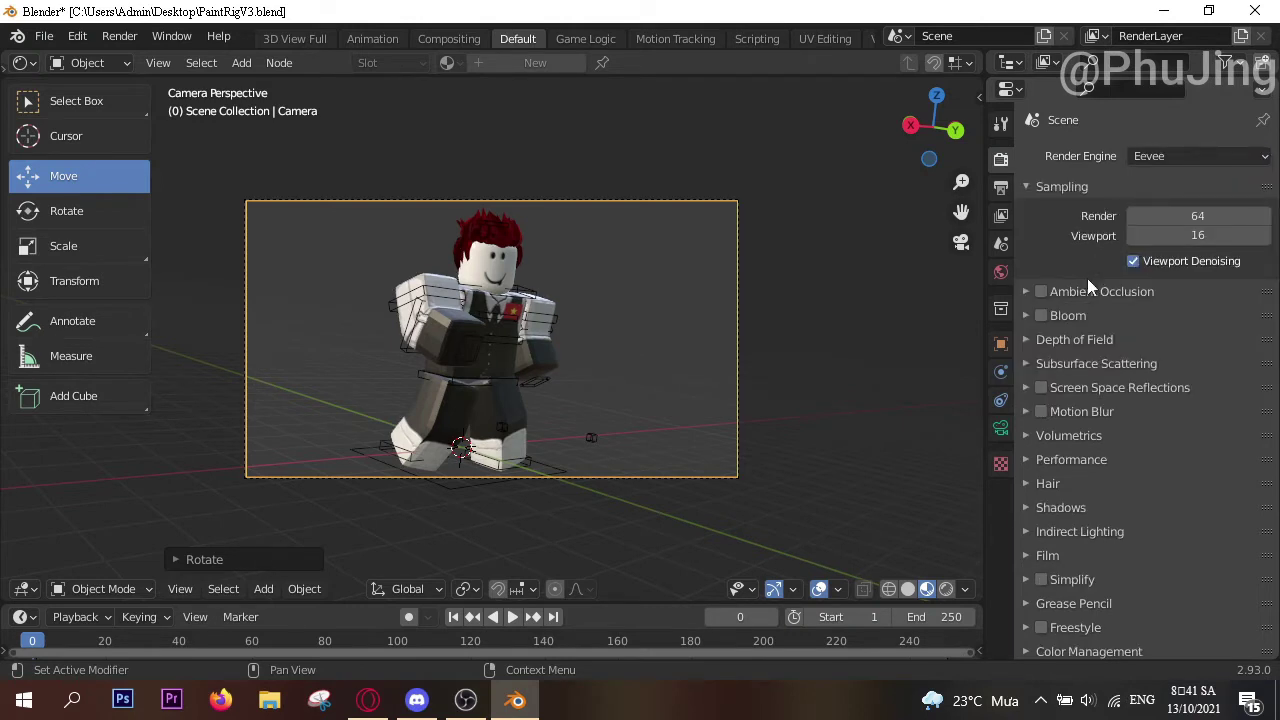
click(1042, 412)
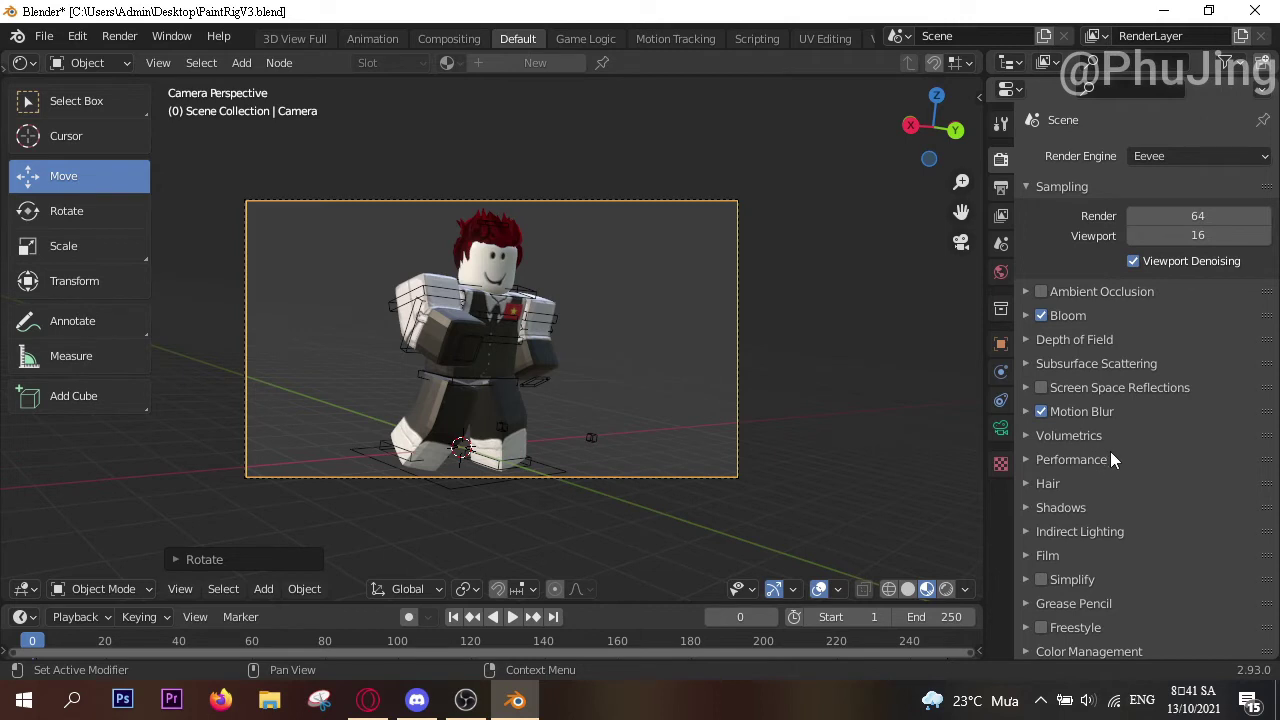
Enable Soft Shadows with High Bit Depth for the Eevee render and switch the viewport to Rendered shading
click(1042, 505)
click(1126, 600)
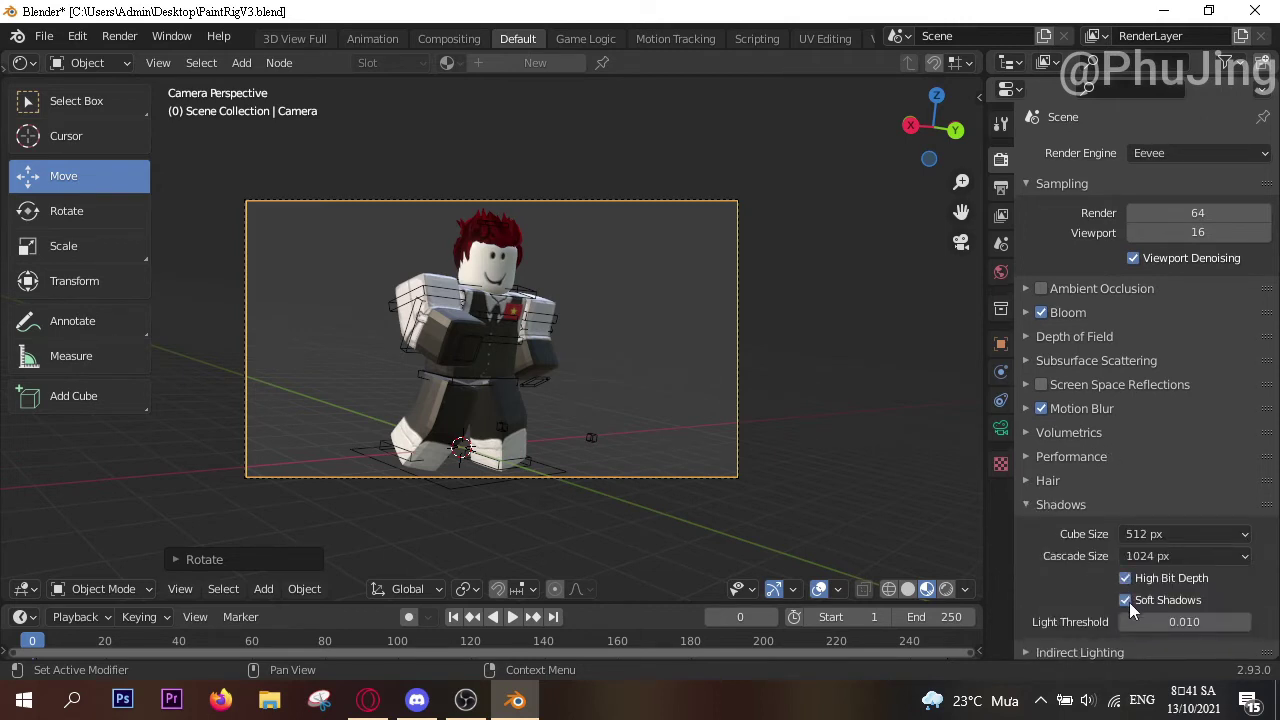
scroll(1129, 602, down, 3)
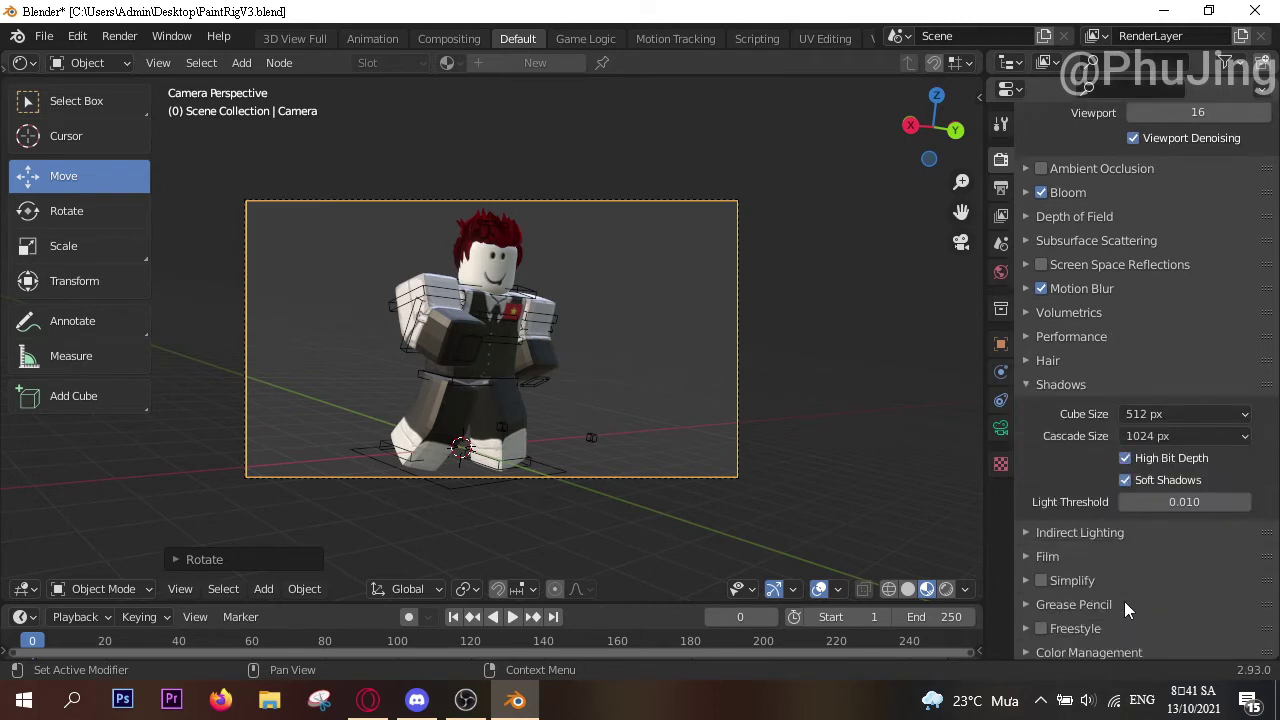
click(946, 590)
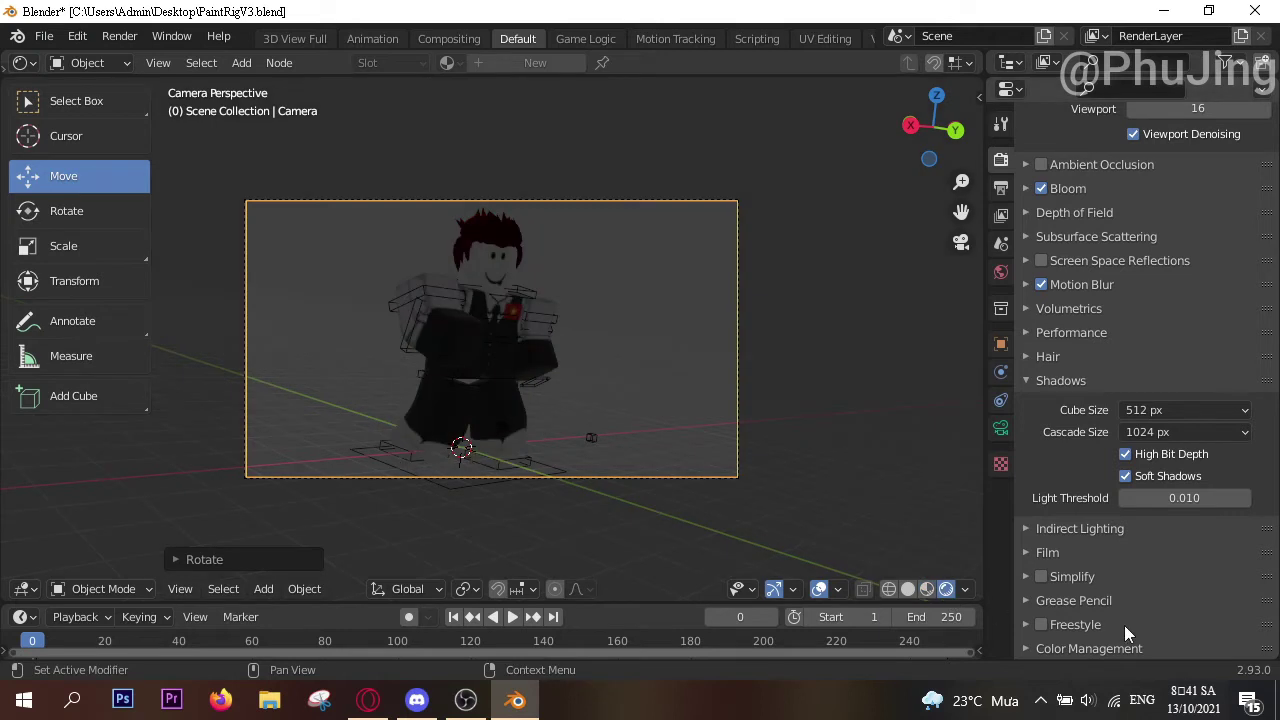
click(1030, 553)
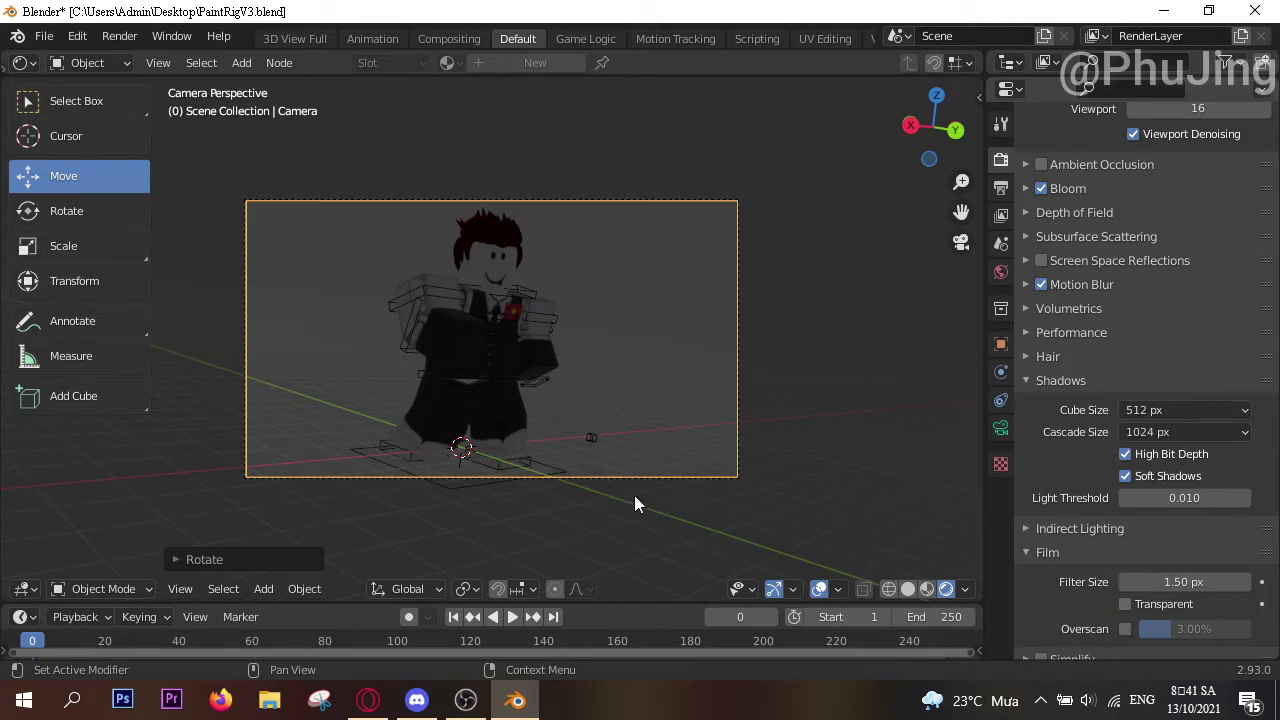
Add an area light and move it above the character's head, off to the character's left side
click(263, 589)
click(262, 589)
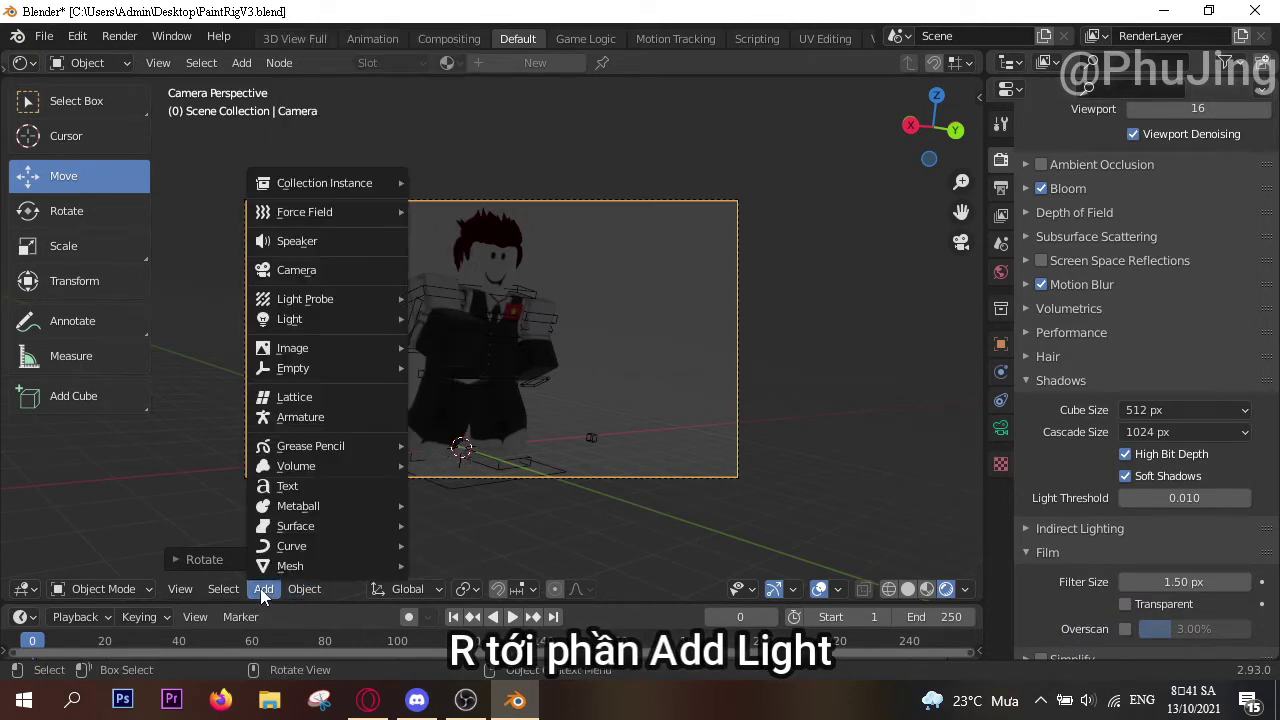
mouse_move(301, 319)
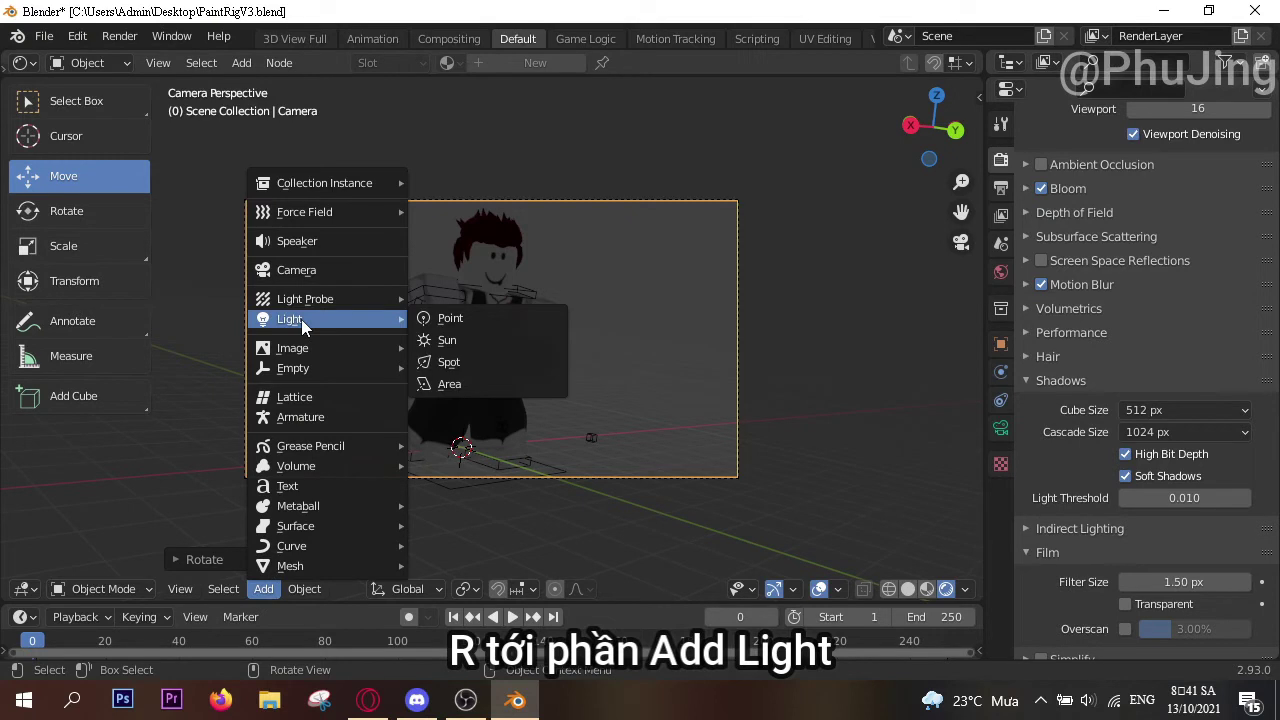
click(452, 384)
drag(472, 360, 508, 211)
drag(543, 292, 672, 290)
drag(600, 203, 617, 131)
Set the area light's power to 1111
click(1001, 429)
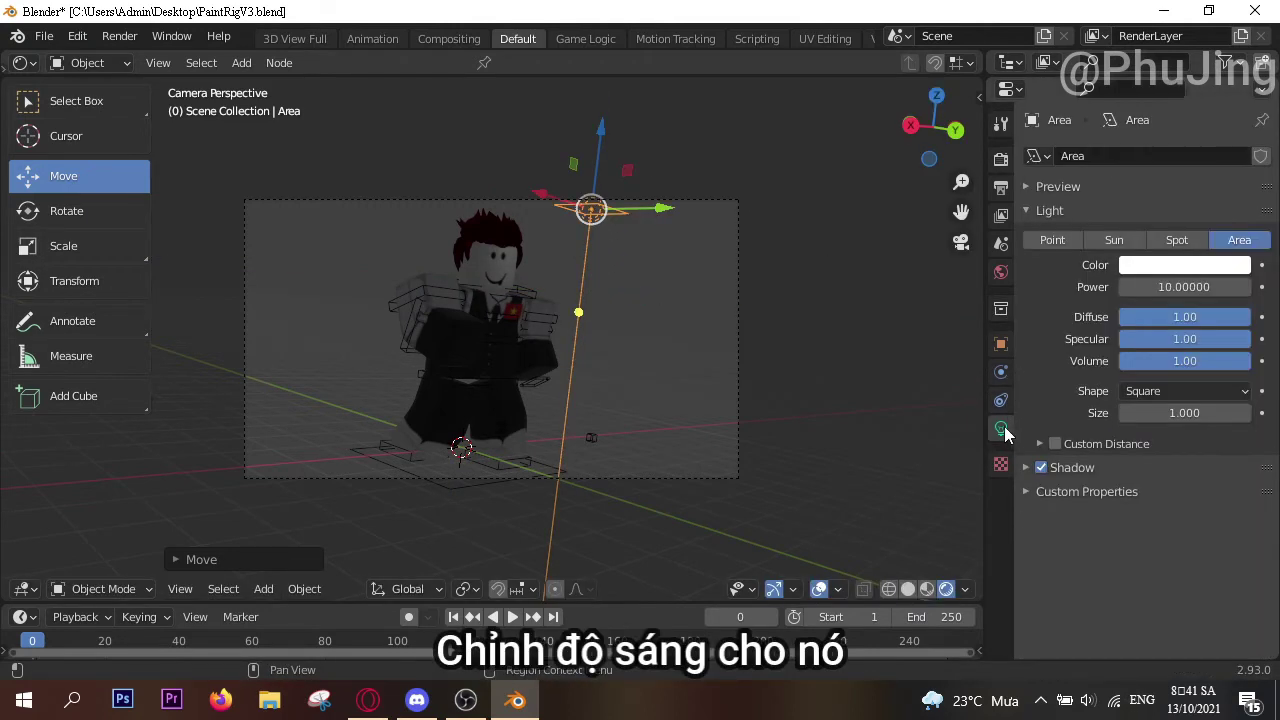
click(1170, 288)
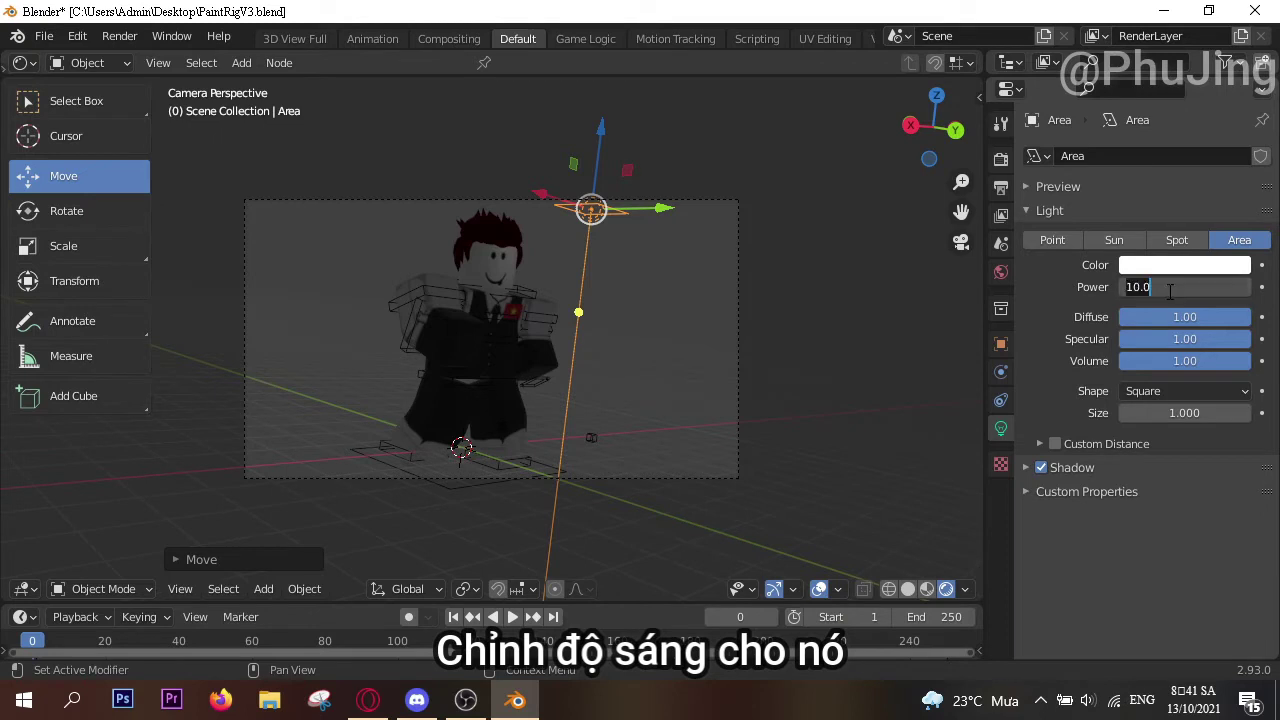
key(Return)
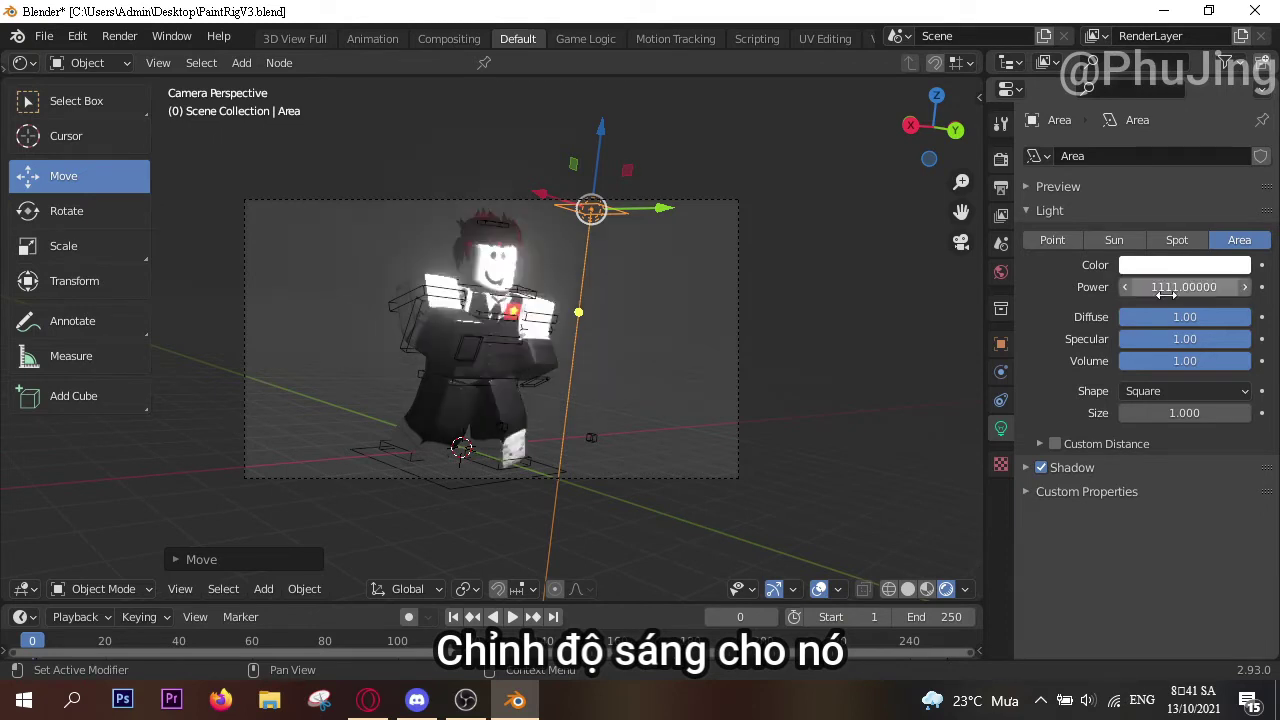
Try a lower power of 111 for the area light
click(1158, 287)
text(111)
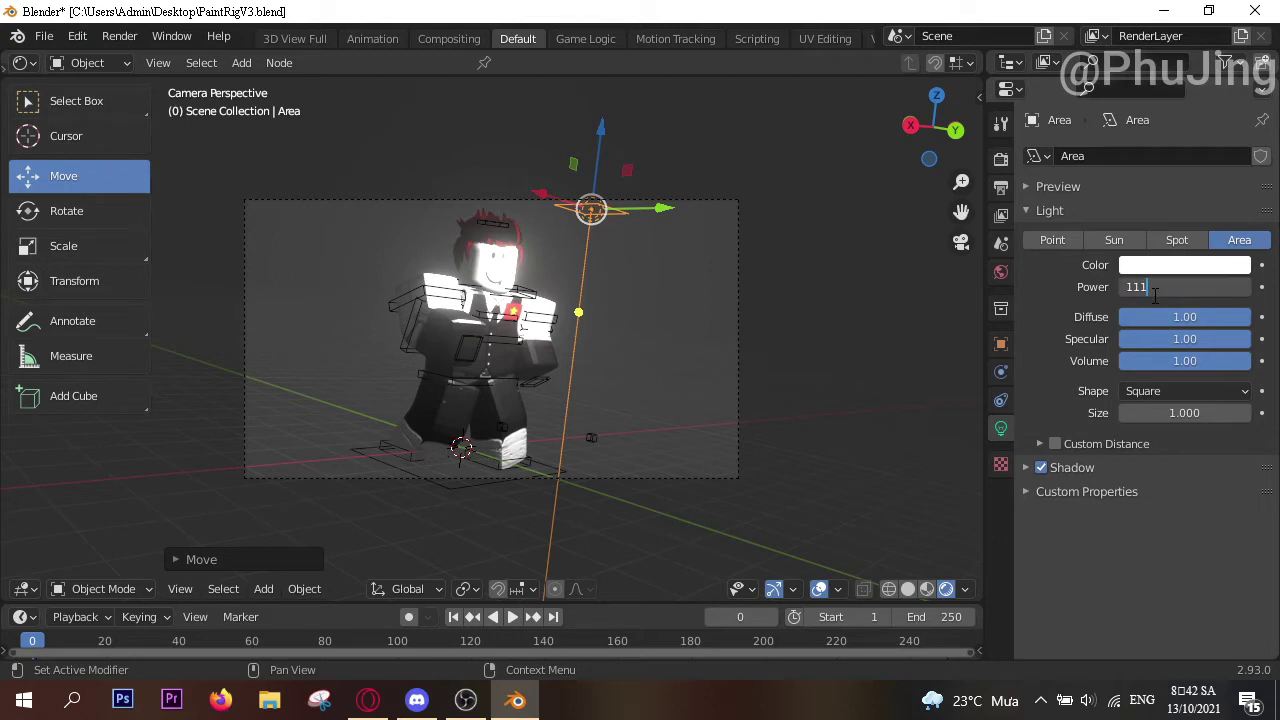
key(Return)
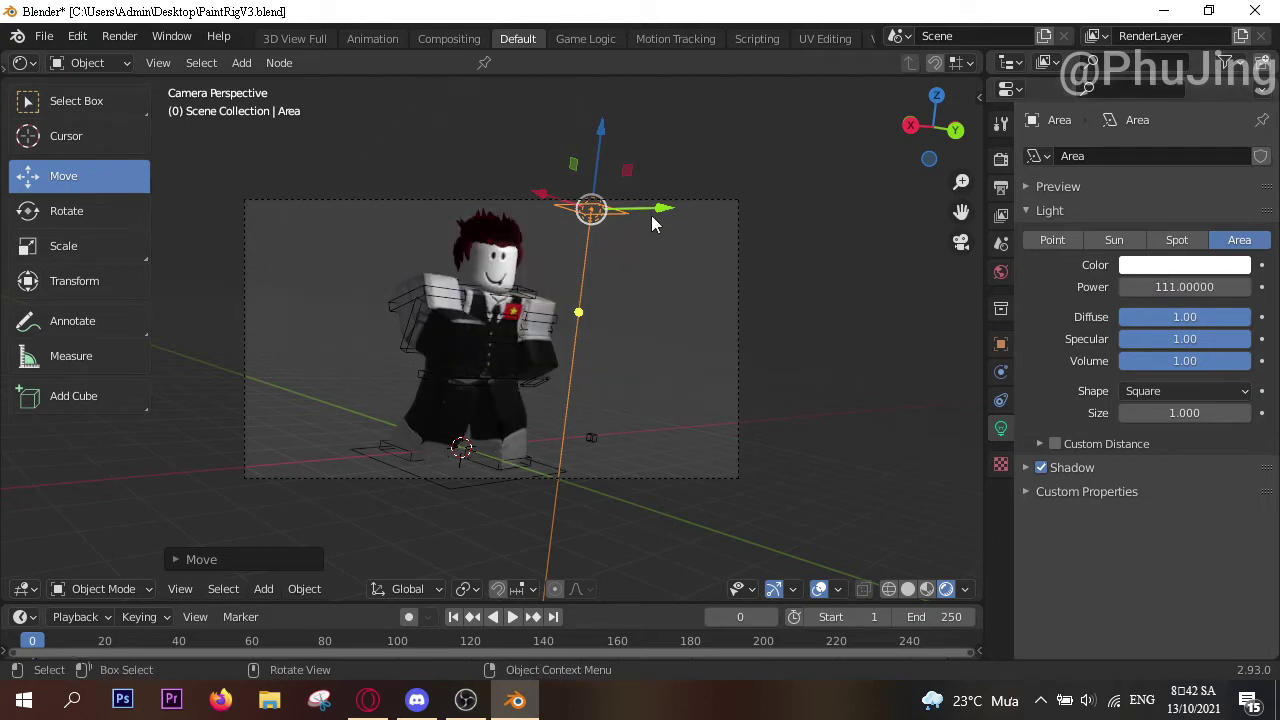
Raise the area light's power to 1111 and move the light farther out beside the character, beyond the camera frame
mouse_move(660, 210)
mouse_down()
mouse_move(697, 203)
mouse_move(680, 213)
mouse_up()
click(1193, 287)
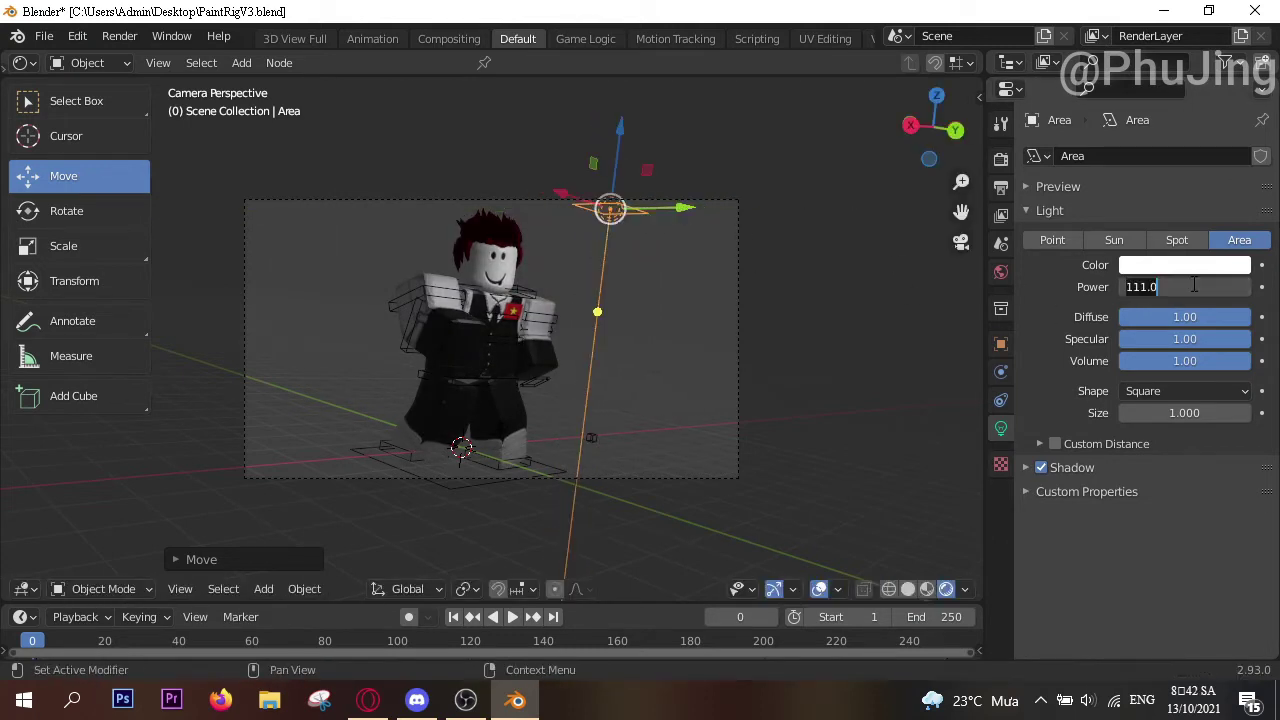
text(11)
key(Return)
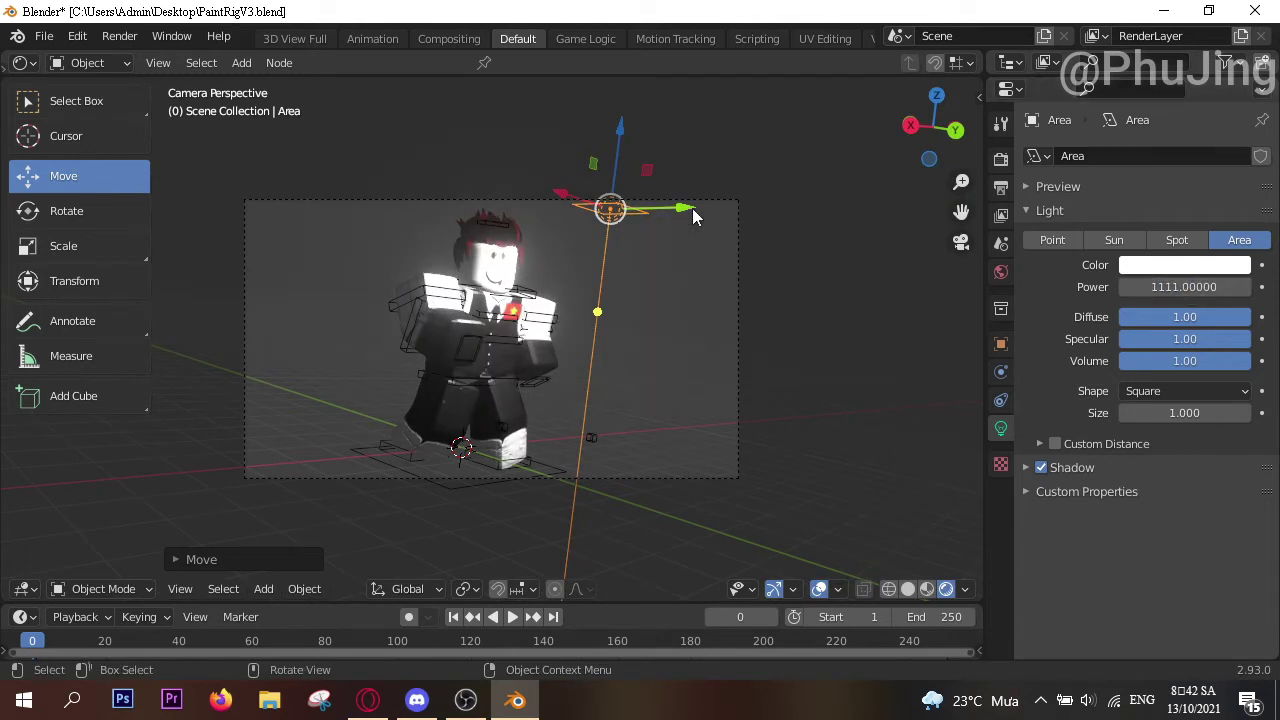
drag(692, 208, 852, 187)
scroll(612, 458, up, 2)
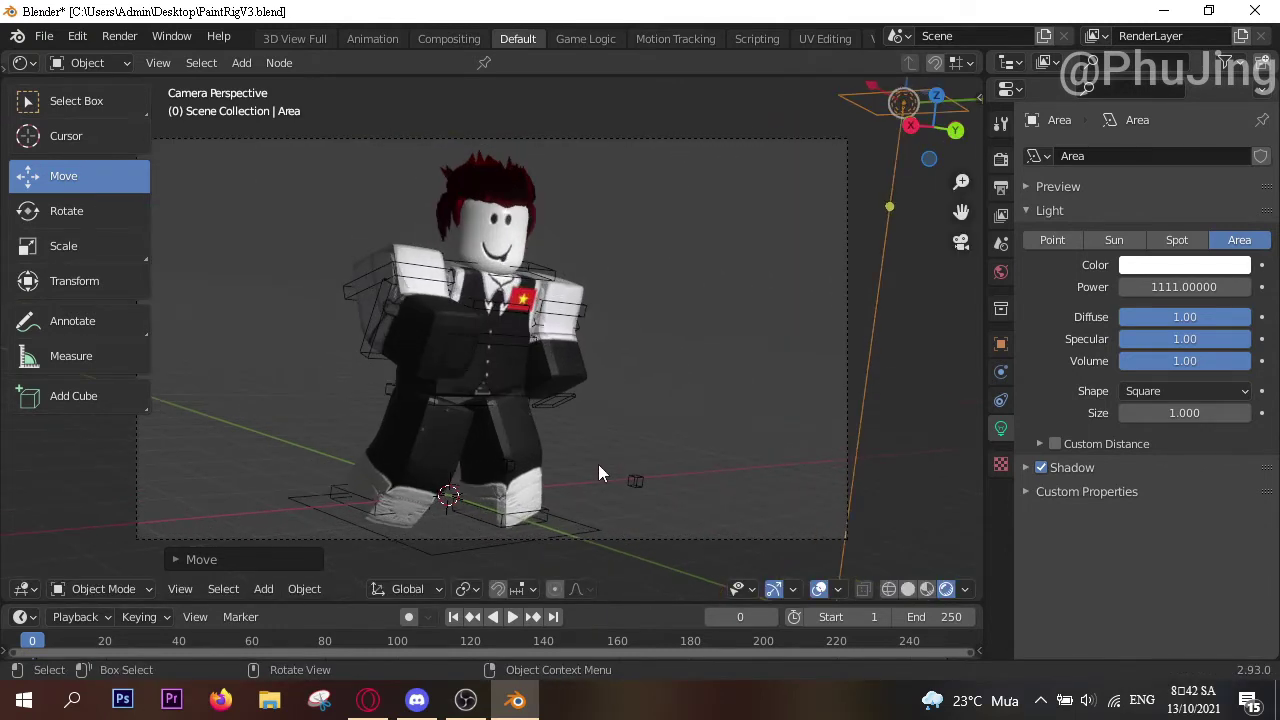
scroll(600, 478, up, 2)
scroll(605, 474, down, 3)
scroll(569, 449, up, 3)
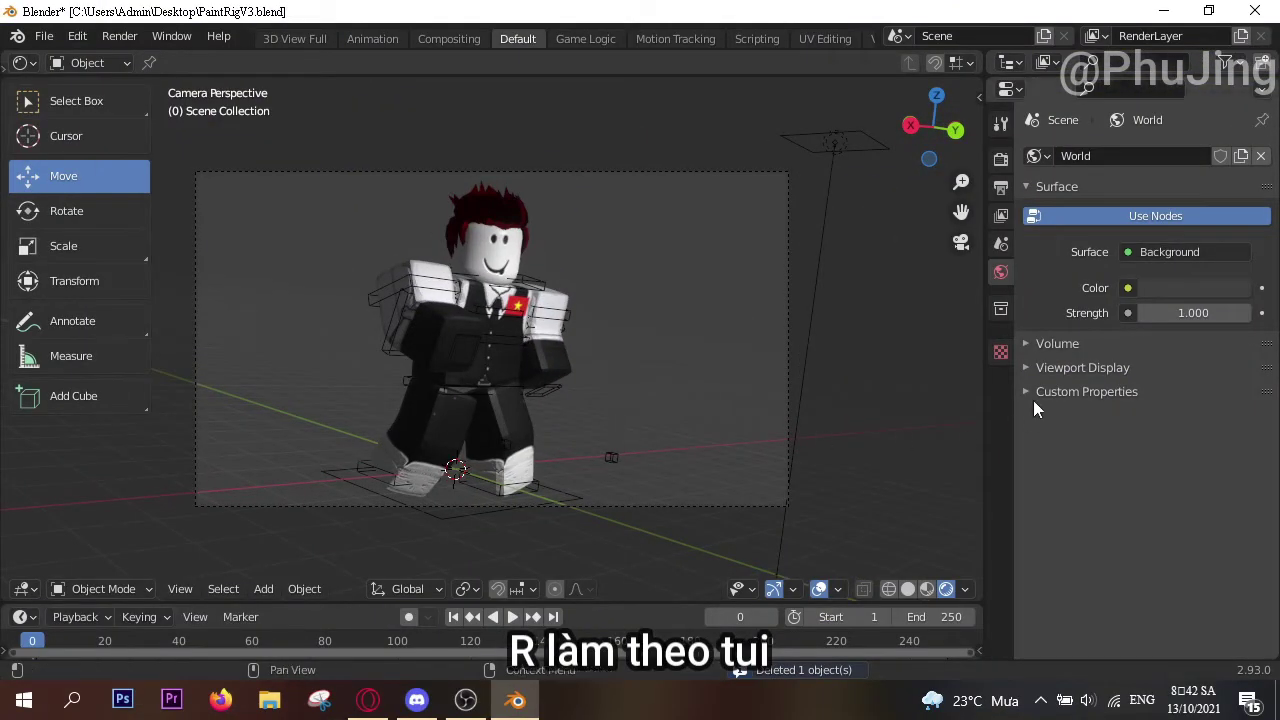
Enable the Transparent film background in the render settings and render the image of the posed character
click(1001, 158)
scroll(1150, 480, down, 5)
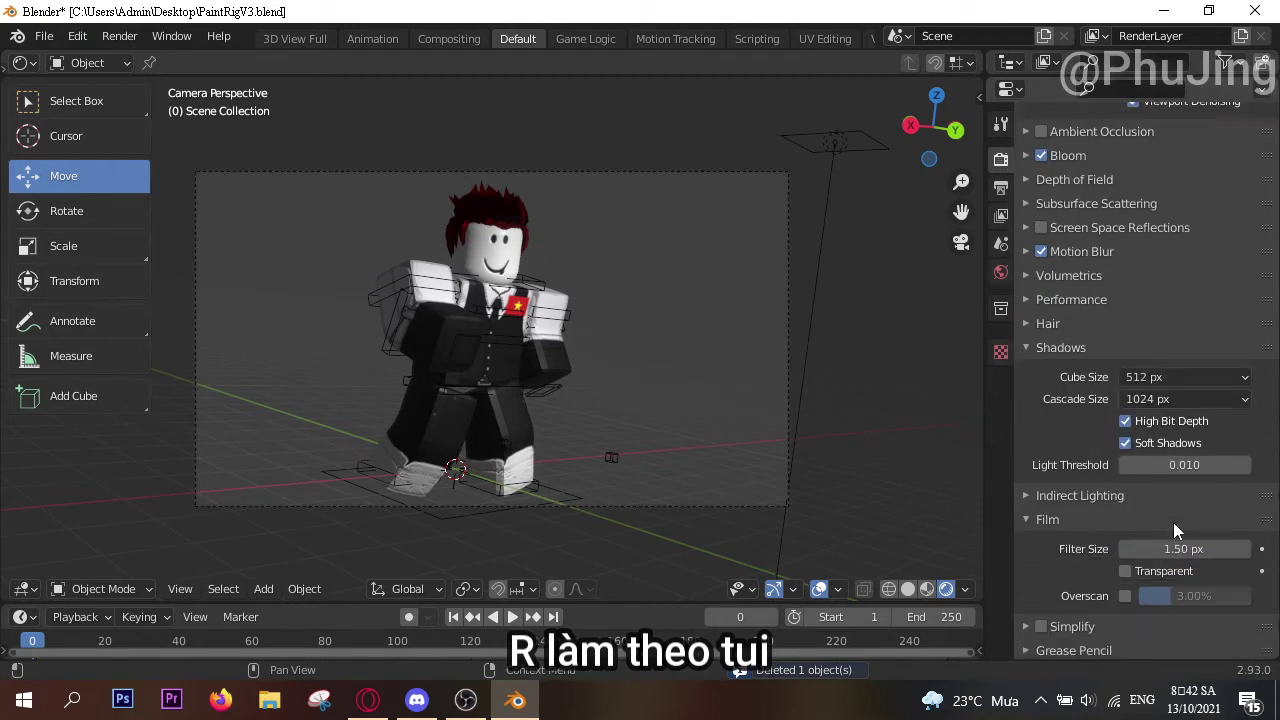
click(1125, 531)
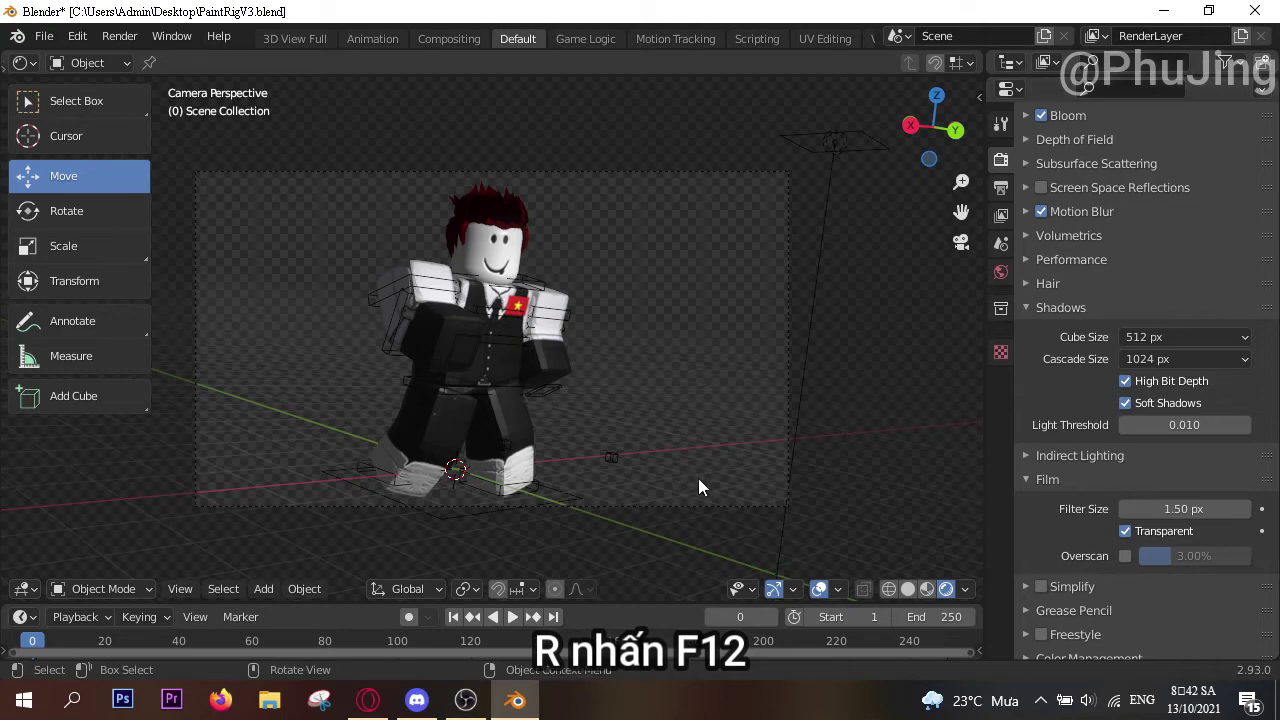
key(F12)
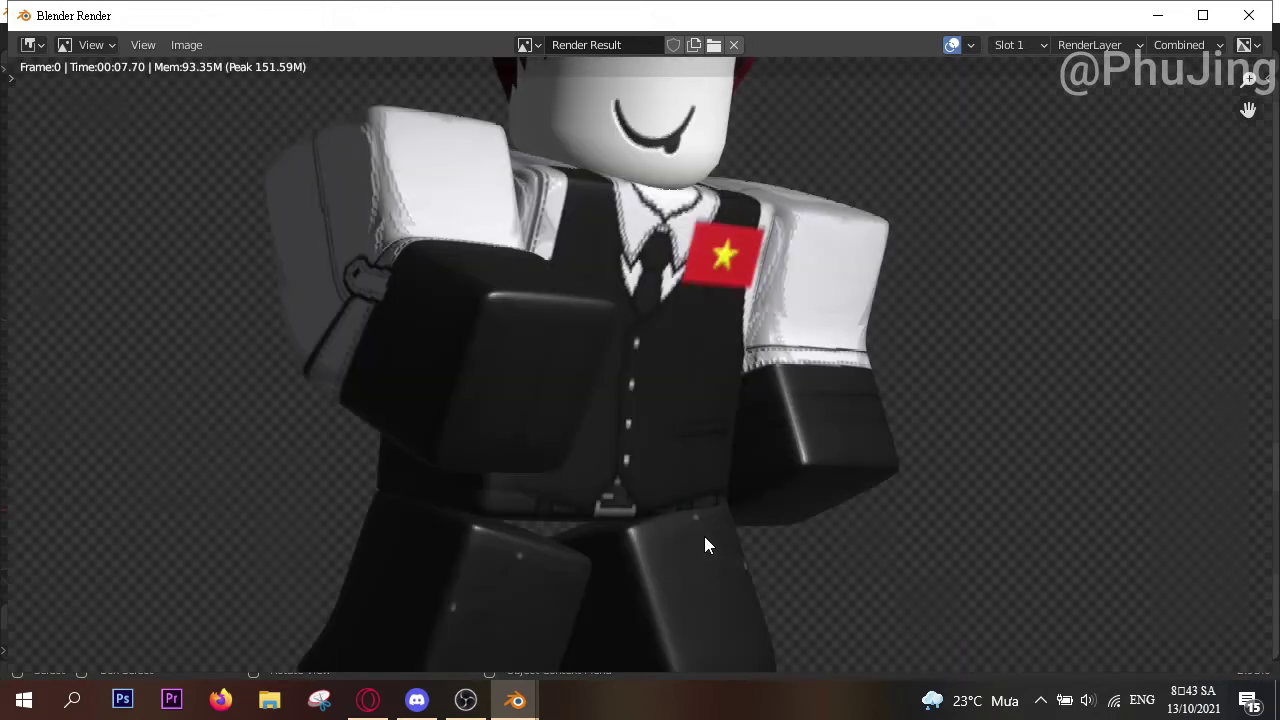
scroll(704, 536, down, 4)
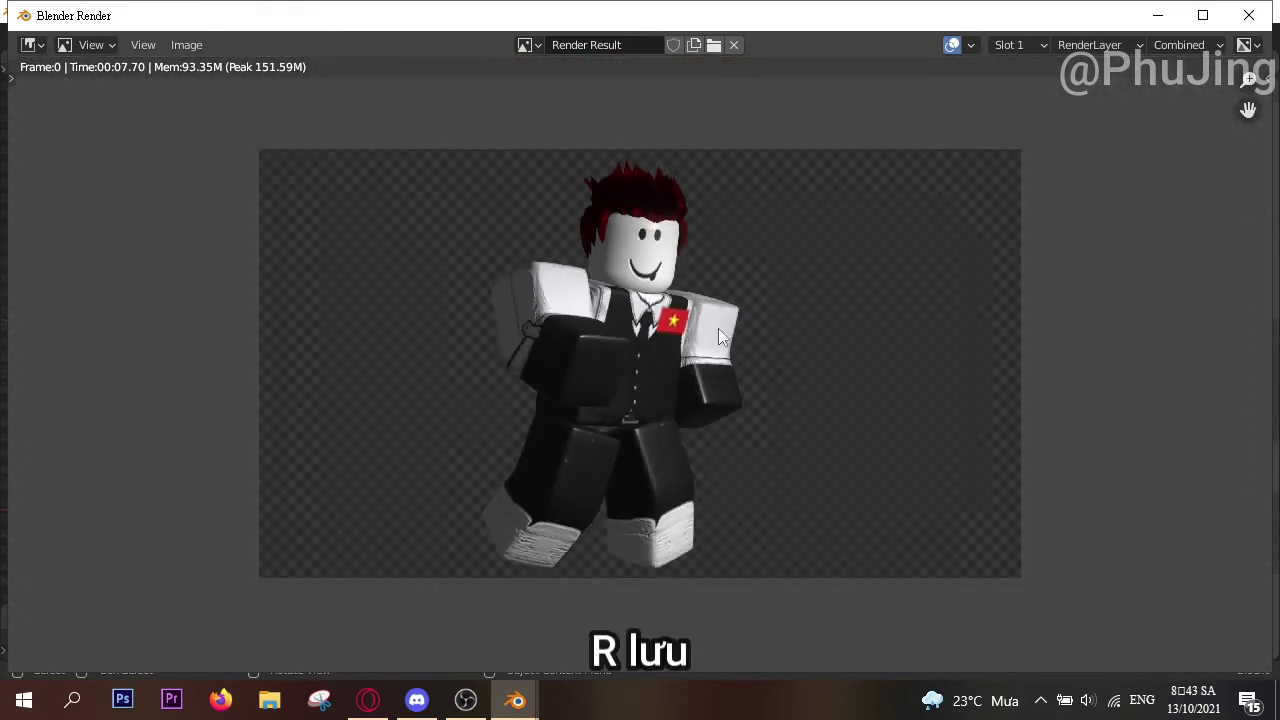
Save the rendered image as the PNG file untitledTET.png in the Desktop folder GFX PICTURE KO DC XOA
click(180, 44)
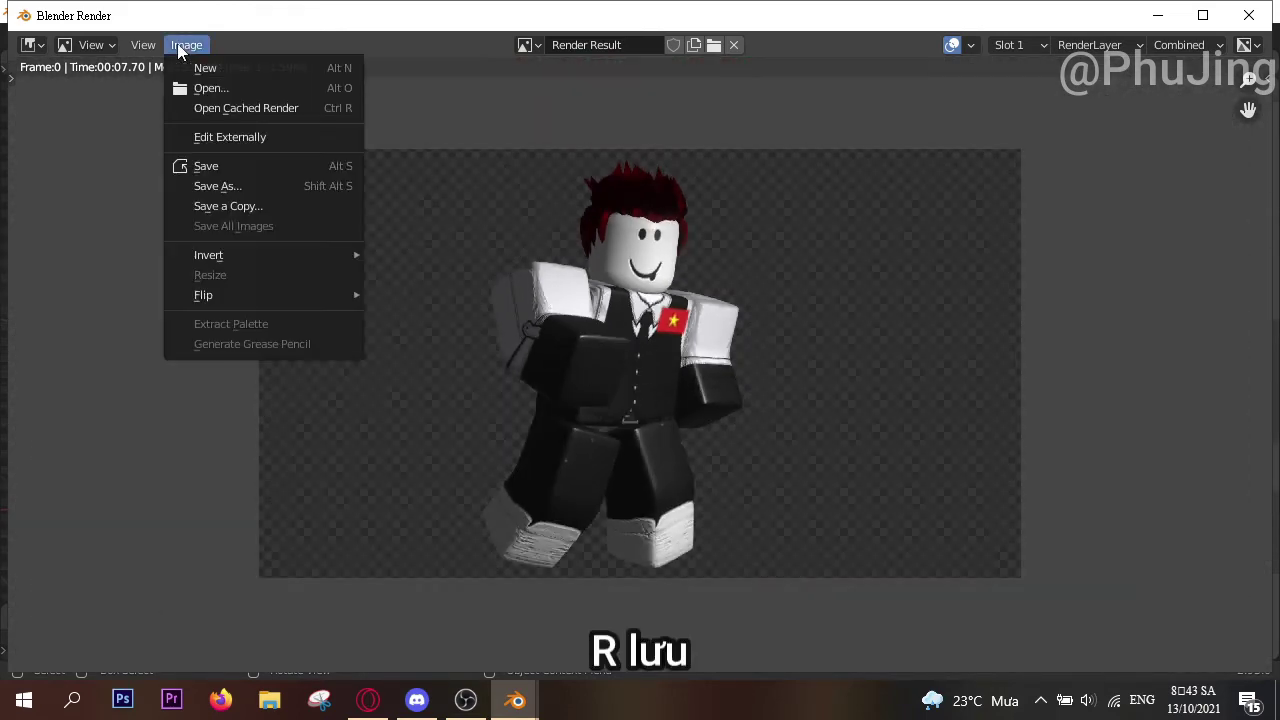
click(231, 168)
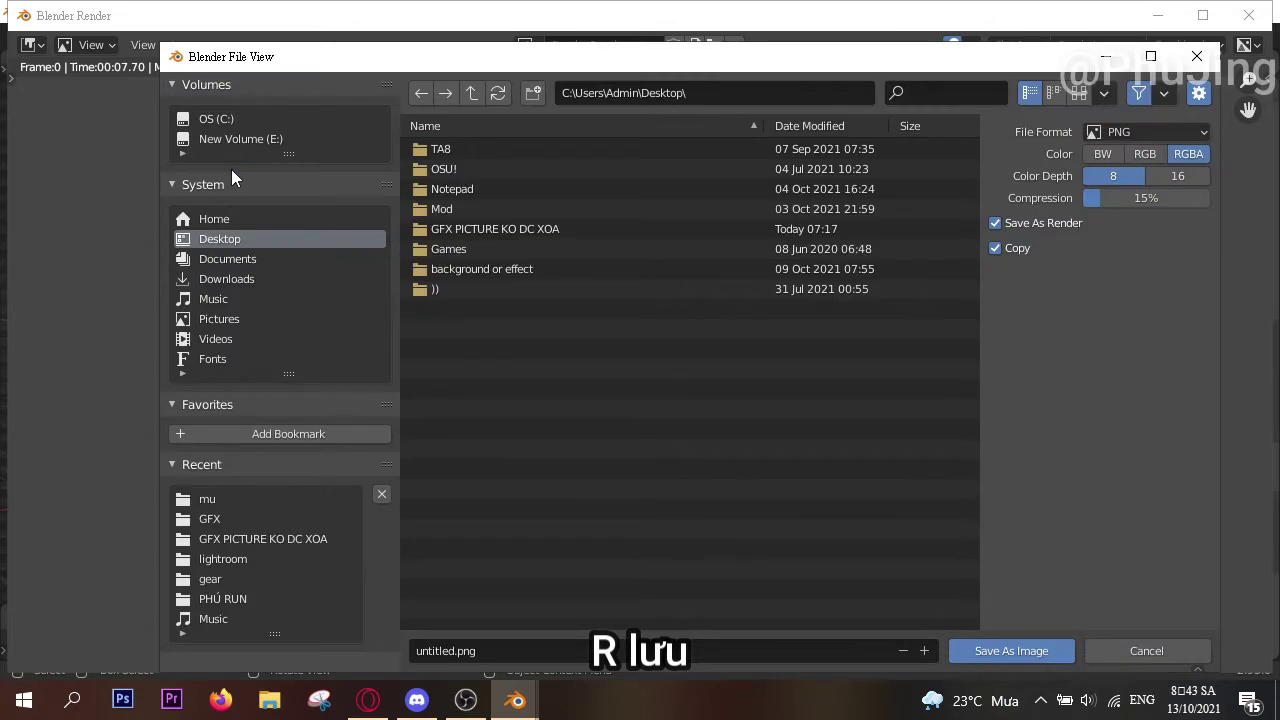
click(221, 300)
click(222, 238)
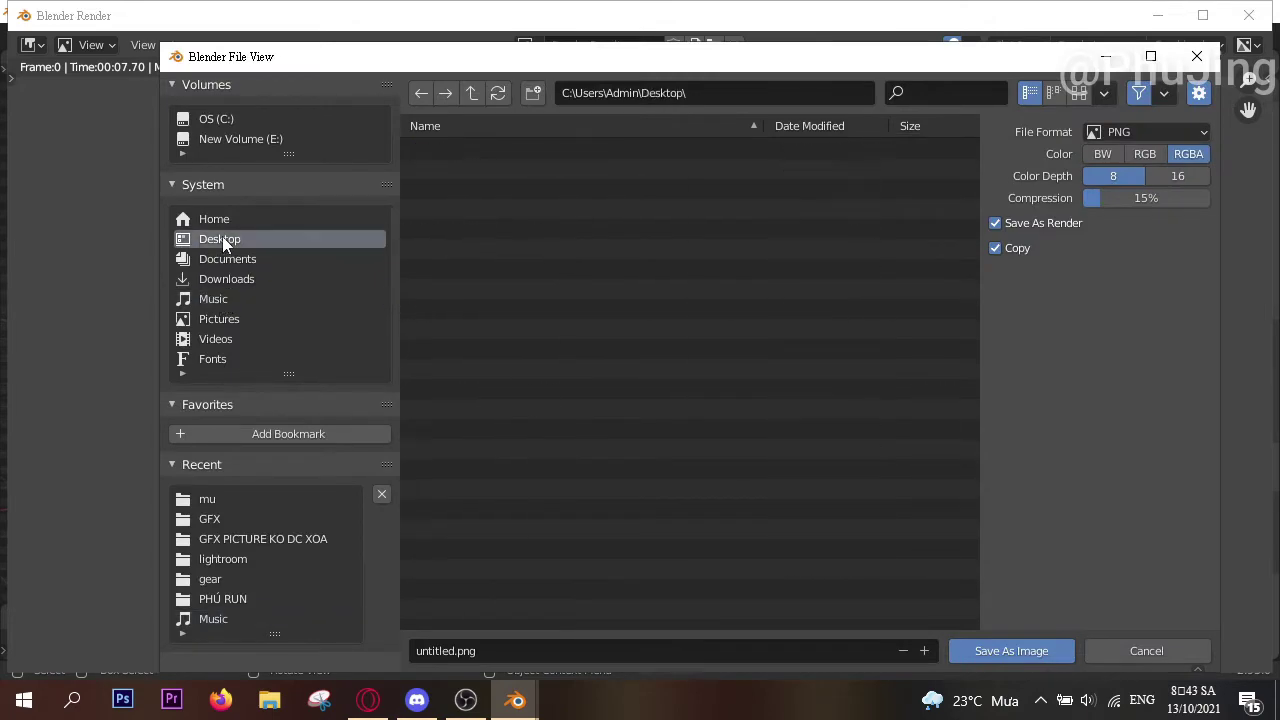
double_click(481, 229)
click(455, 650)
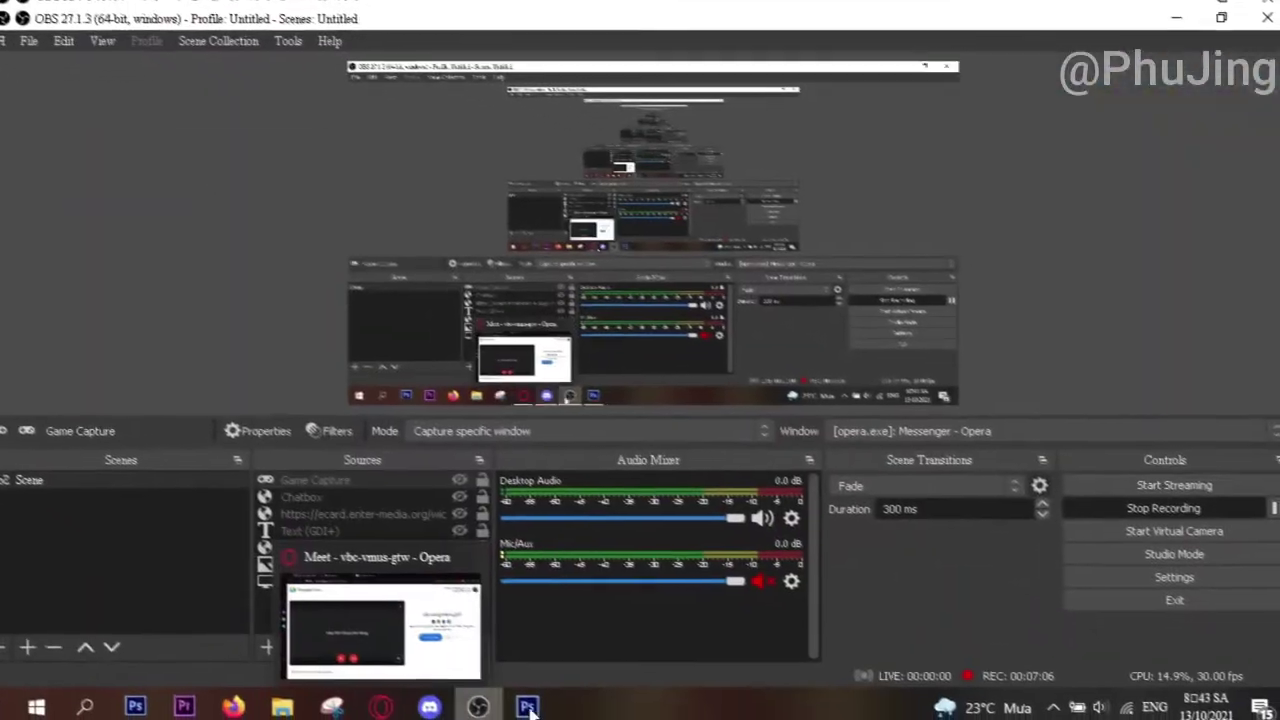
Switch to Photoshop and create a new document with the 1280 px X 720 px preset
click(527, 708)
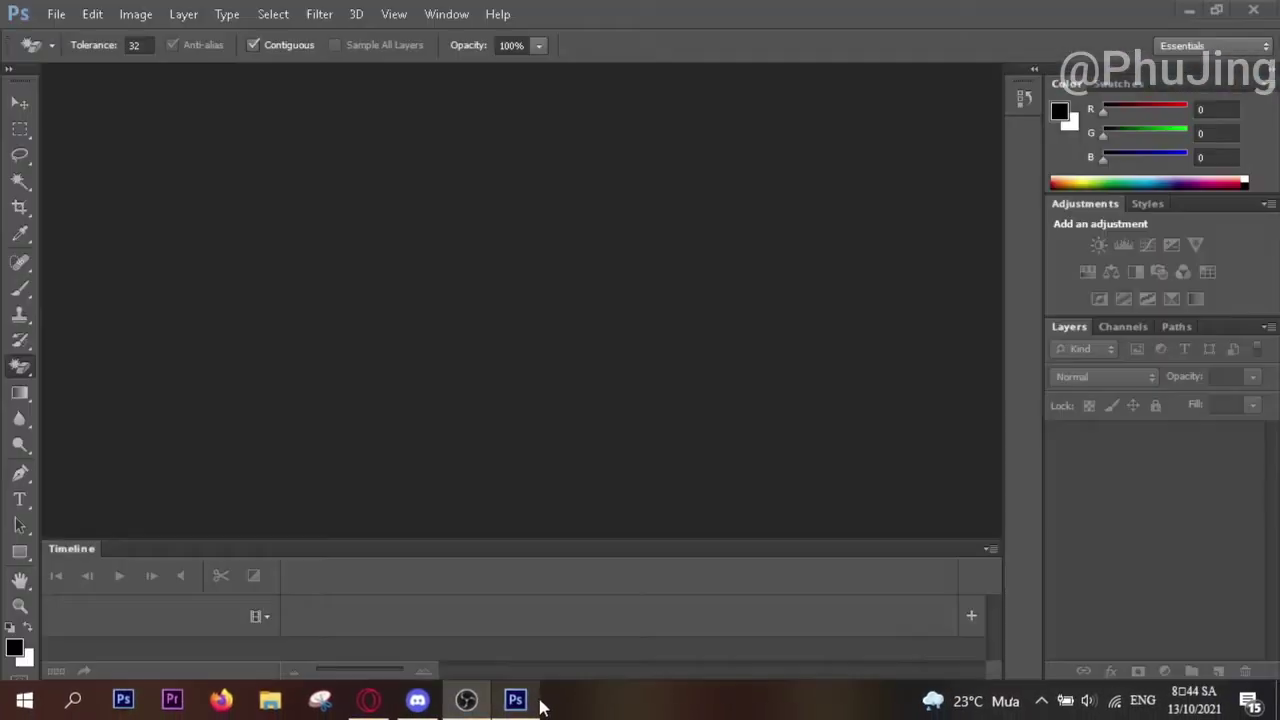
click(55, 14)
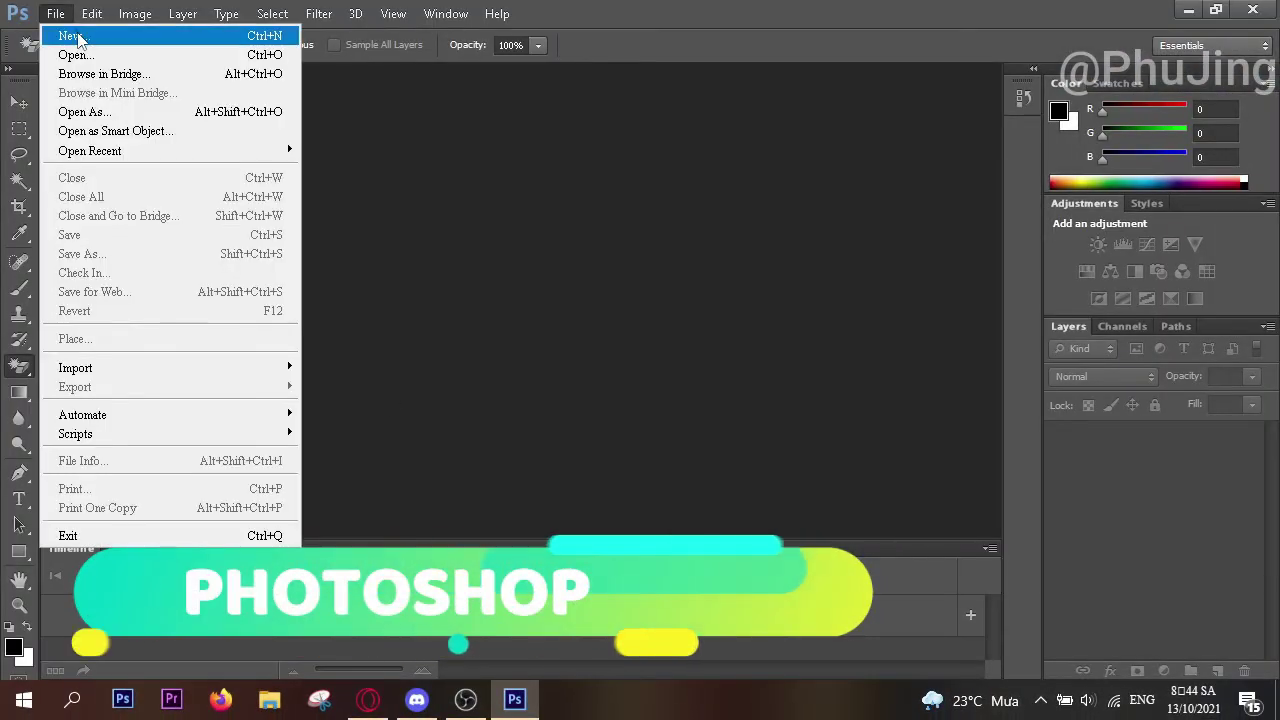
click(74, 35)
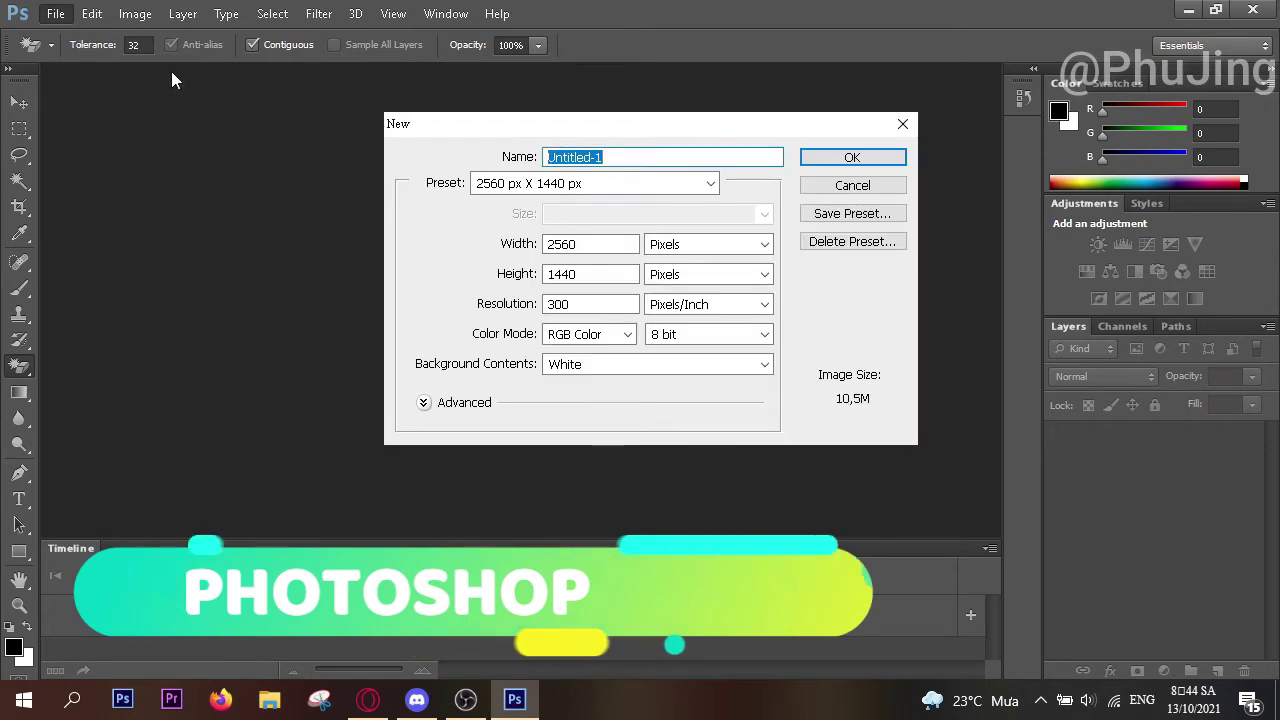
click(709, 184)
click(540, 254)
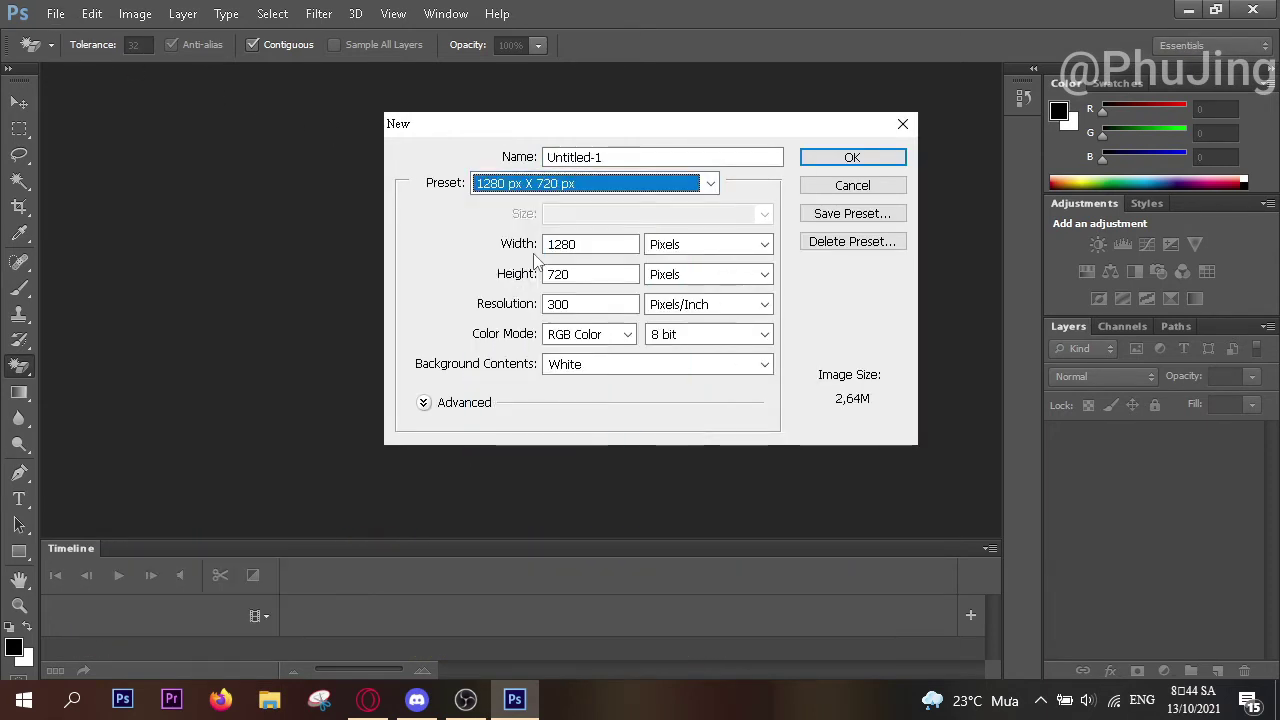
click(852, 158)
Place the image flat17 from the Desktop folder background or effect into the document
key(alt+f)
key(l)
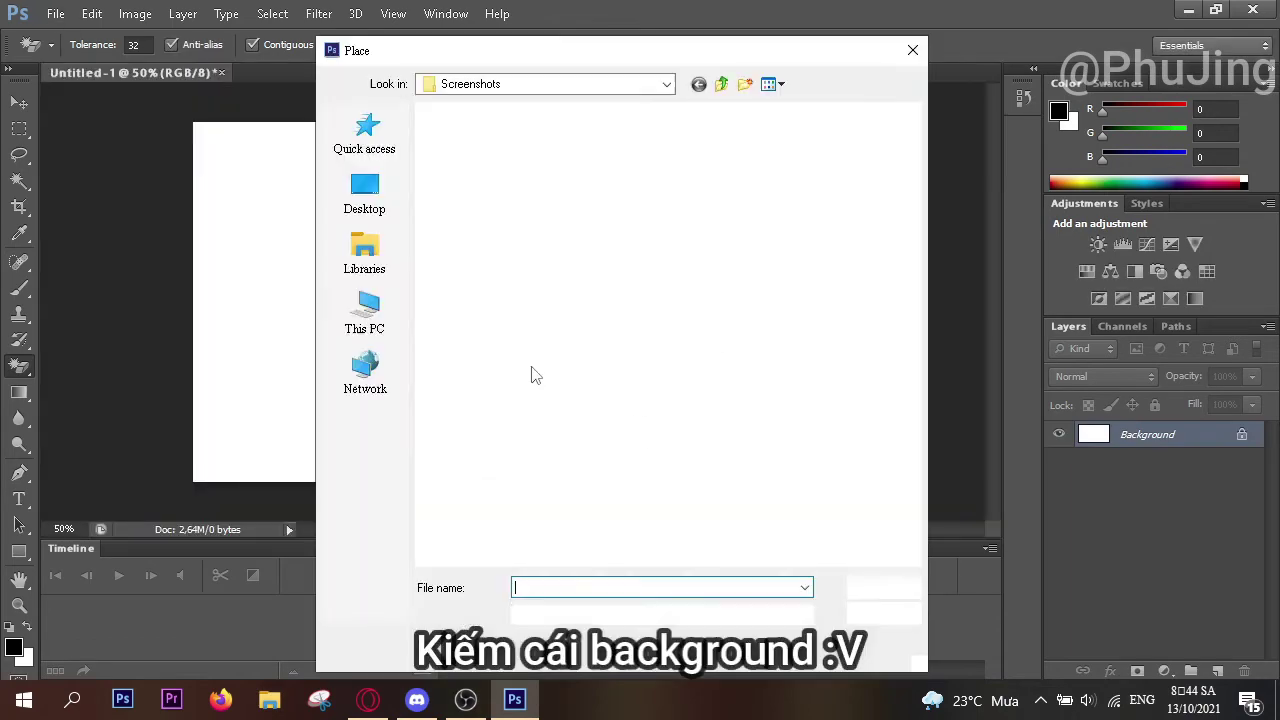
scroll(554, 374, down, 3)
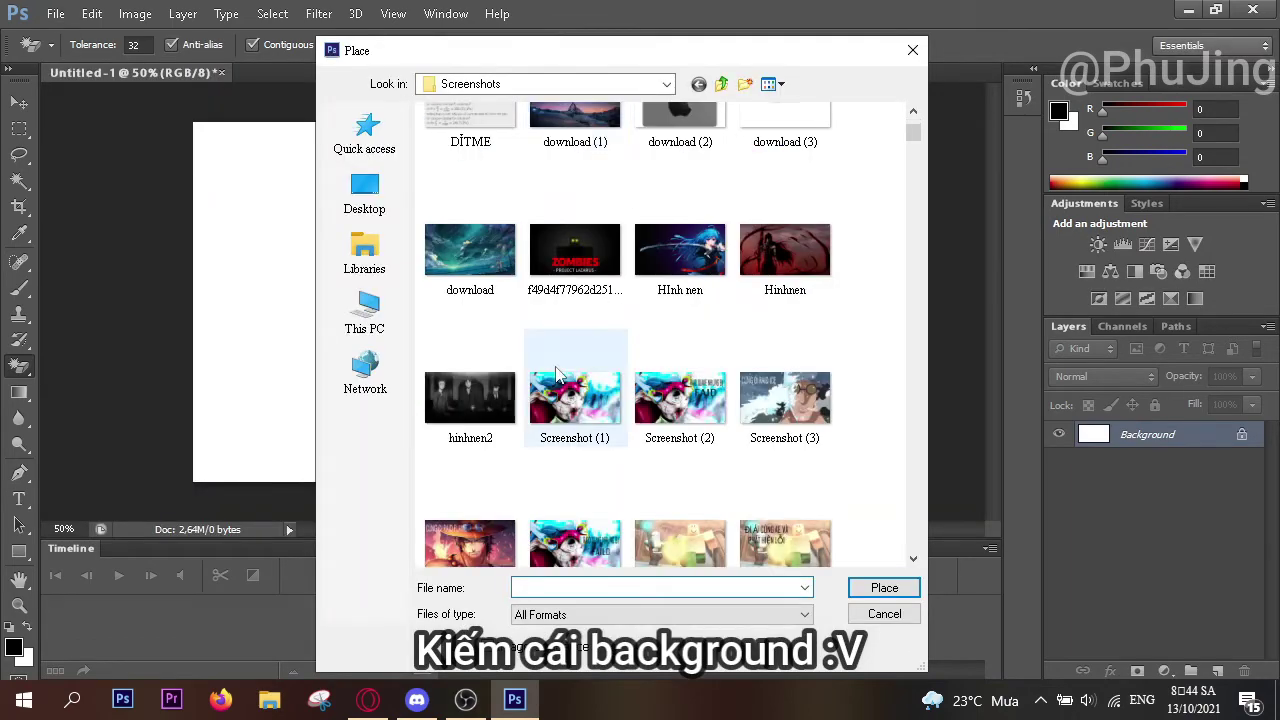
scroll(461, 280, down, 10)
click(364, 207)
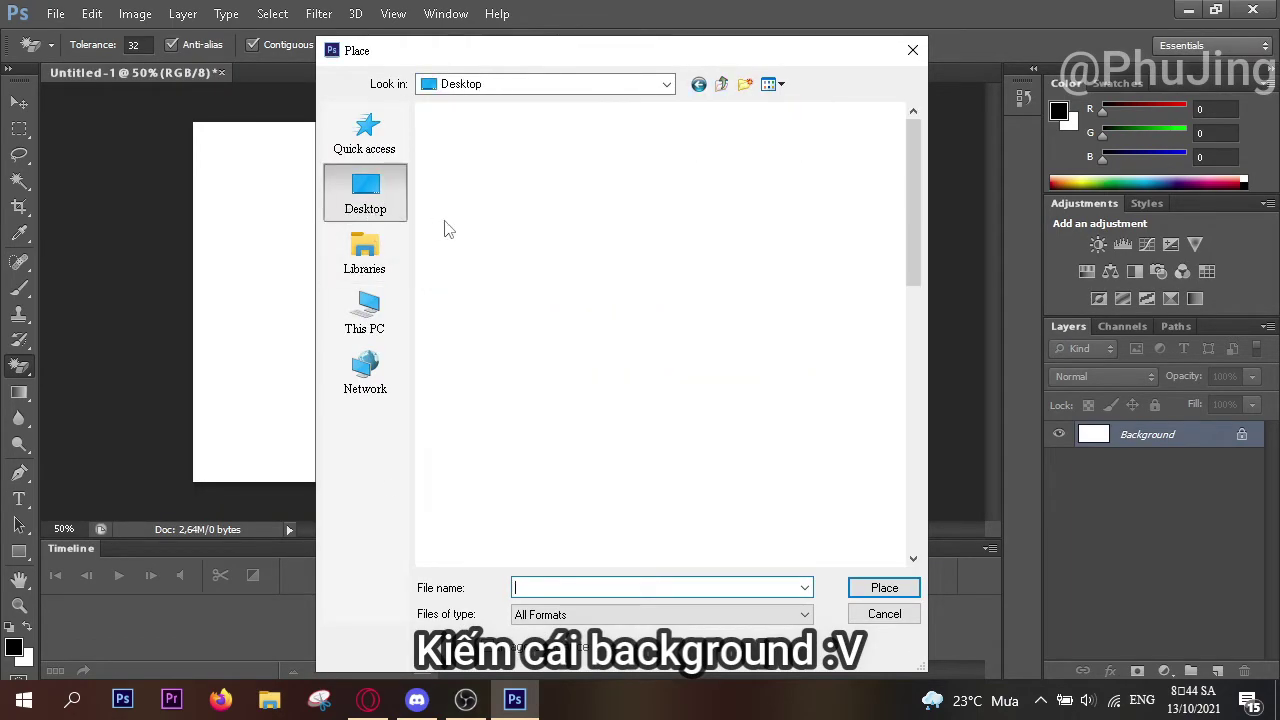
double_click(666, 306)
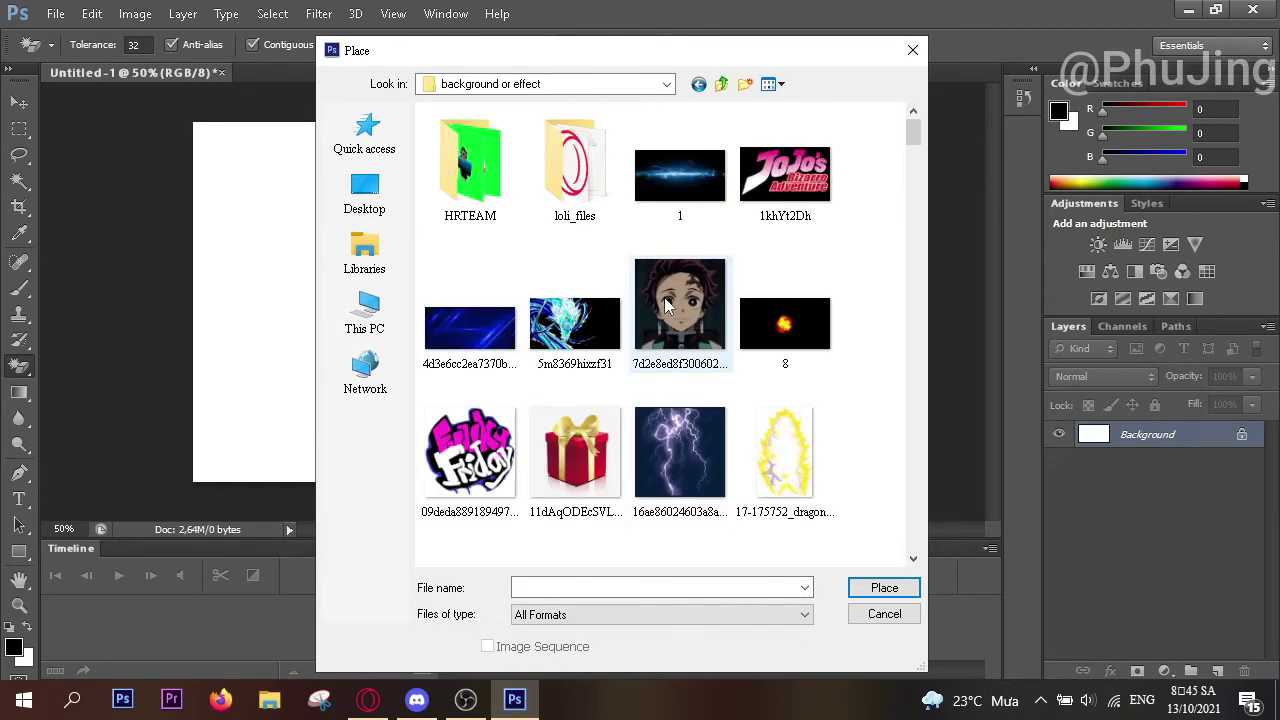
scroll(666, 305, down, 10)
scroll(683, 313, down, 12)
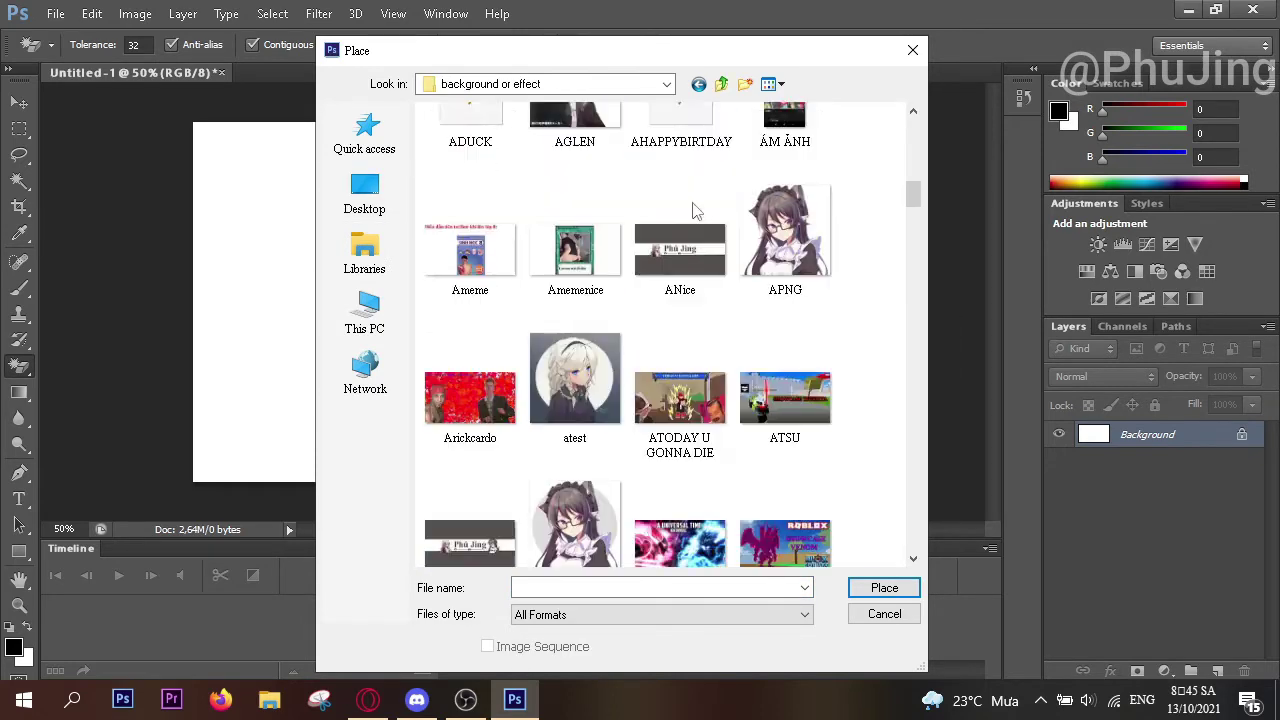
scroll(525, 361, down, 15)
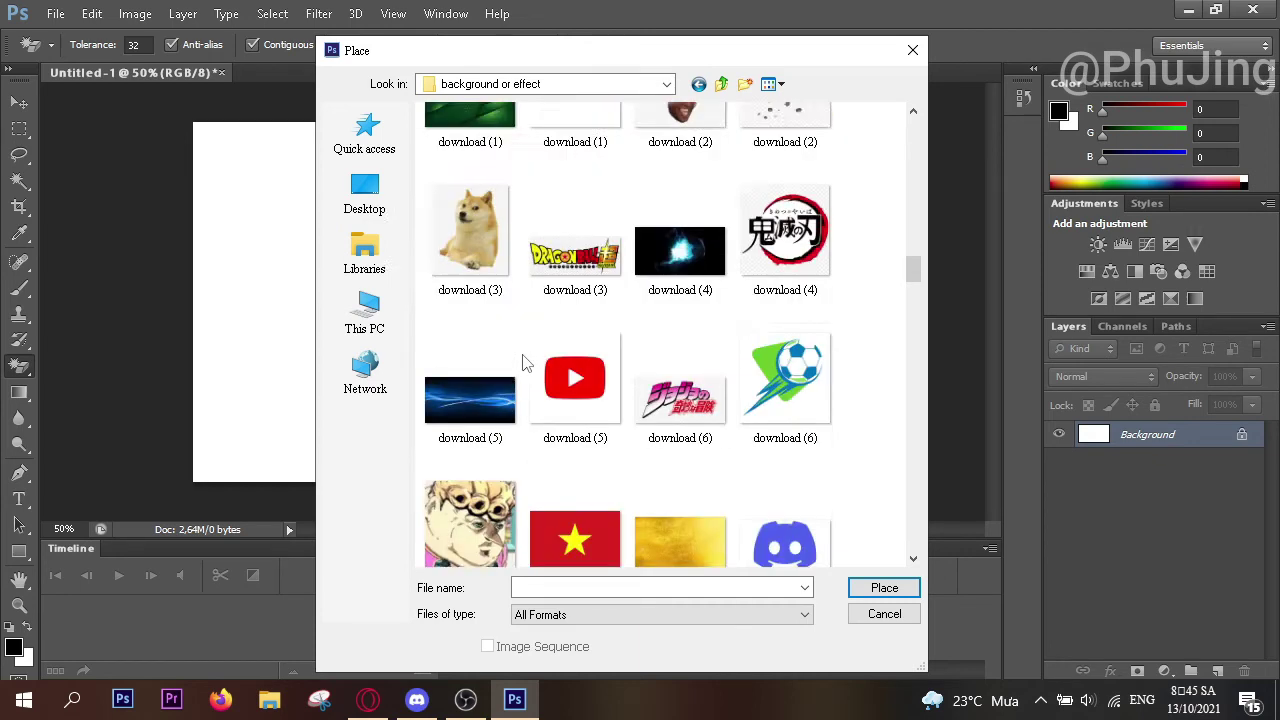
scroll(670, 350, down, 15)
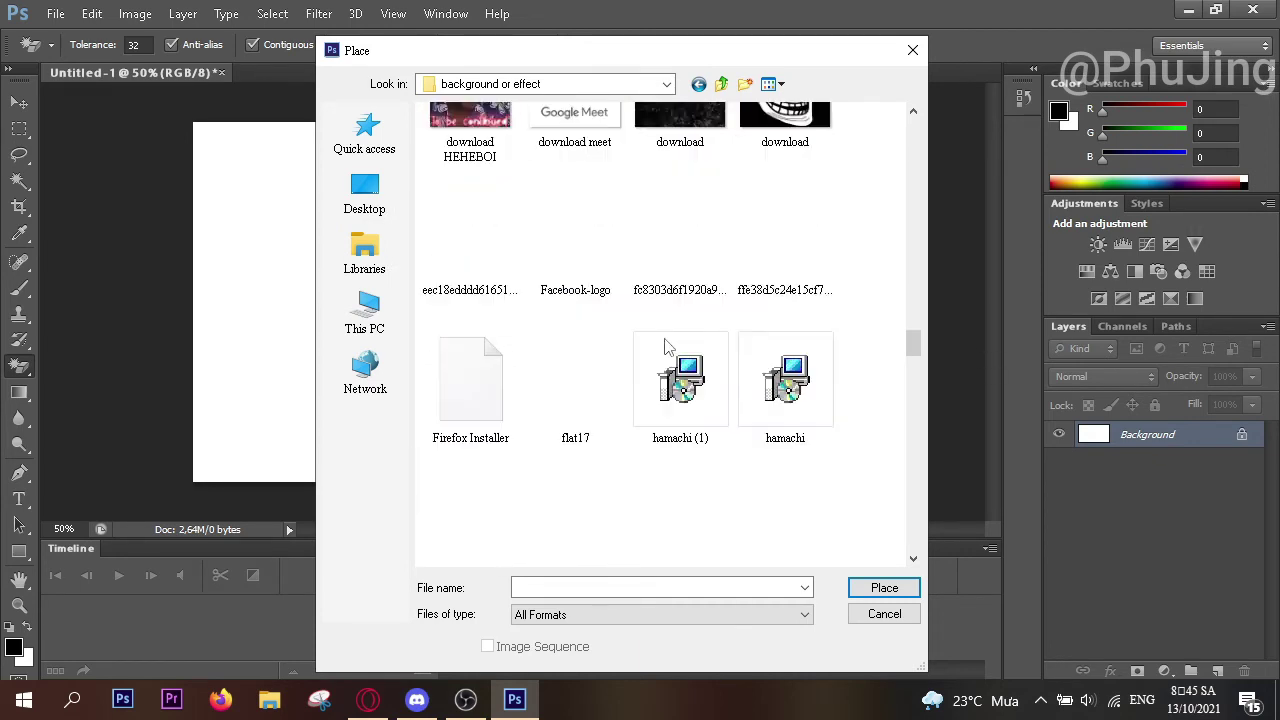
click(557, 135)
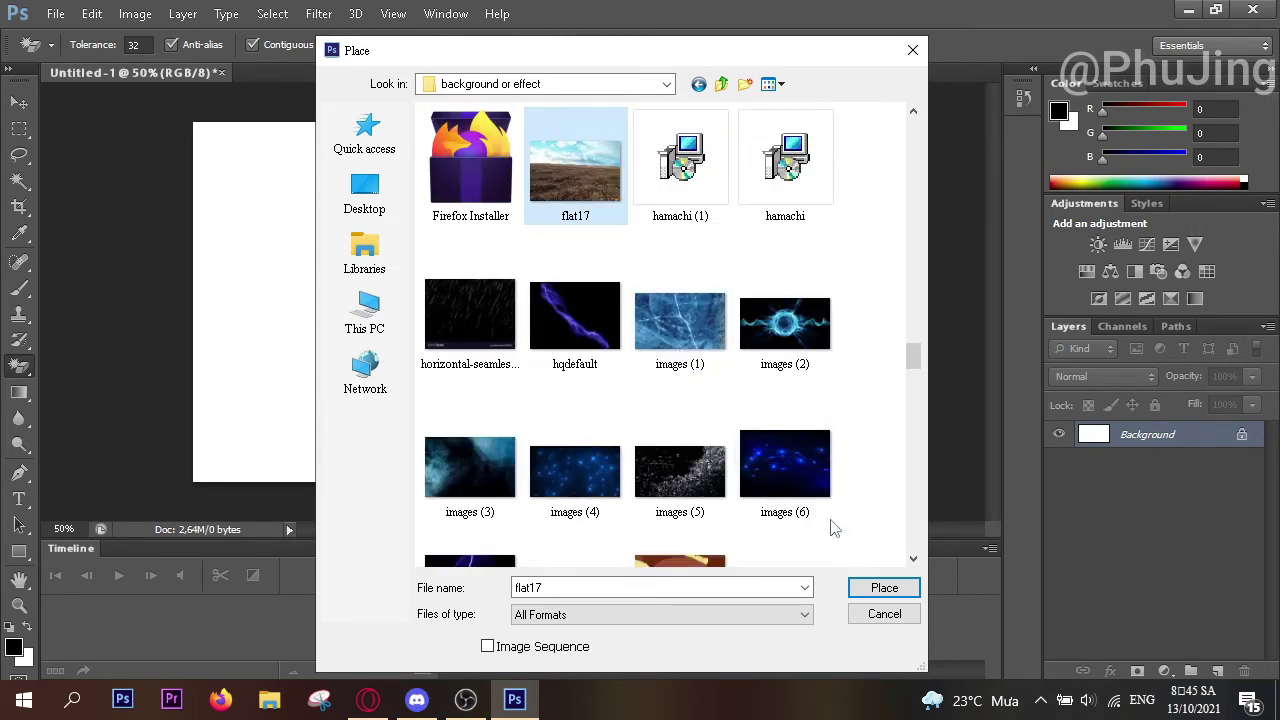
click(883, 594)
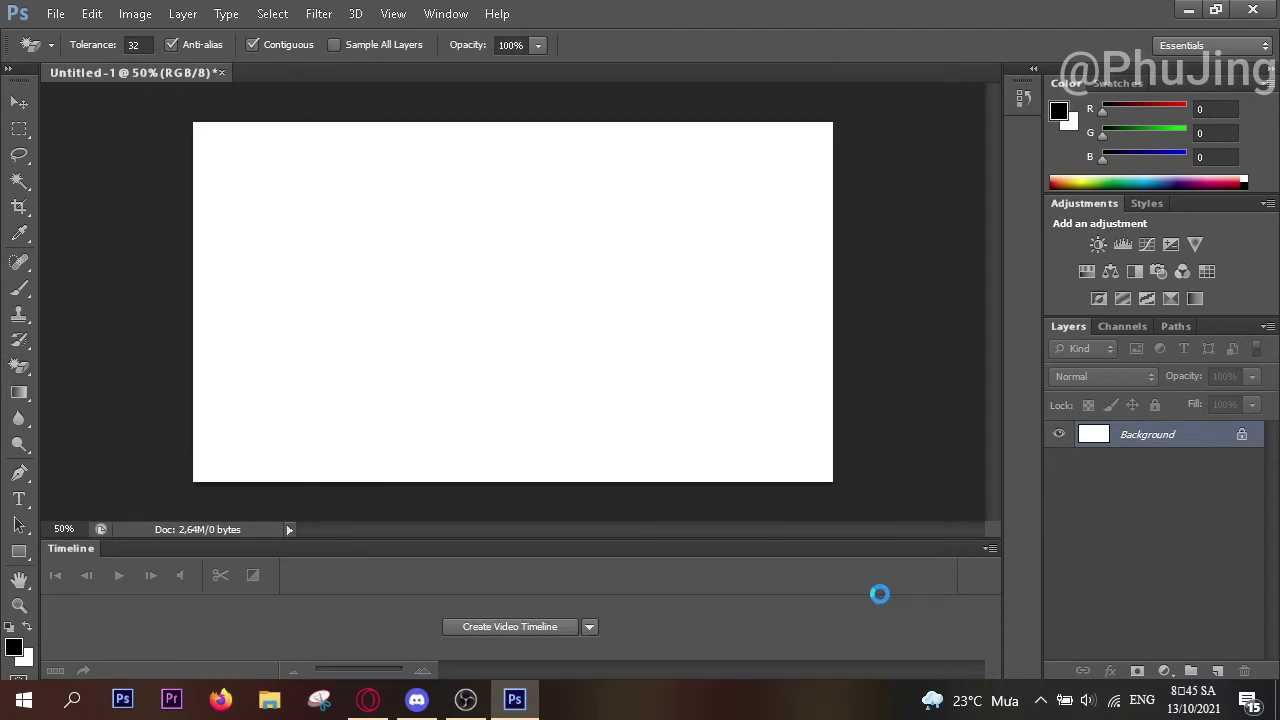
Enlarge the placed flat17 image to about 105.5% so that it covers the whole canvas, and commit the placement
drag(785, 482, 880, 524)
drag(242, 126, 134, 50)
key(Return)
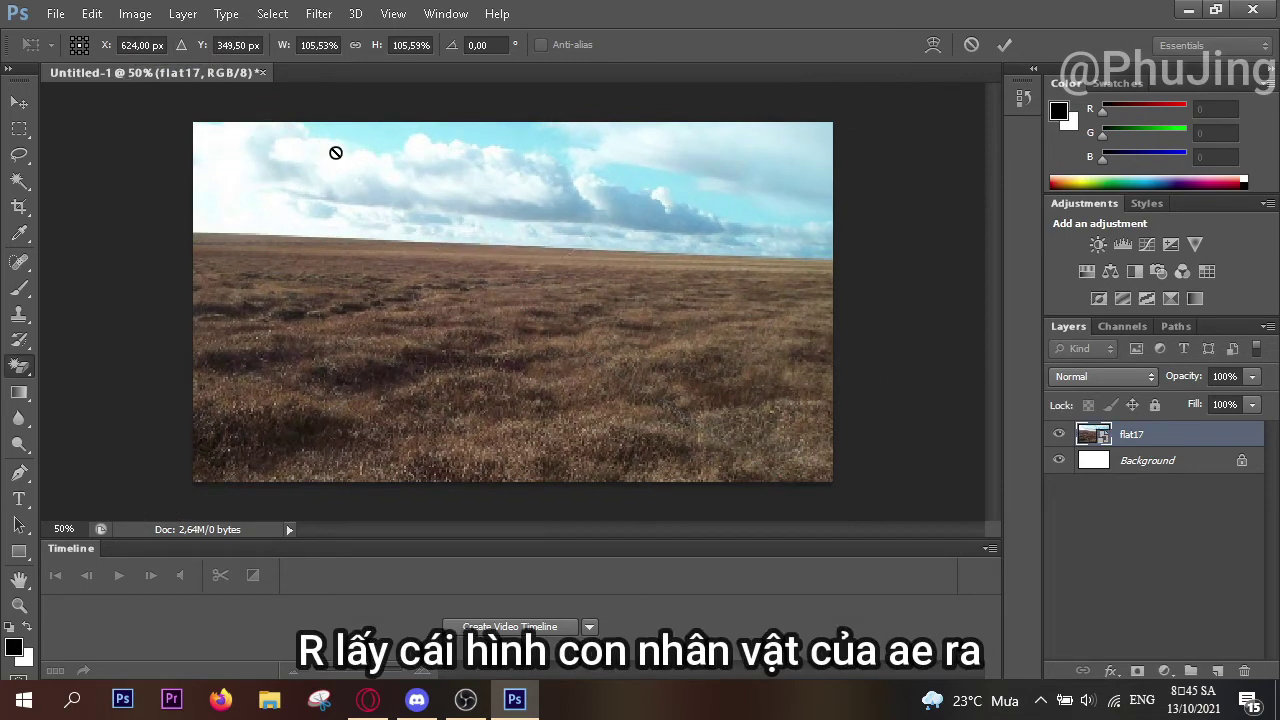
key(e)
Place the character render untitledTET from the Desktop folder GFX PICTURE KO DC XOA above the background image
click(54, 14)
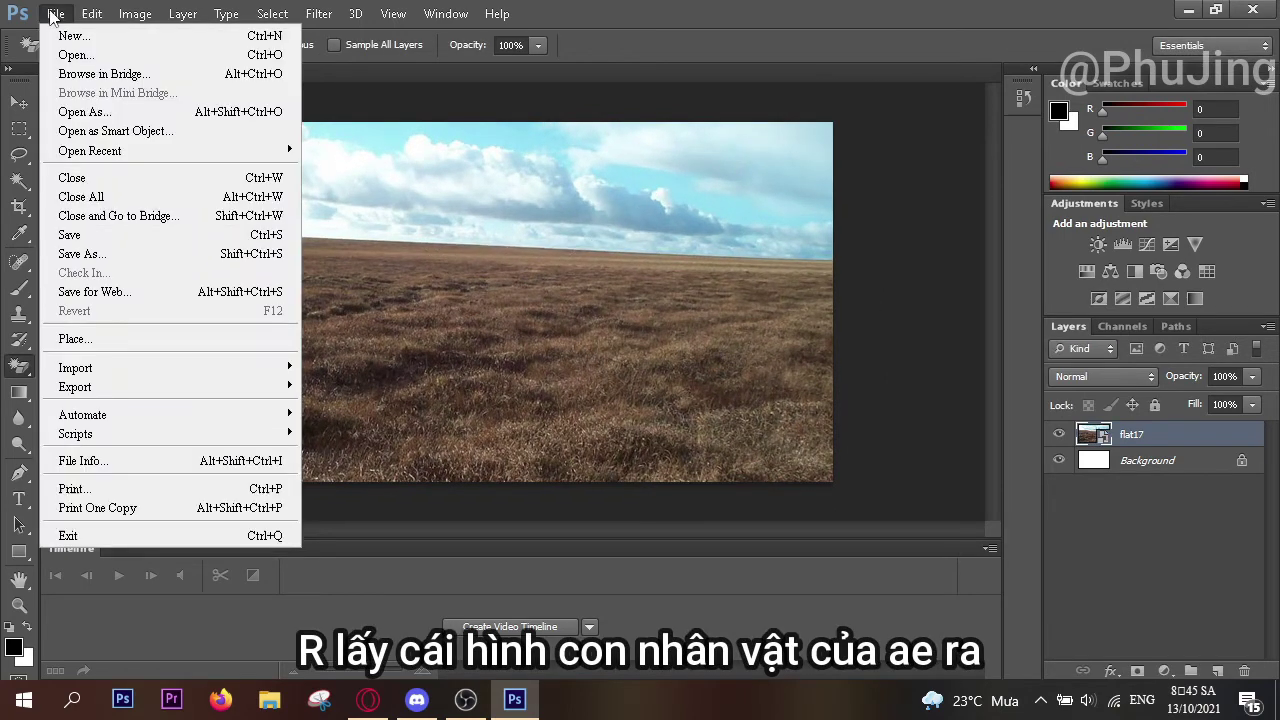
click(109, 339)
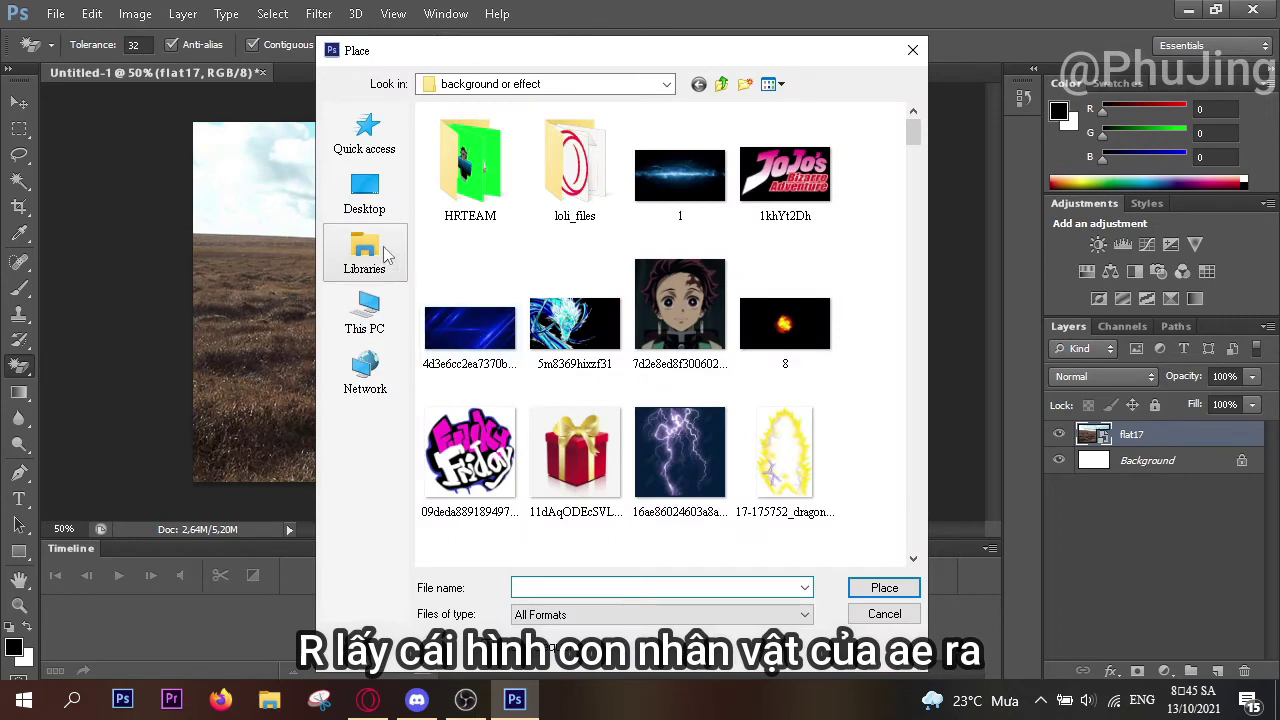
click(364, 195)
click(365, 312)
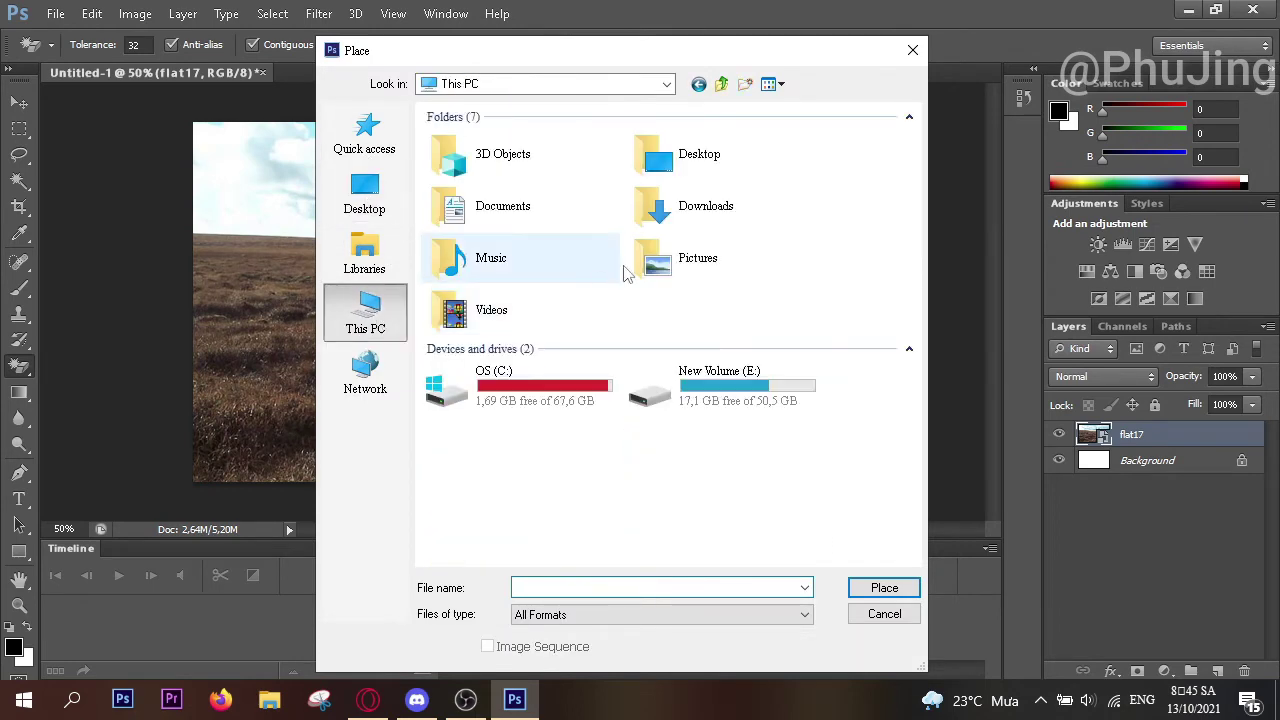
double_click(585, 268)
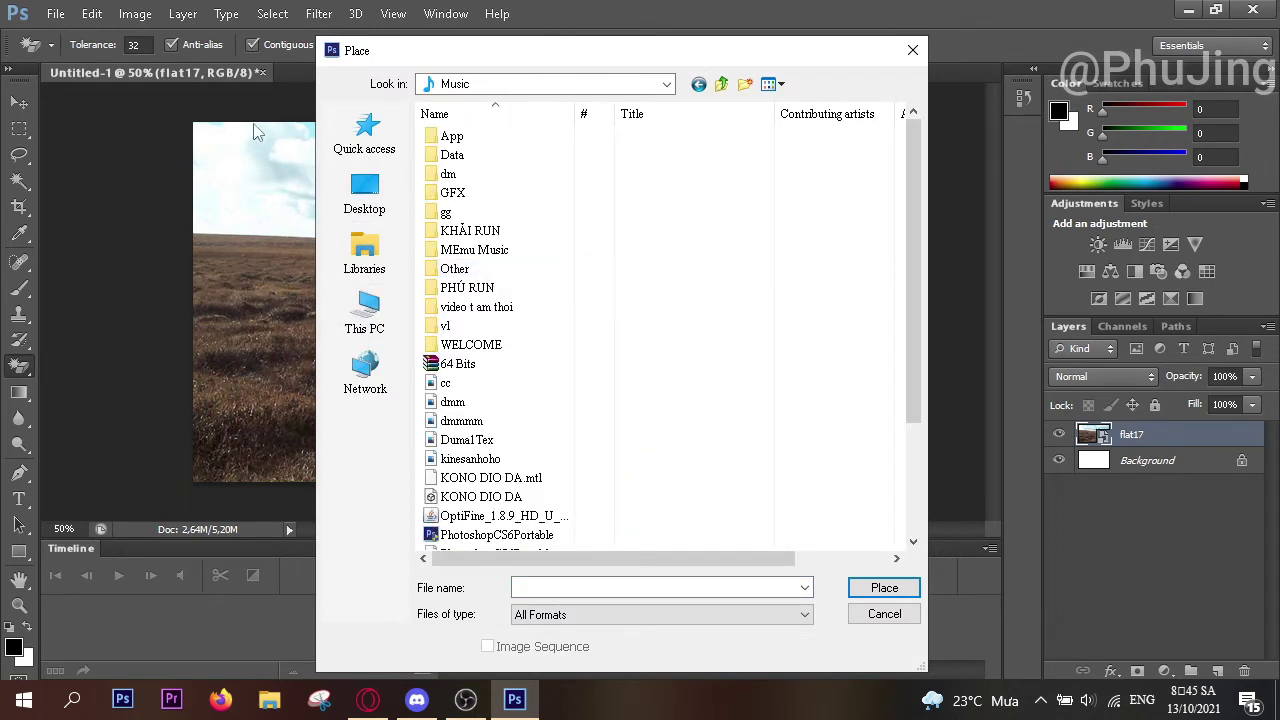
click(364, 195)
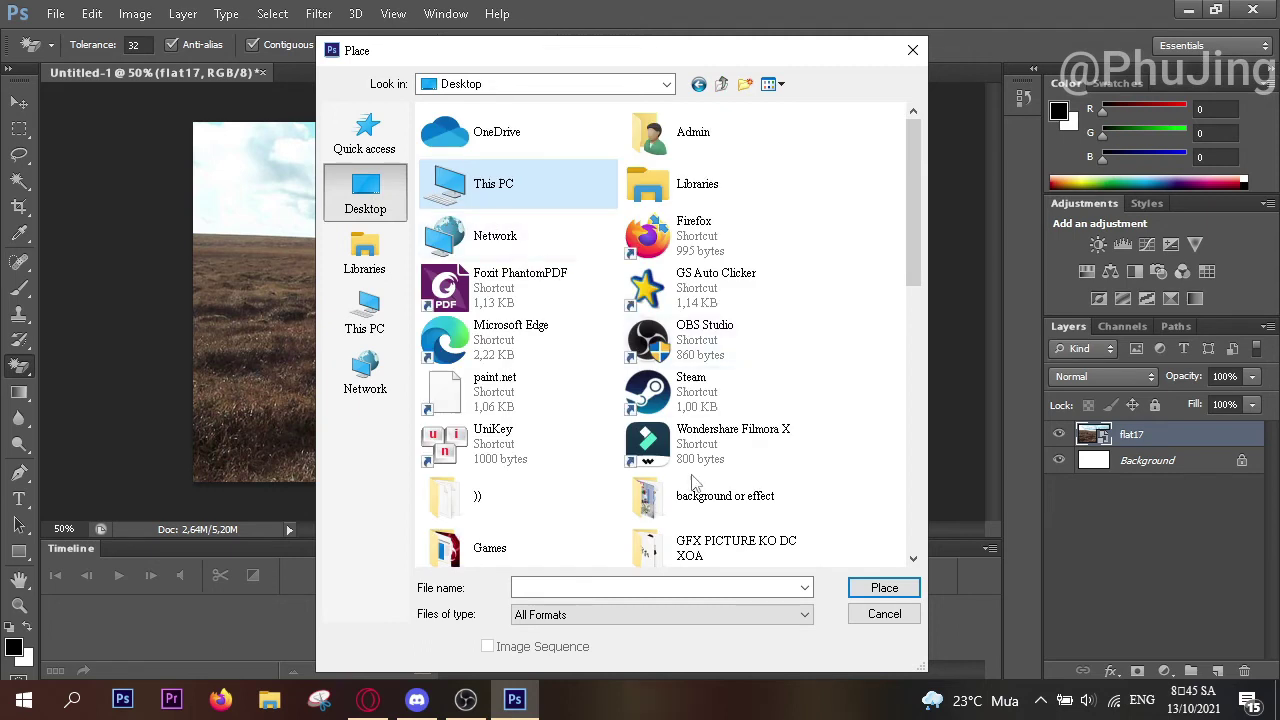
double_click(687, 546)
double_click(687, 542)
click(645, 545)
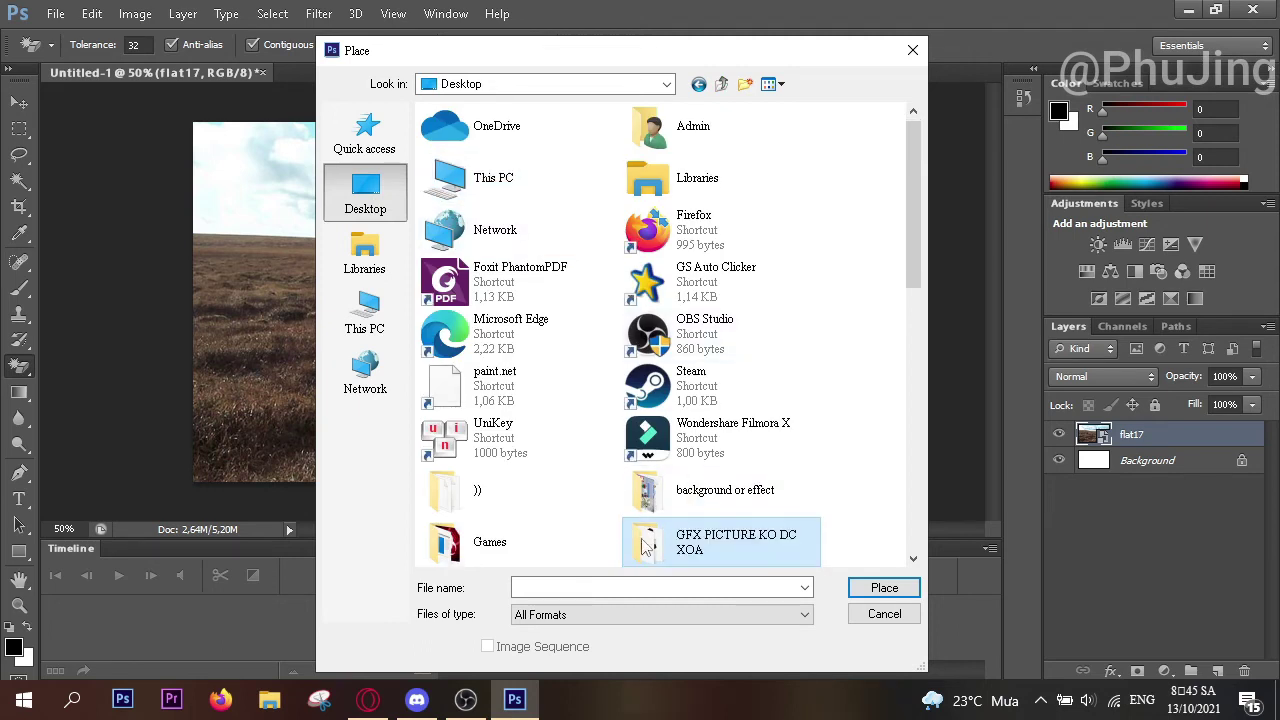
double_click(645, 545)
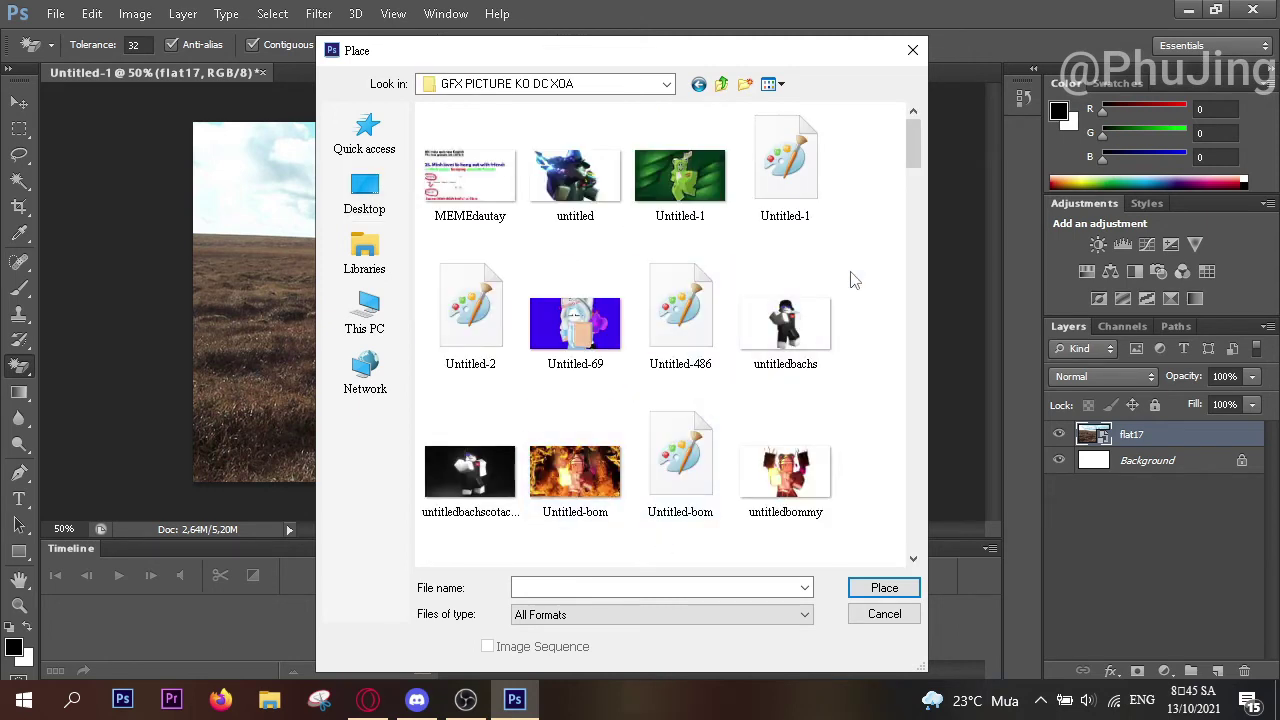
scroll(846, 290, down, 3)
scroll(846, 290, down, 15)
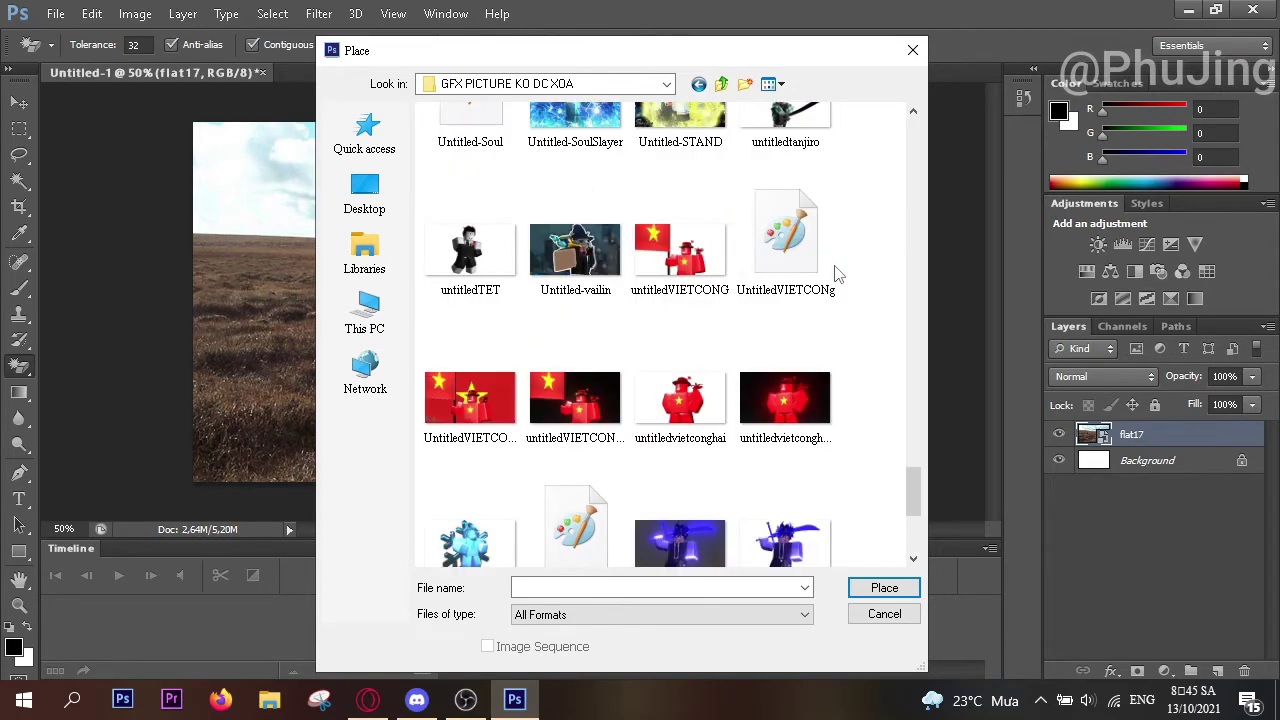
click(470, 250)
click(884, 588)
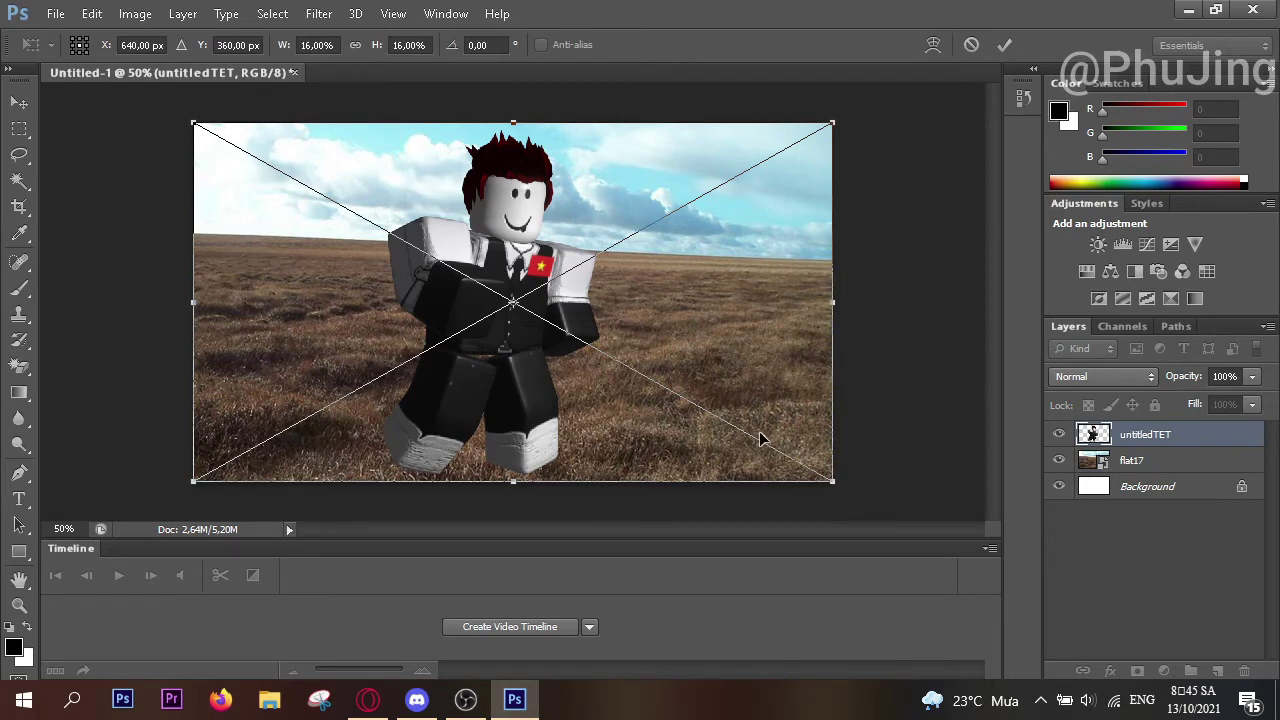
Scale the placed character down to about 14.2%, position it slightly right of the canvas centre on the grass, and commit the placement
drag(714, 399, 726, 399)
shift+drag(206, 123, 283, 163)
drag(516, 346, 500, 338)
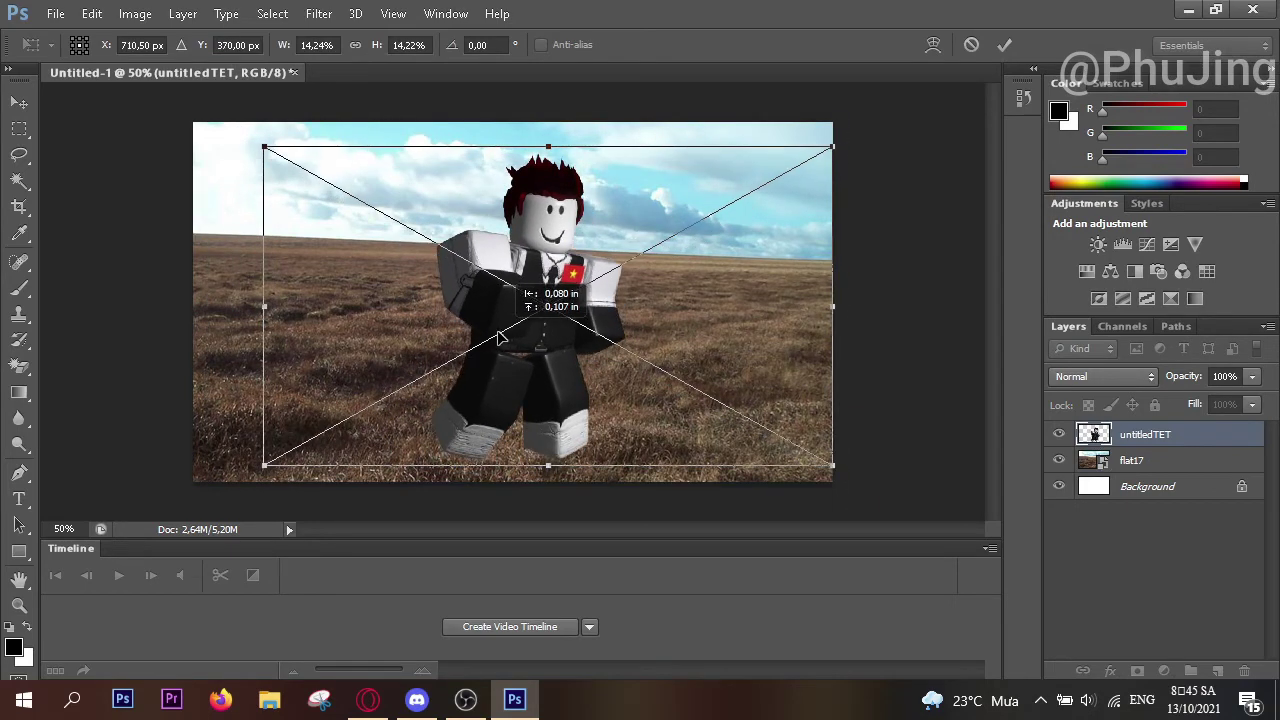
key(Return)
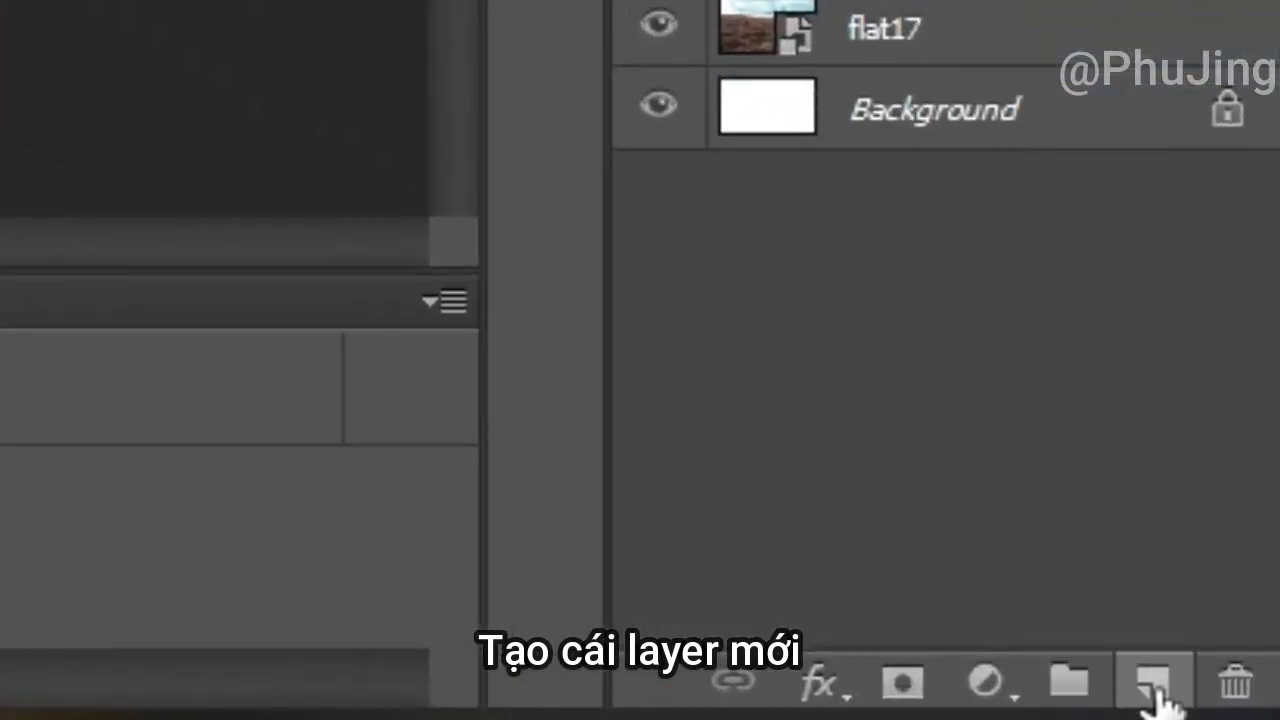
On a new layer beneath untitledTET, paint black shadows under the character's feet with the soft 89 px brush at 0% hardness
click(1213, 673)
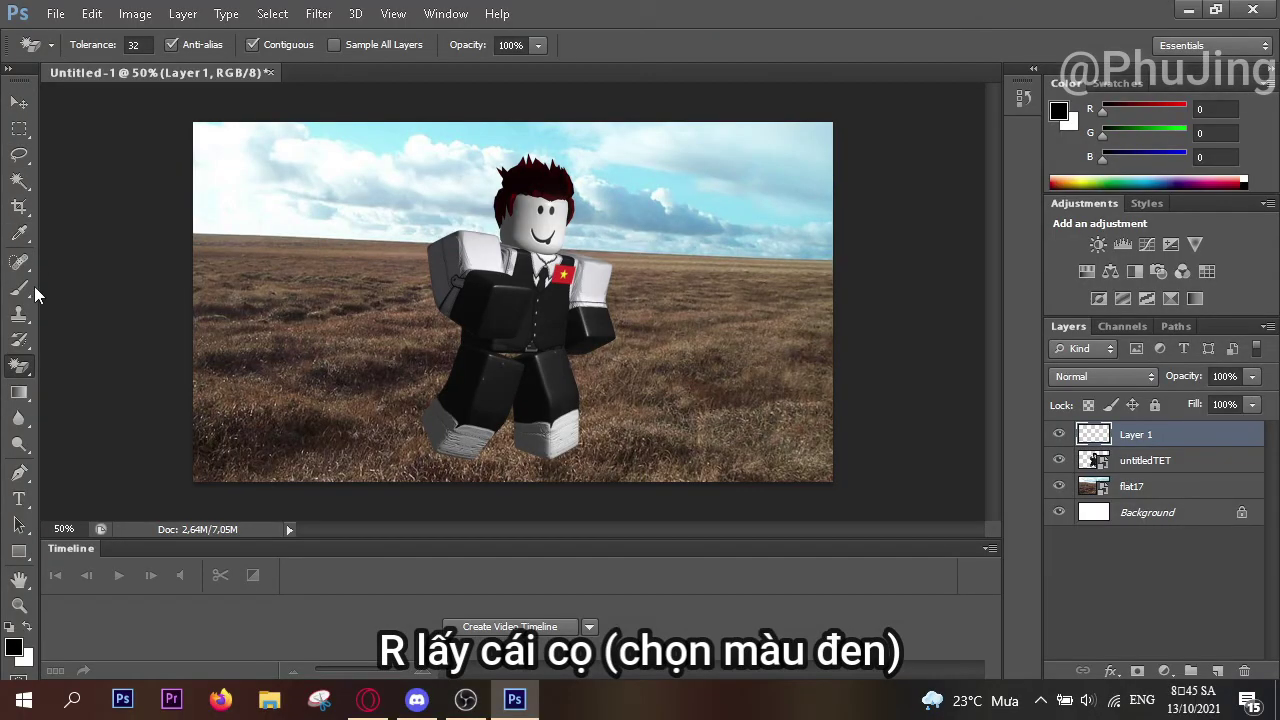
click(33, 291)
right_click(268, 386)
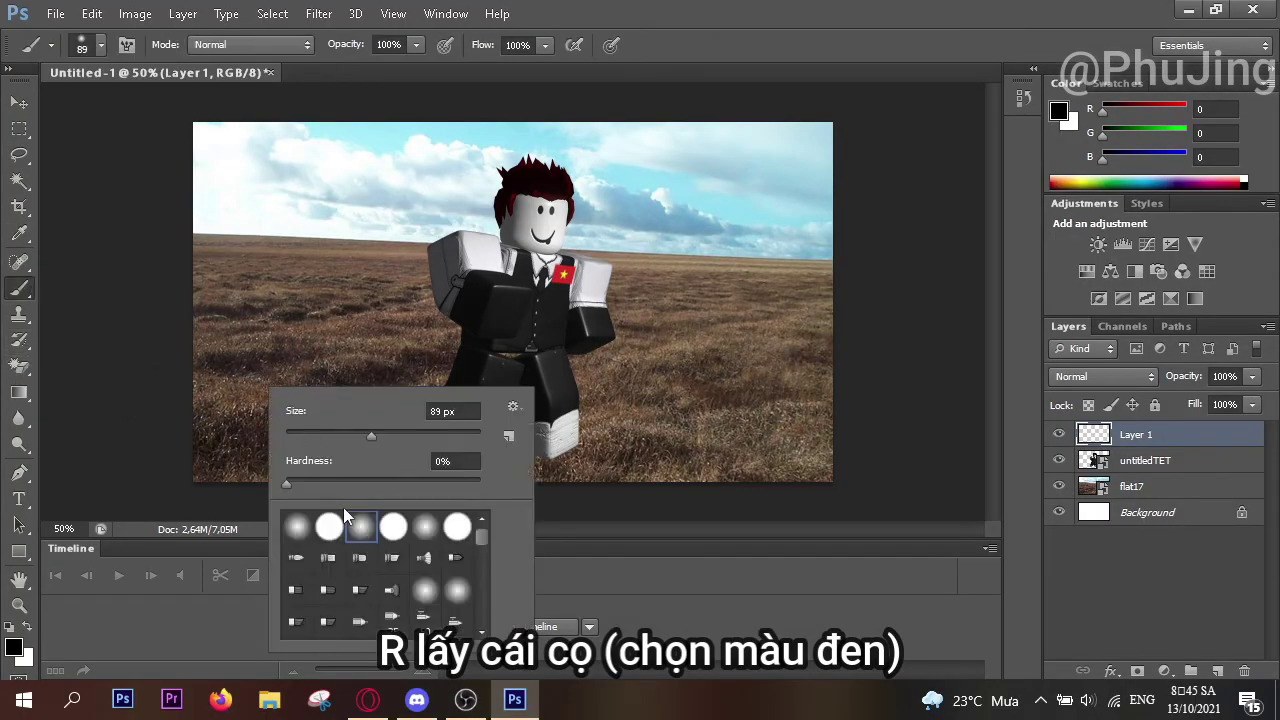
click(628, 609)
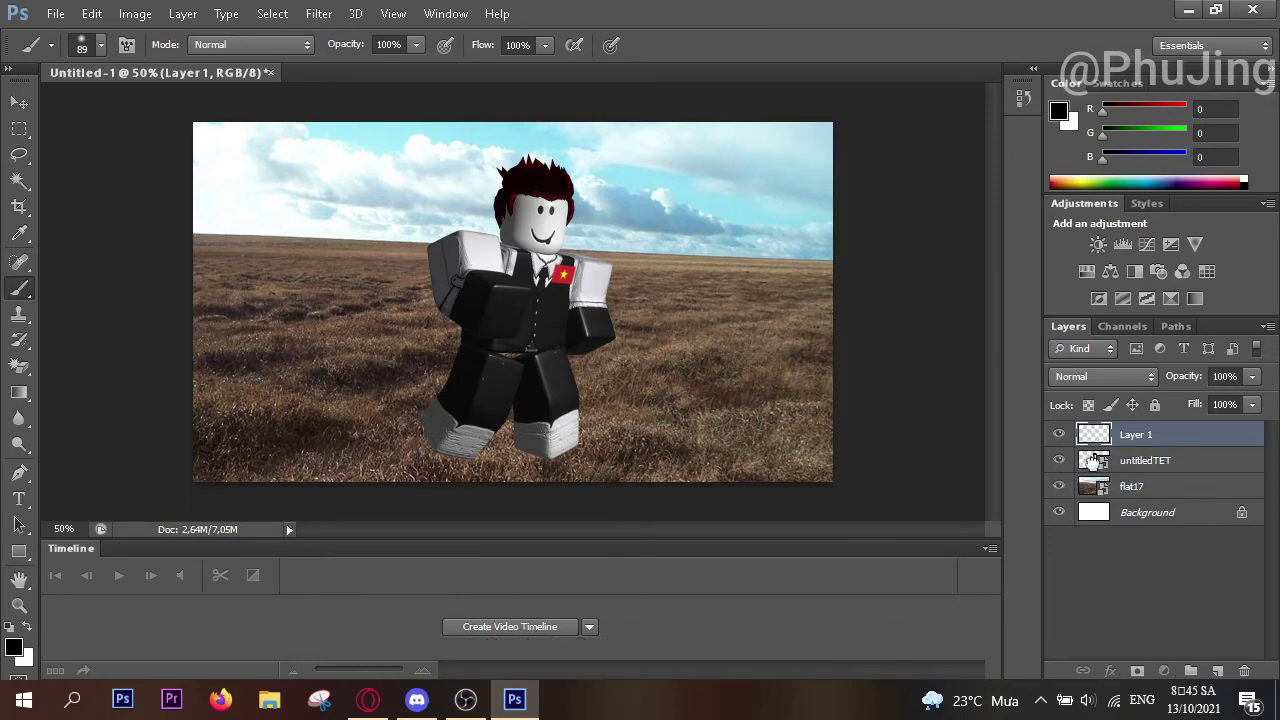
key(ctrl+bracketleft)
mouse_move(408, 435)
mouse_down()
mouse_move(457, 432)
mouse_move(480, 464)
mouse_move(520, 443)
mouse_move(571, 451)
mouse_move(567, 465)
mouse_up()
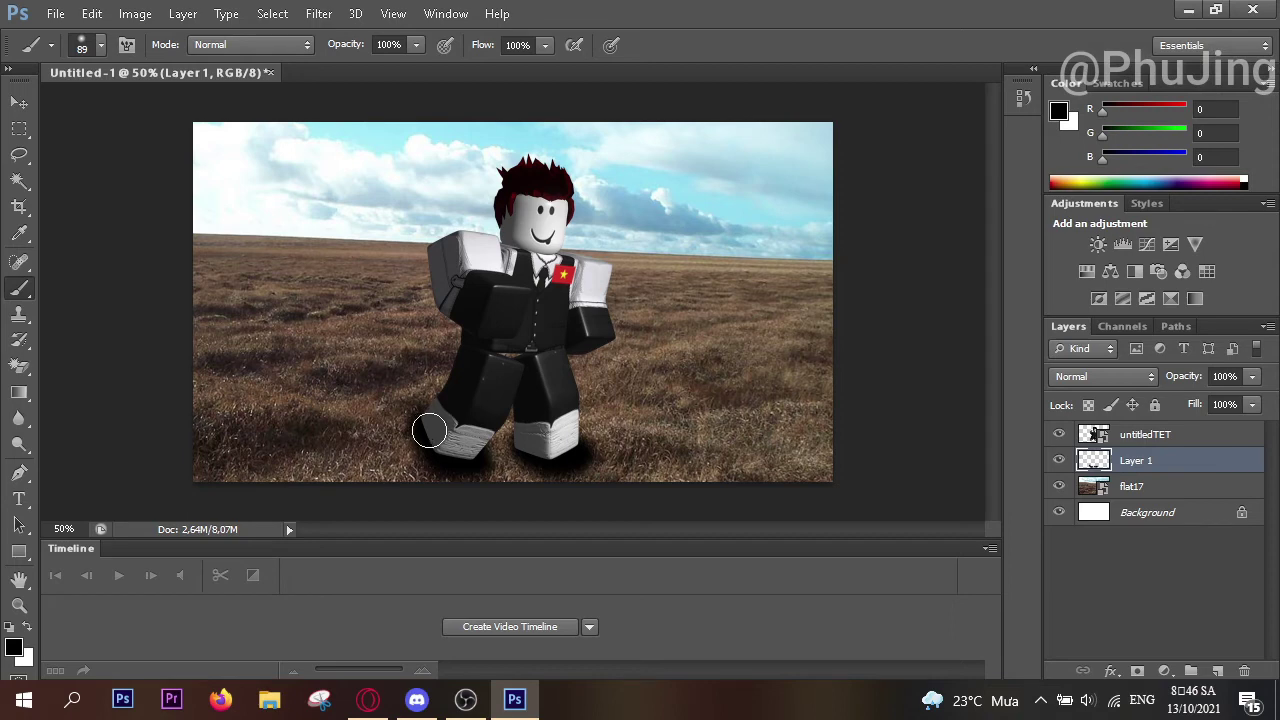
Reduce the brush size to 35 px and fill in the shadow between the character's feet
right_click(330, 440)
drag(420, 459, 381, 463)
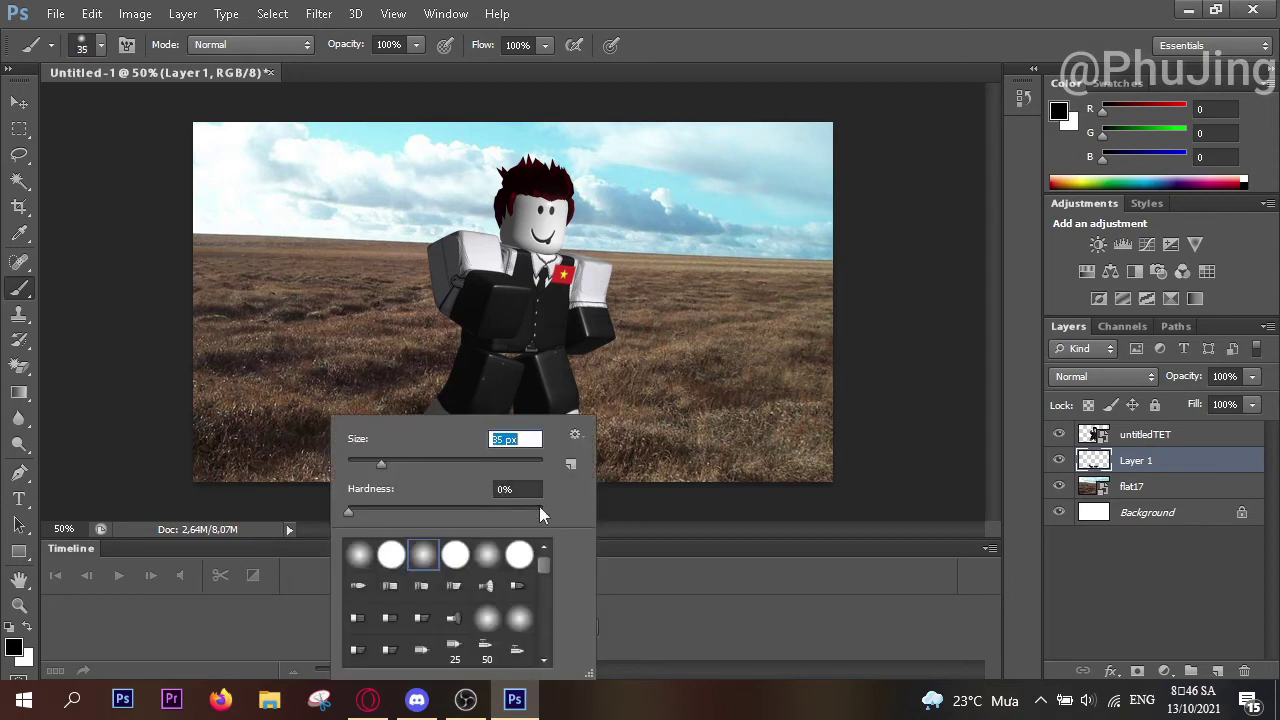
click(633, 519)
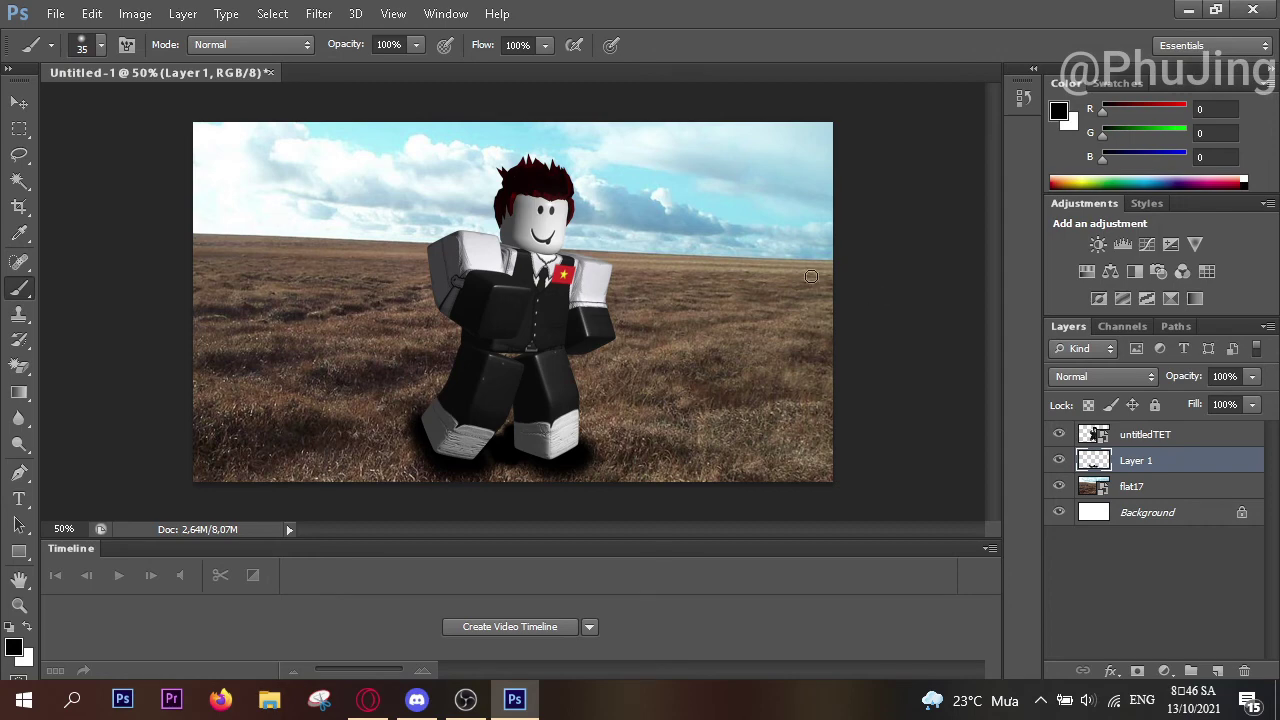
Place the signature logo UntitledPJTWO from the background or effect folder into the composition
click(46, 13)
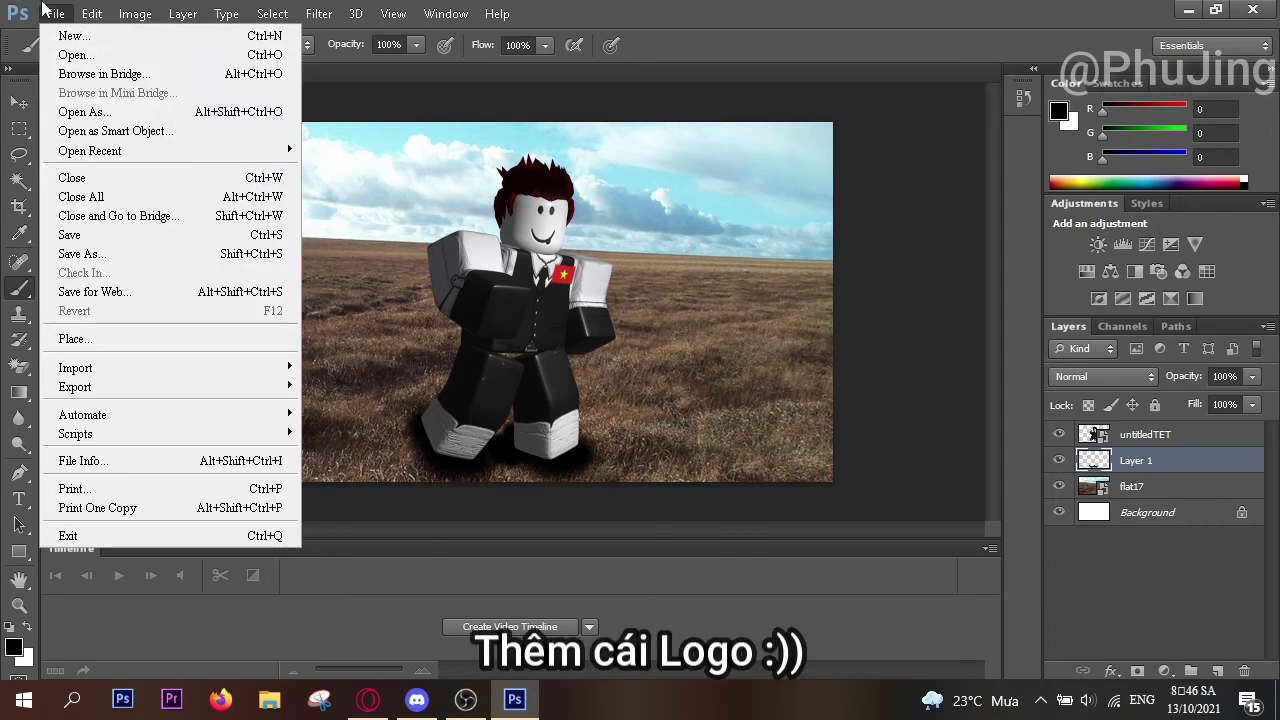
click(81, 335)
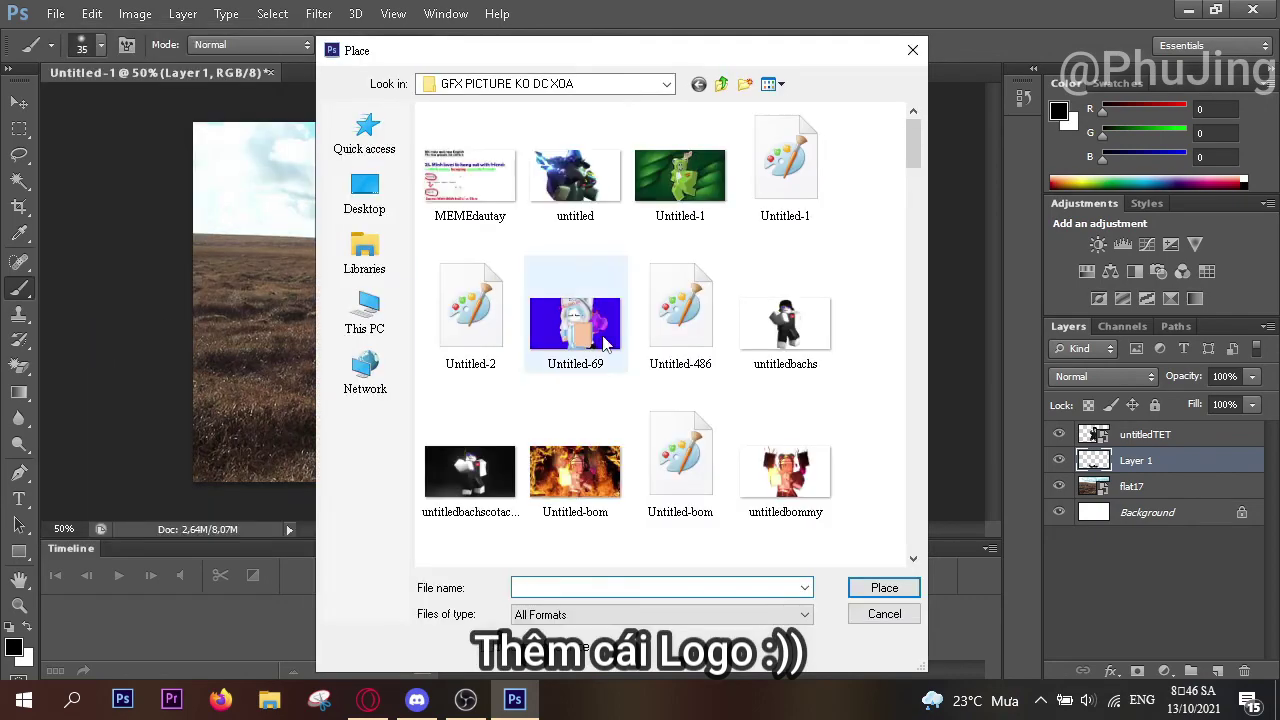
scroll(604, 343, down, 10)
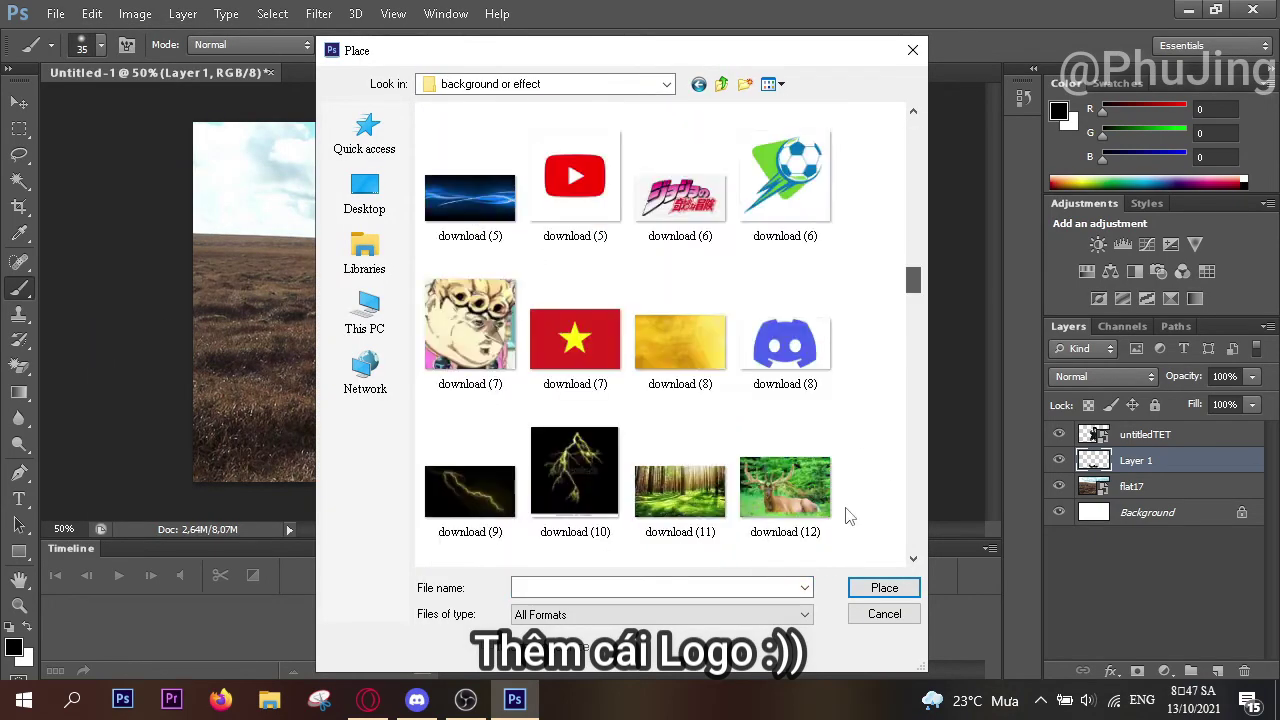
scroll(670, 340, down, 10)
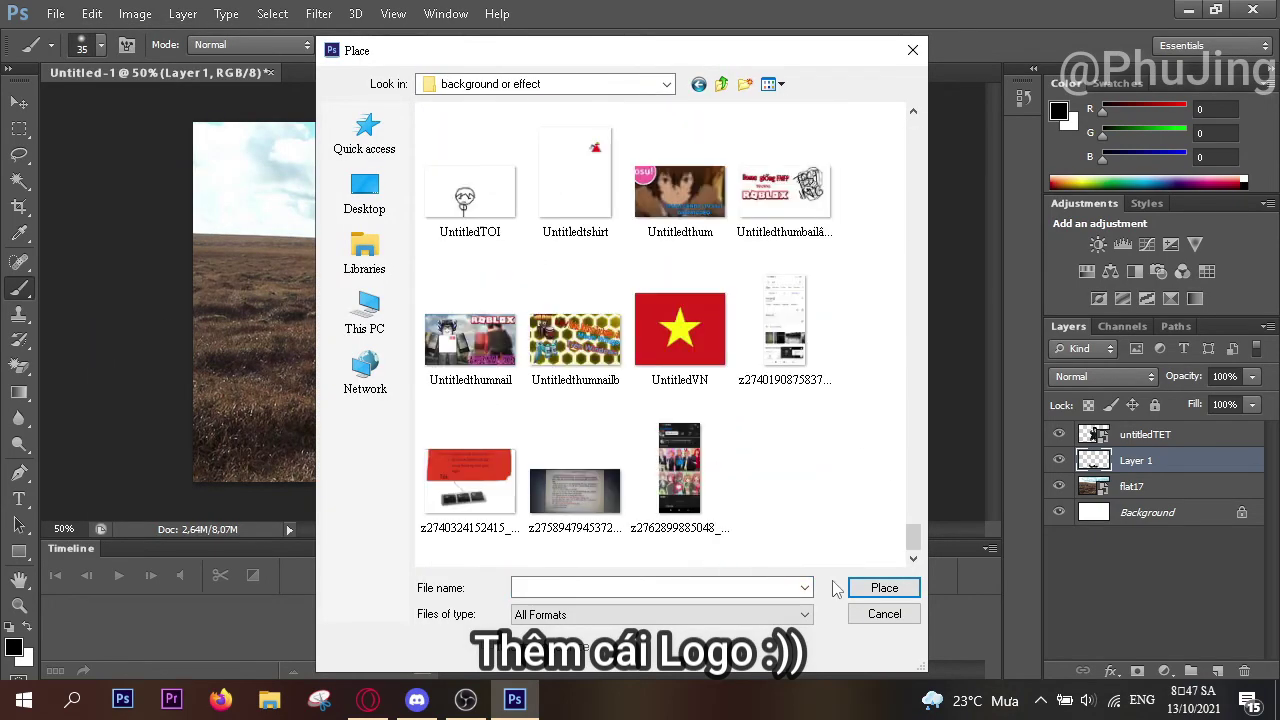
scroll(613, 451, up, 5)
scroll(631, 452, up, 2)
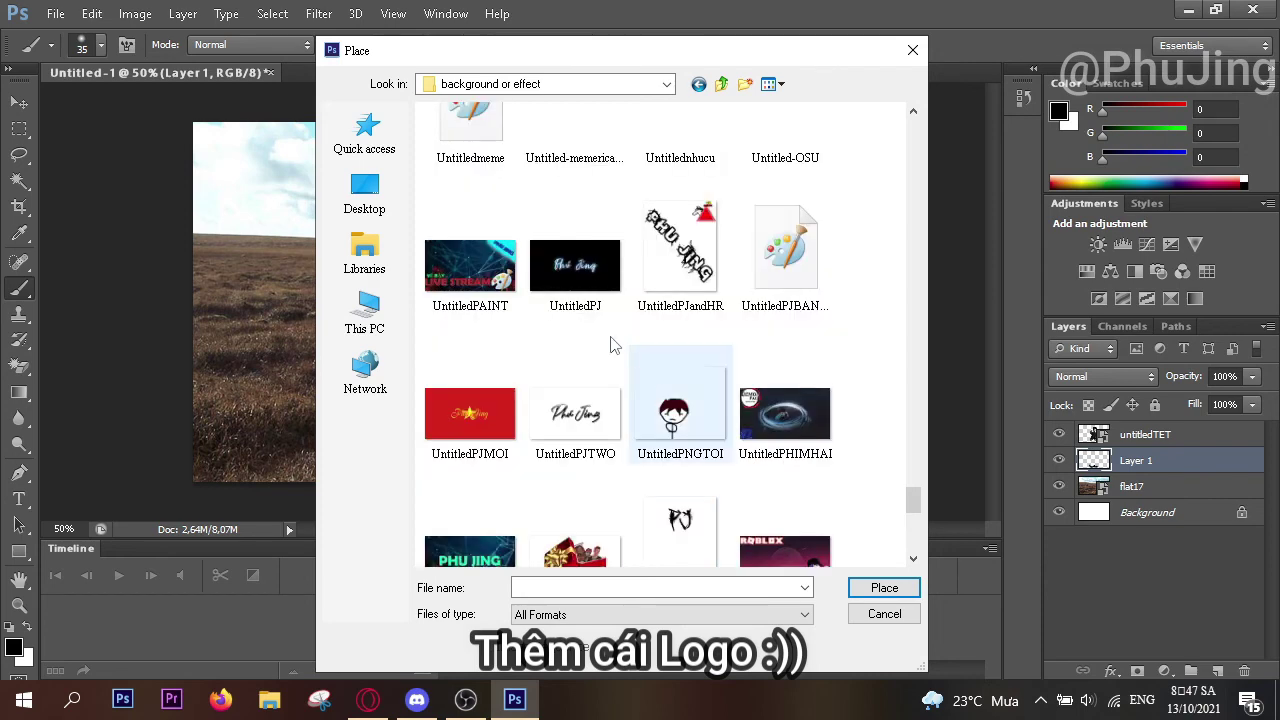
click(583, 410)
click(884, 588)
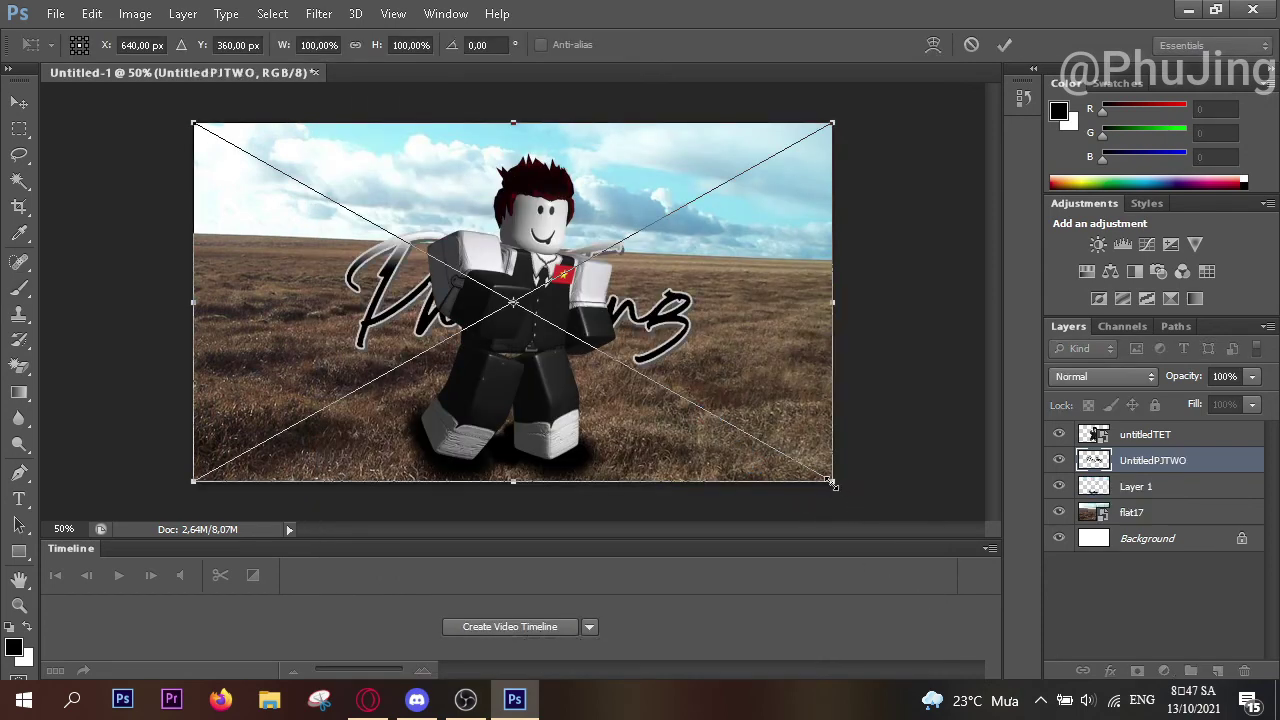
Scale the logo down to about 36.5%, move it into the lower-left corner of the canvas, and commit the placement
drag(829, 483, 423, 251)
drag(340, 260, 307, 506)
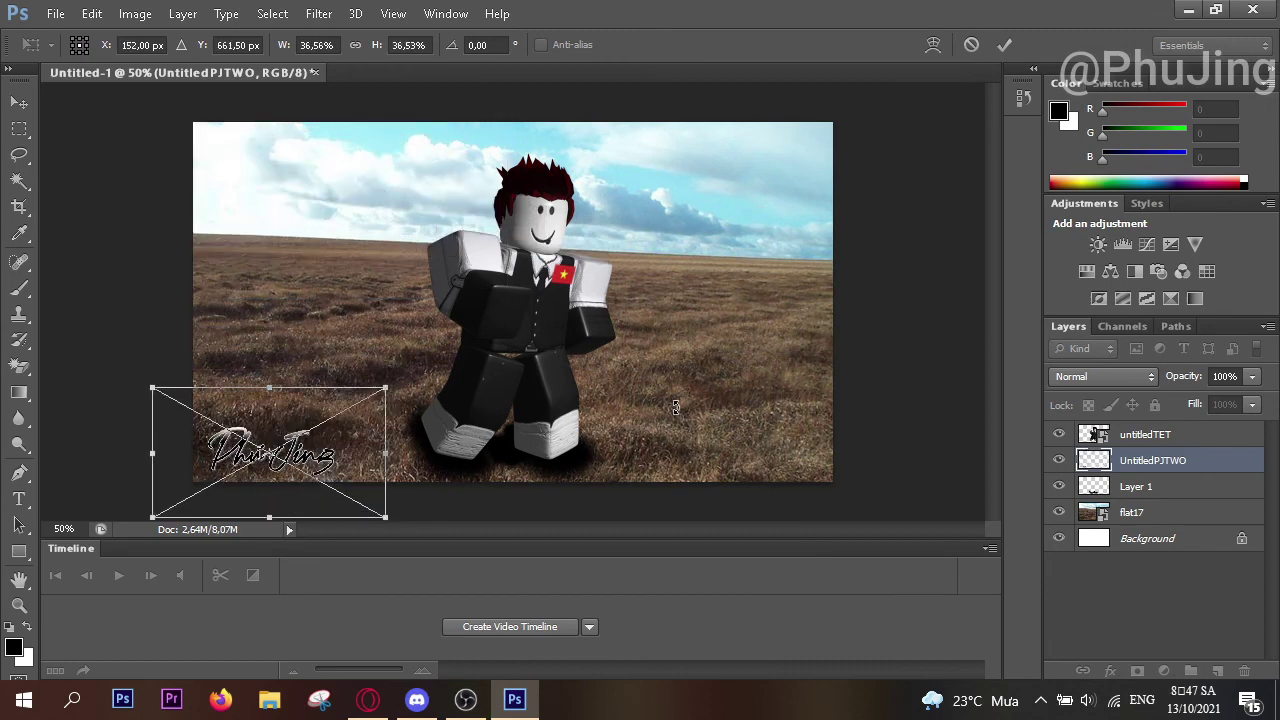
key(b)
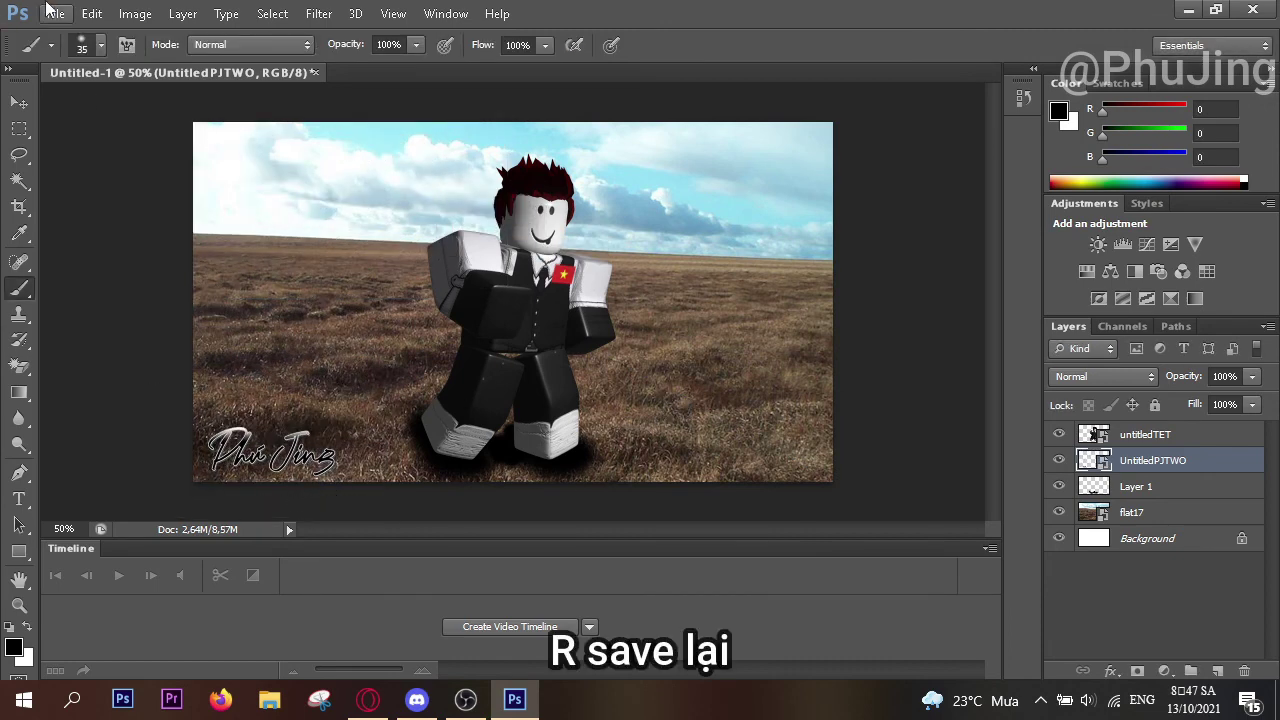
Save a JPEG copy of the composition in the Desktop folder GFX PICTURE KO DC XOA under a name beginning with Untitled-T
click(50, 13)
click(62, 251)
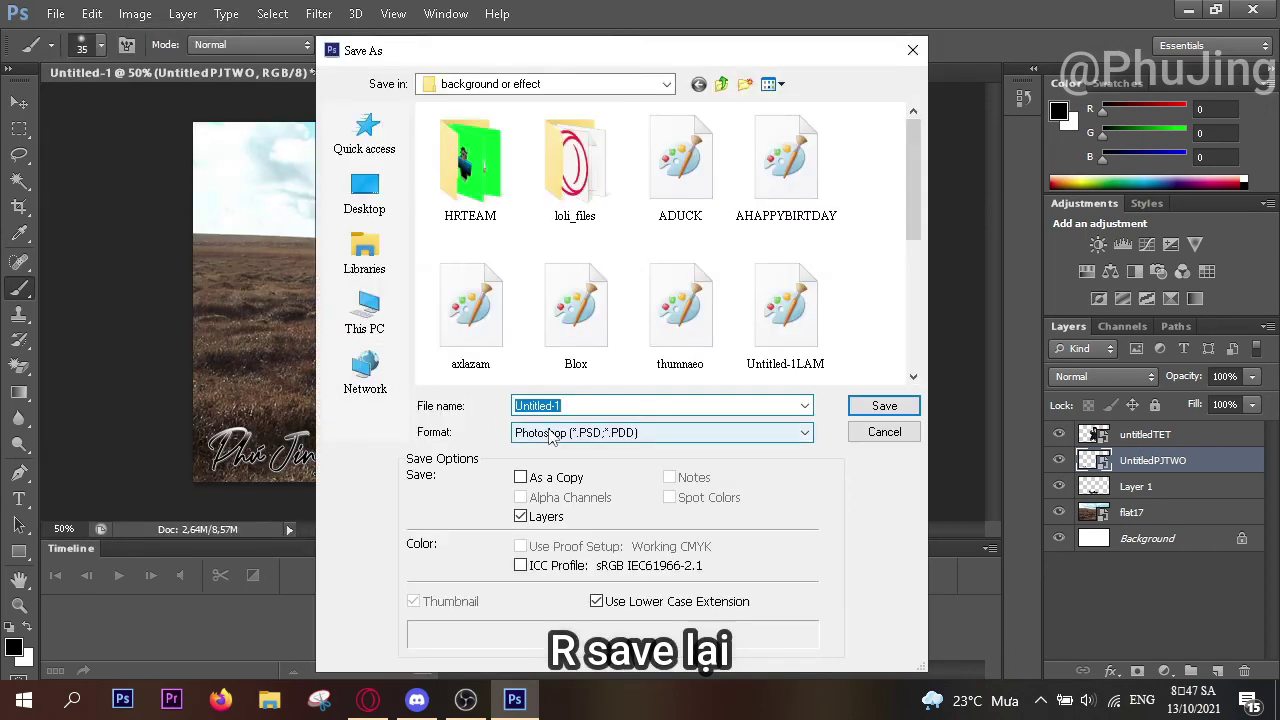
click(548, 432)
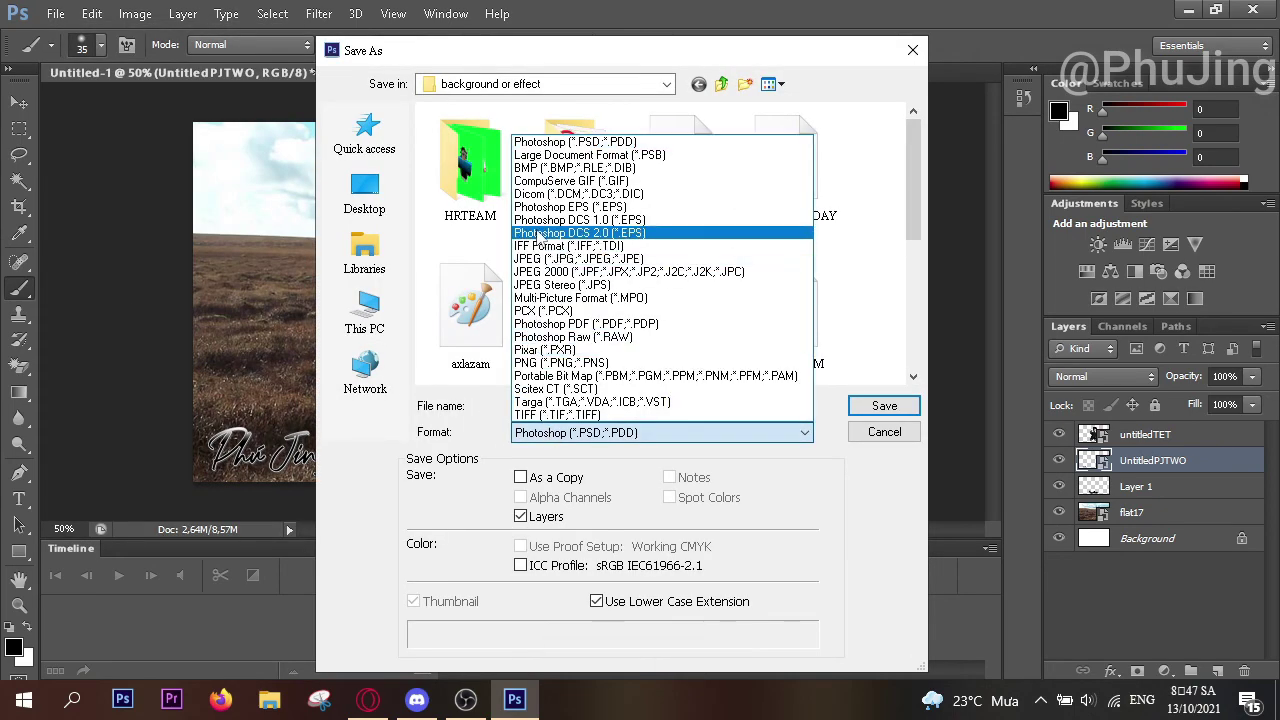
click(558, 259)
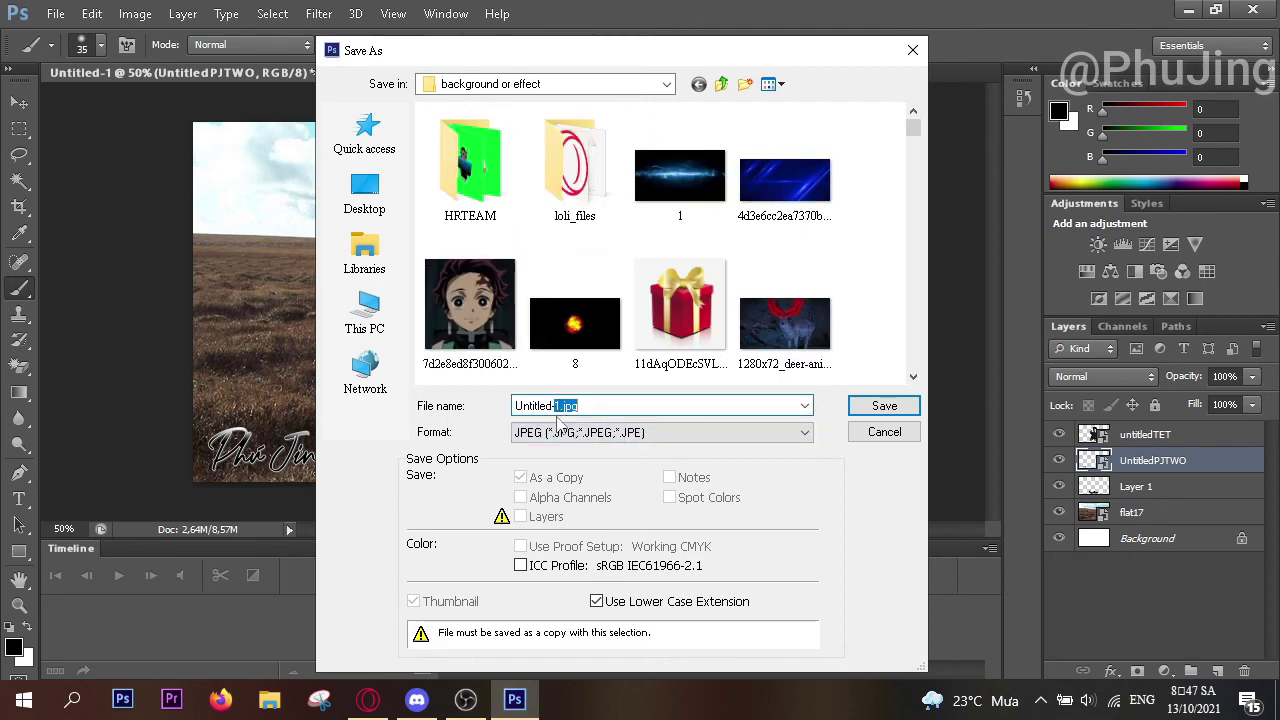
click(365, 195)
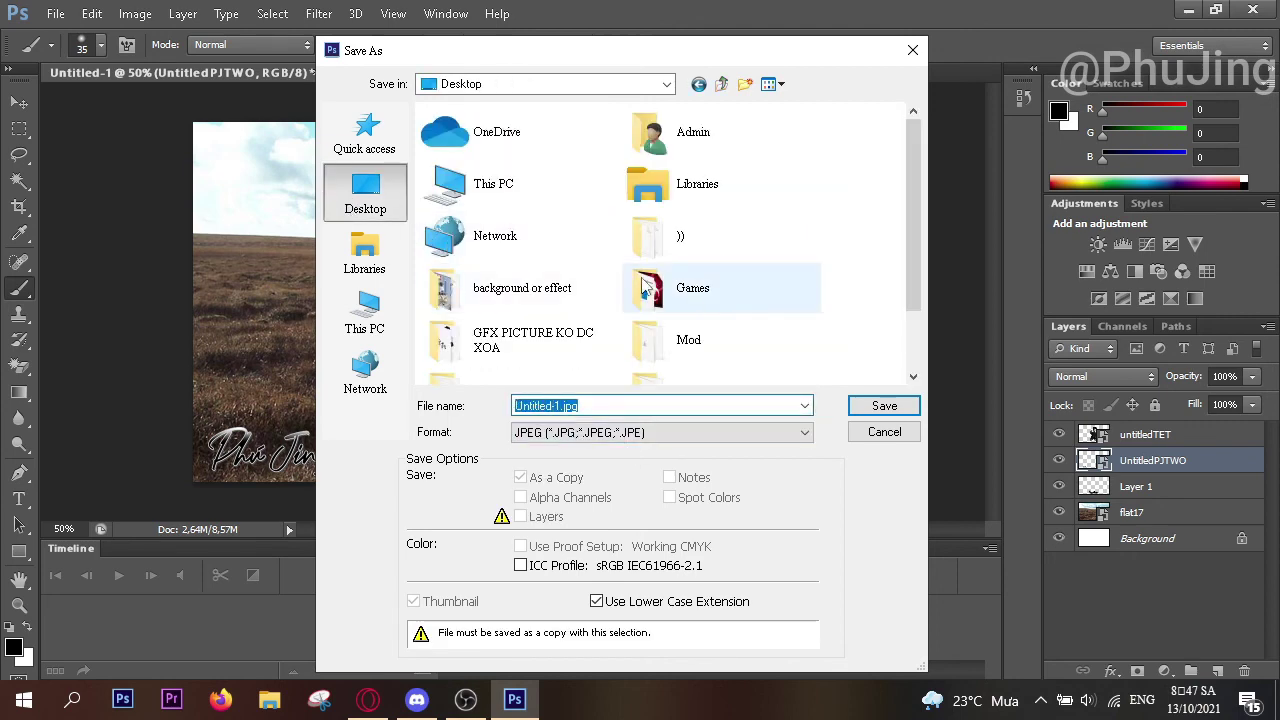
click(587, 350)
double_click(587, 350)
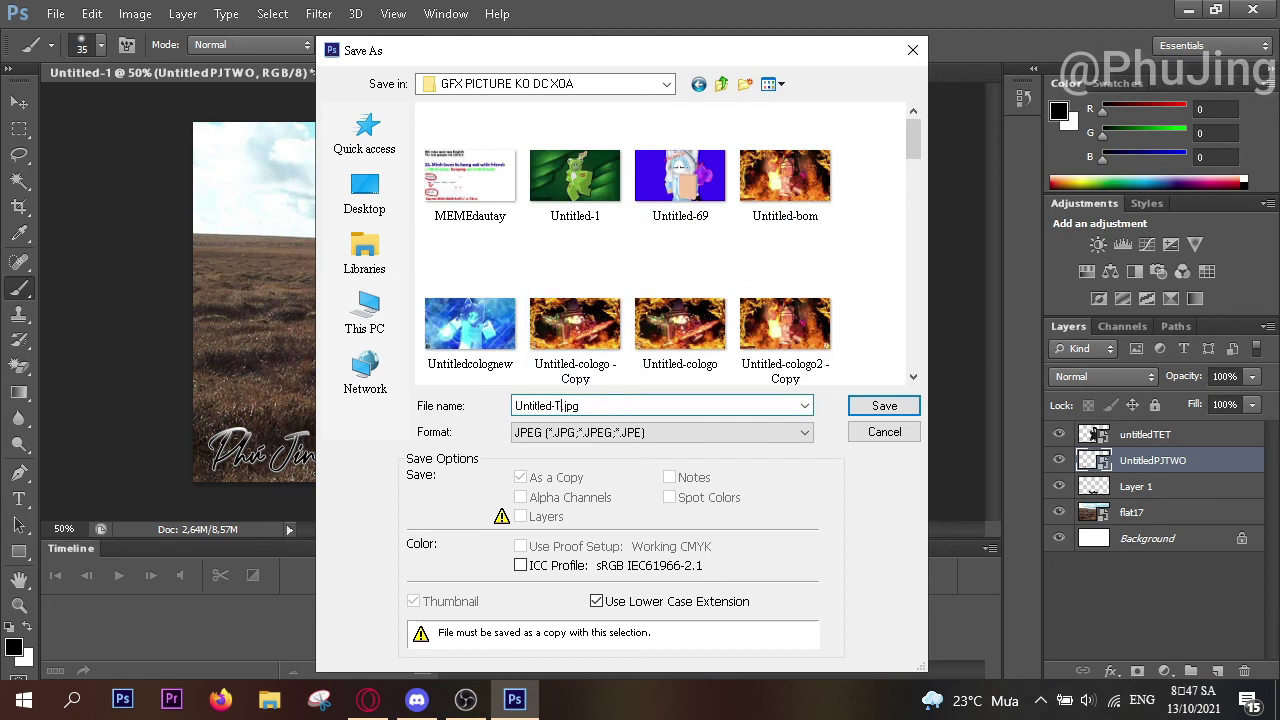
key(Return)
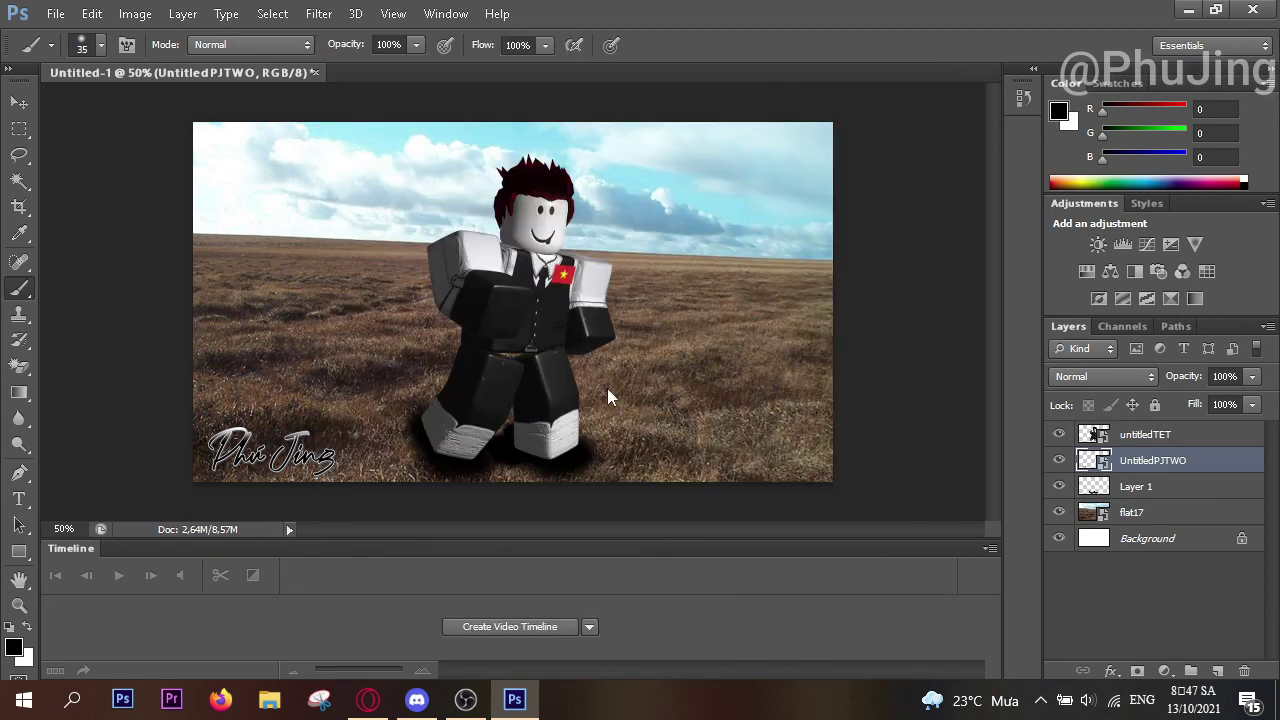
click(1076, 285)
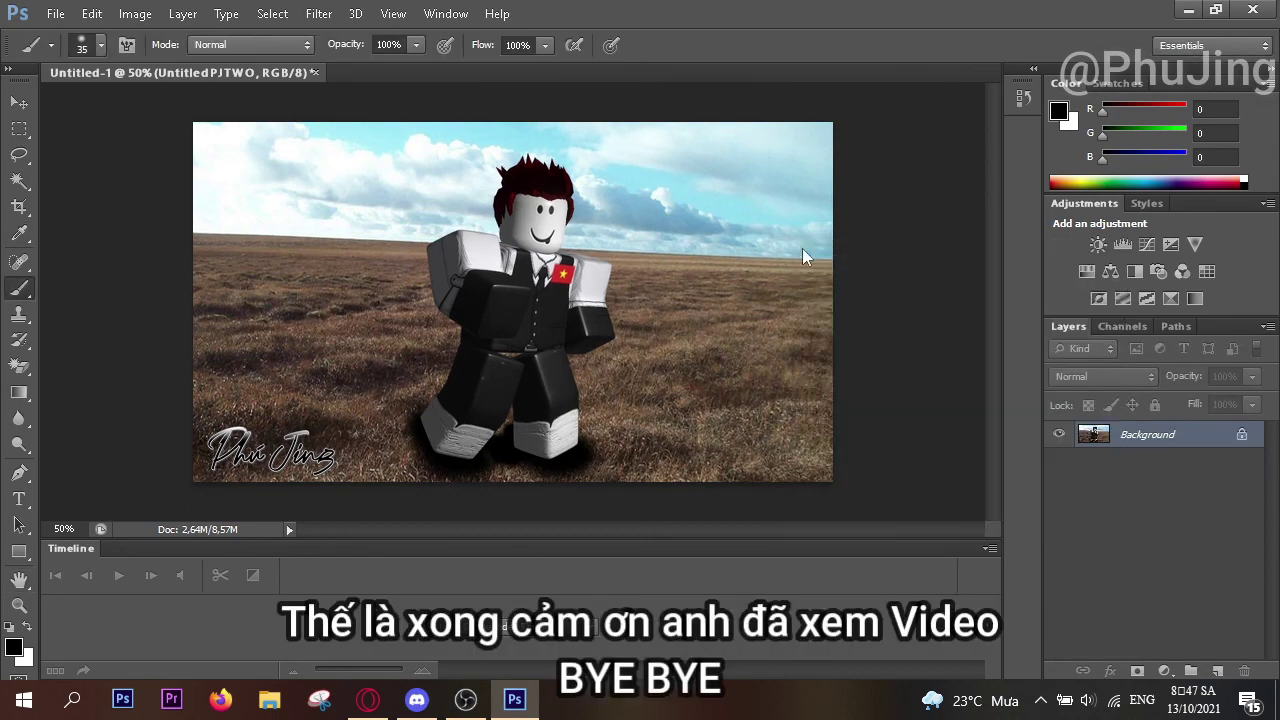